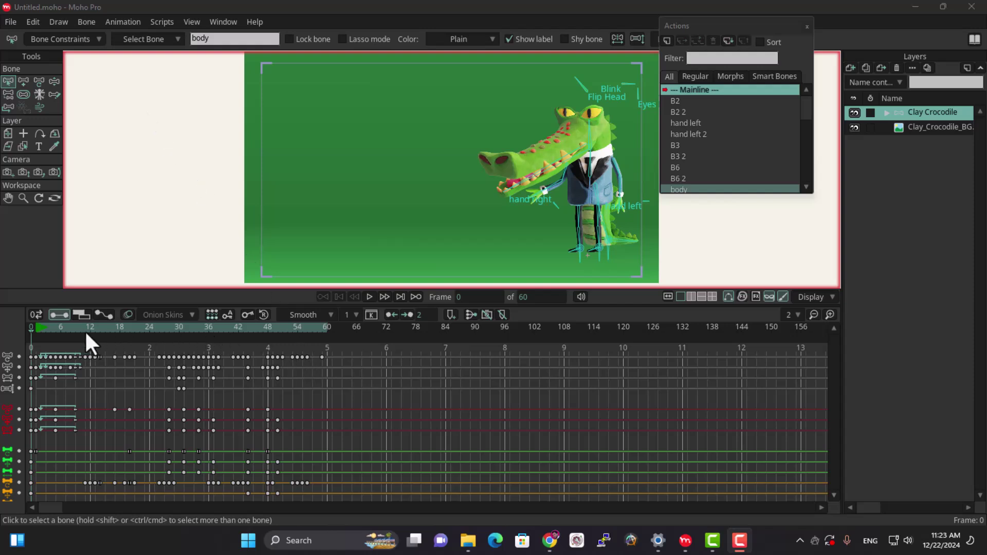
# Step: Create a new document and move the Actions window aside from the canvas
pyautogui.click(14, 25)
pyautogui.click(39, 36)
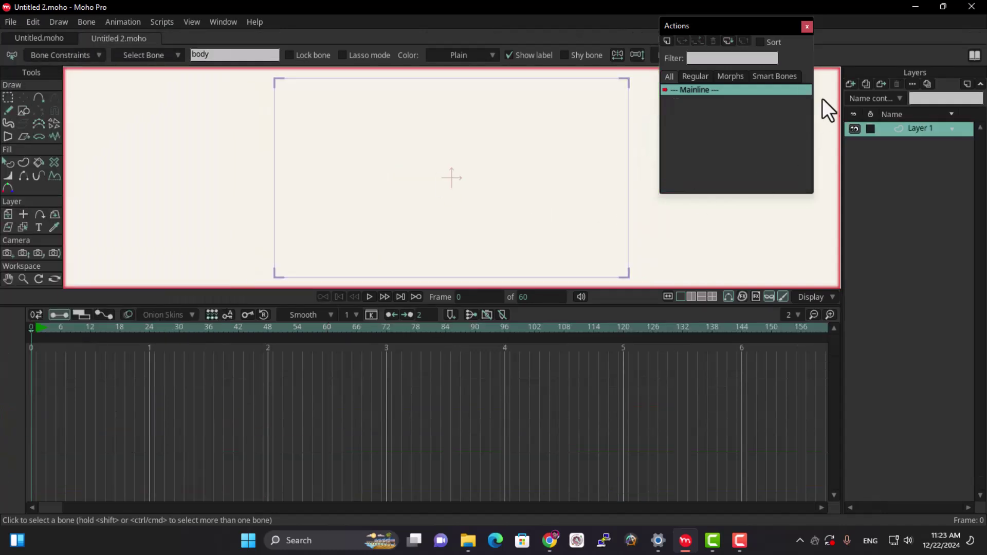
pyautogui.moveTo(750, 25); pyautogui.dragTo(824, 35)
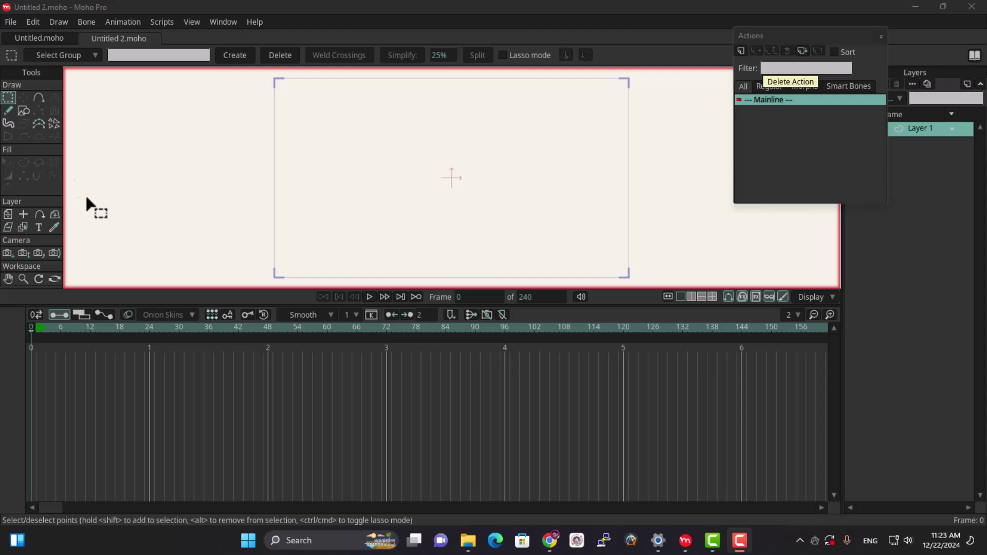
# Step: Enlarge the canvas area and draw a filled circle slightly above the middle of the frame with the Oval shape
pyautogui.click(23, 109)
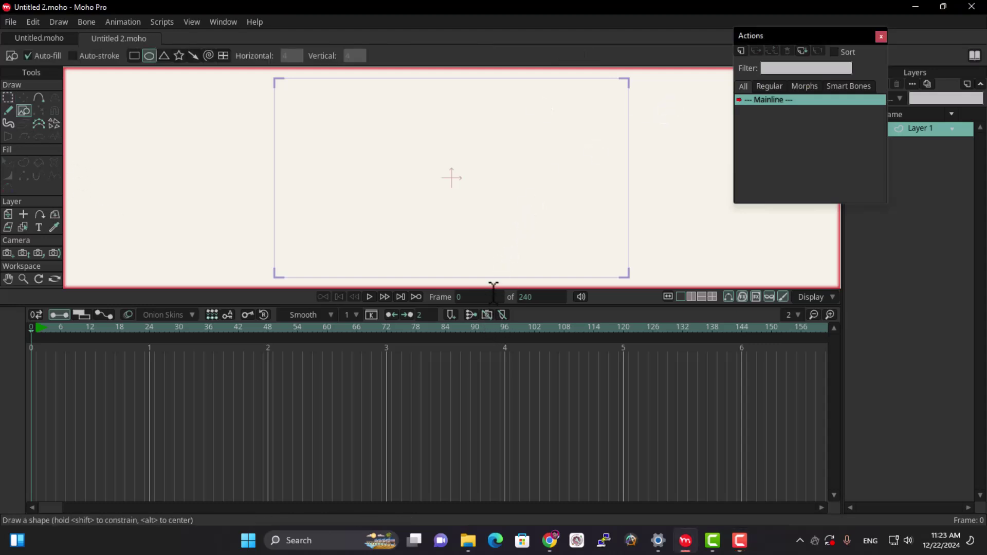
pyautogui.moveTo(612, 309); pyautogui.dragTo(617, 368)
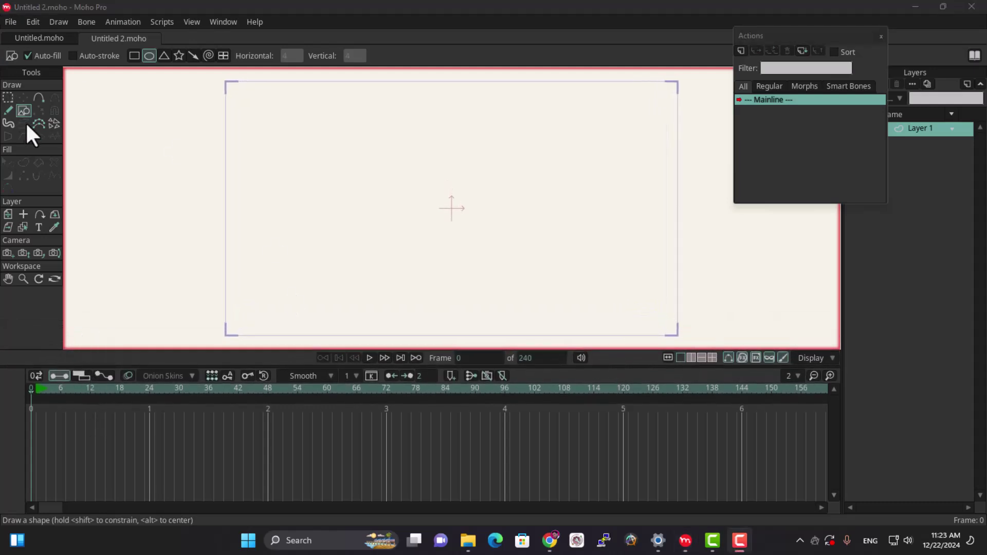
pyautogui.moveTo(495, 145); pyautogui.dragTo(417, 251)
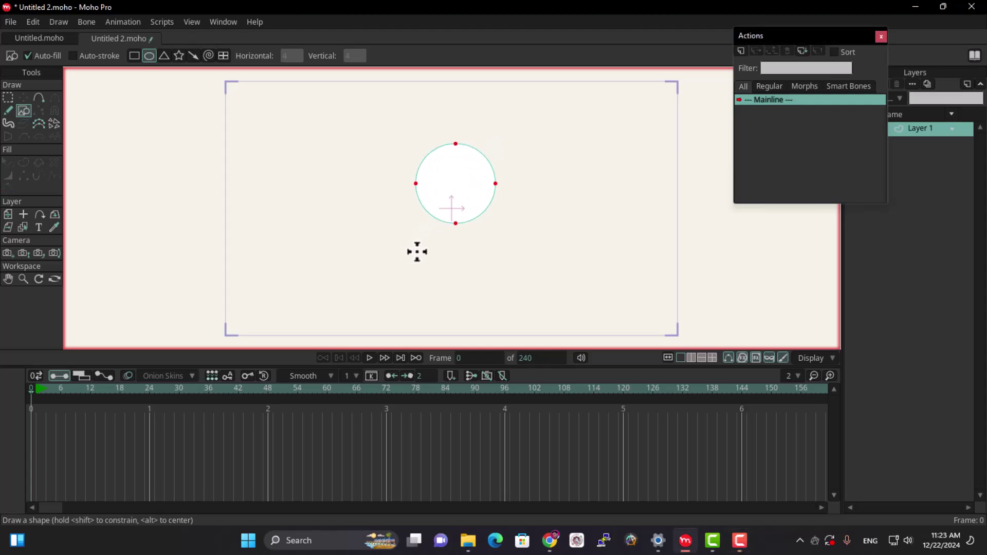
# Step: Uncover the Layers window by moving the Actions window aside, and show the Style window
pyautogui.moveTo(805, 35); pyautogui.dragTo(185, 77)
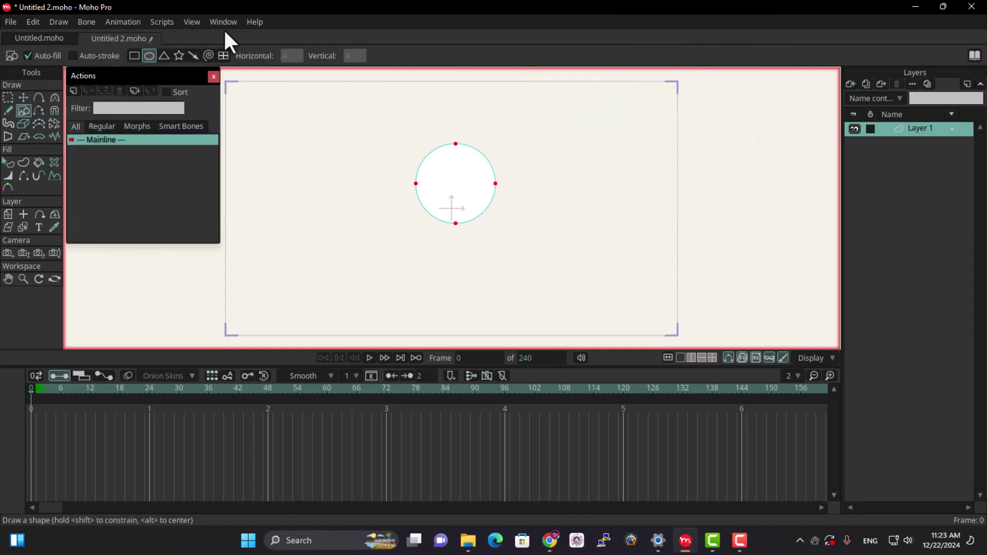
pyautogui.click(236, 20)
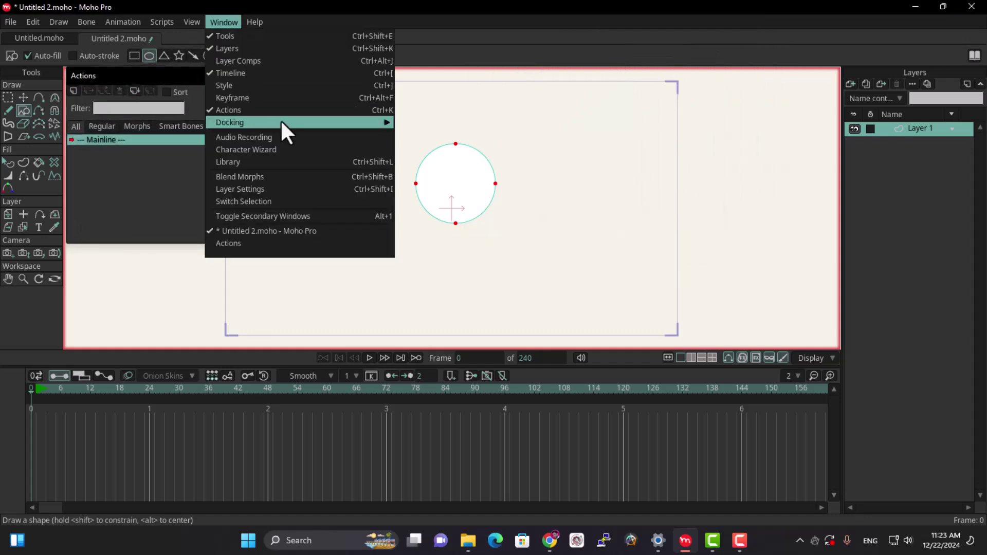
pyautogui.click(277, 86)
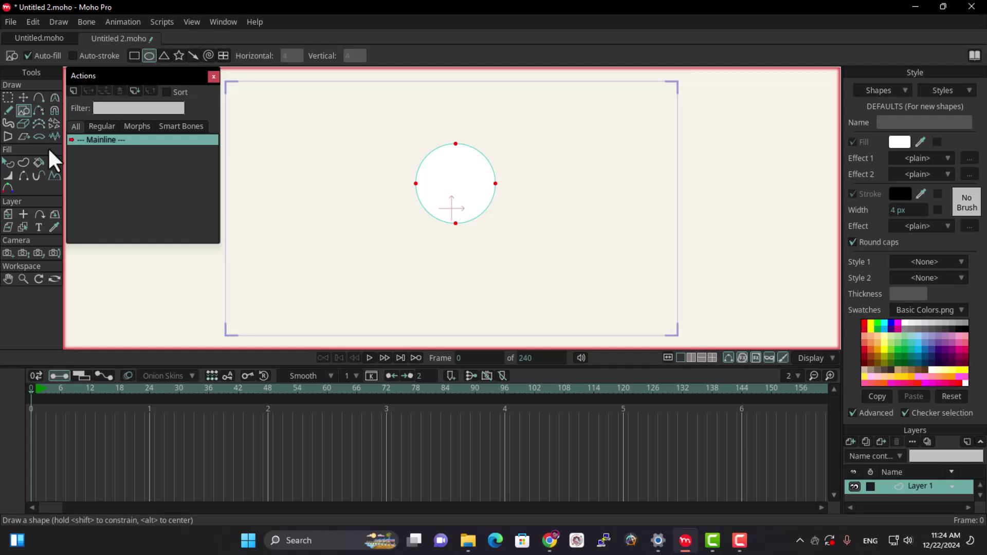
# Step: Select the circle's edges with Create Shape and set the default fill color to dark red 8A0000
pyautogui.click(25, 163)
pyautogui.moveTo(568, 114); pyautogui.dragTo(398, 251)
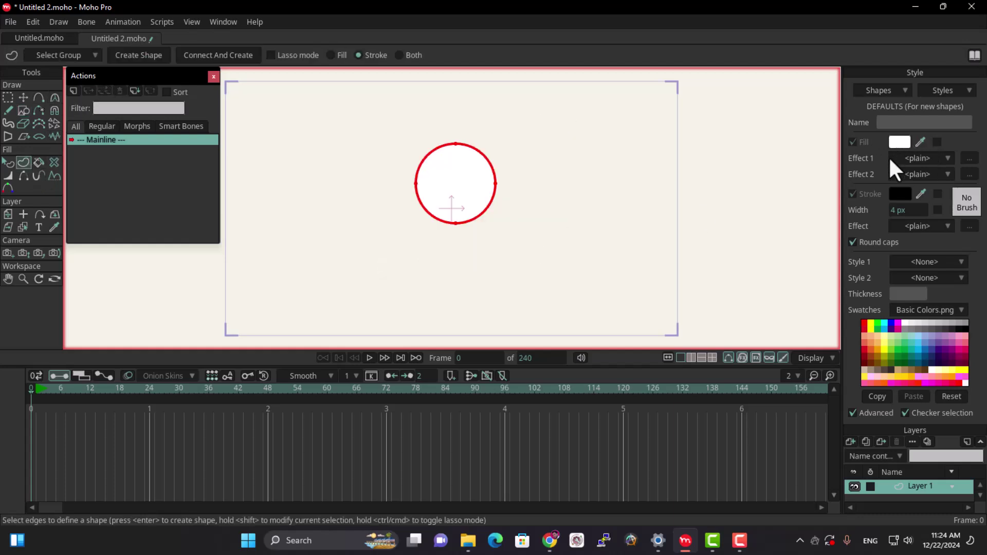
pyautogui.click(902, 143)
pyautogui.moveTo(561, 220); pyautogui.dragTo(771, 92)
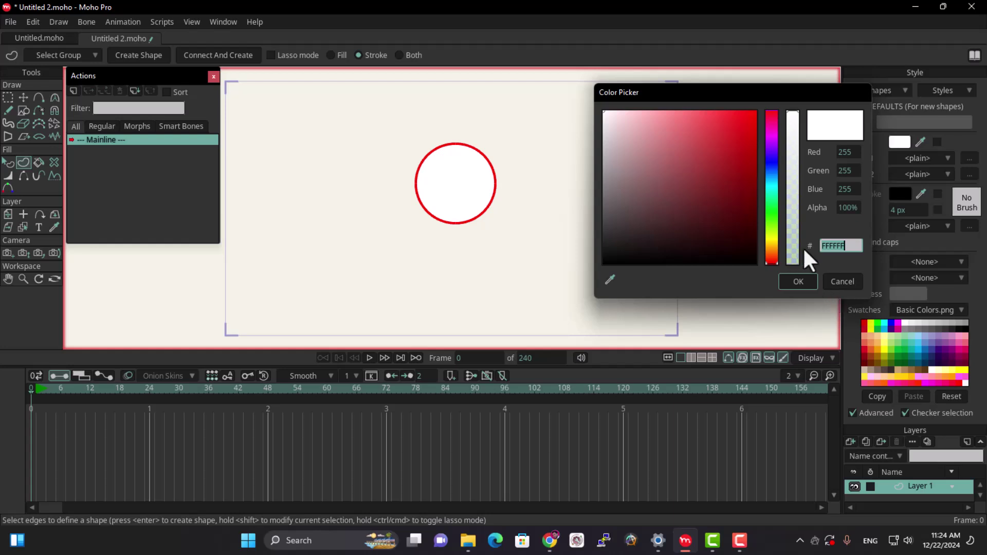
pyautogui.moveTo(739, 153); pyautogui.dragTo(745, 79)
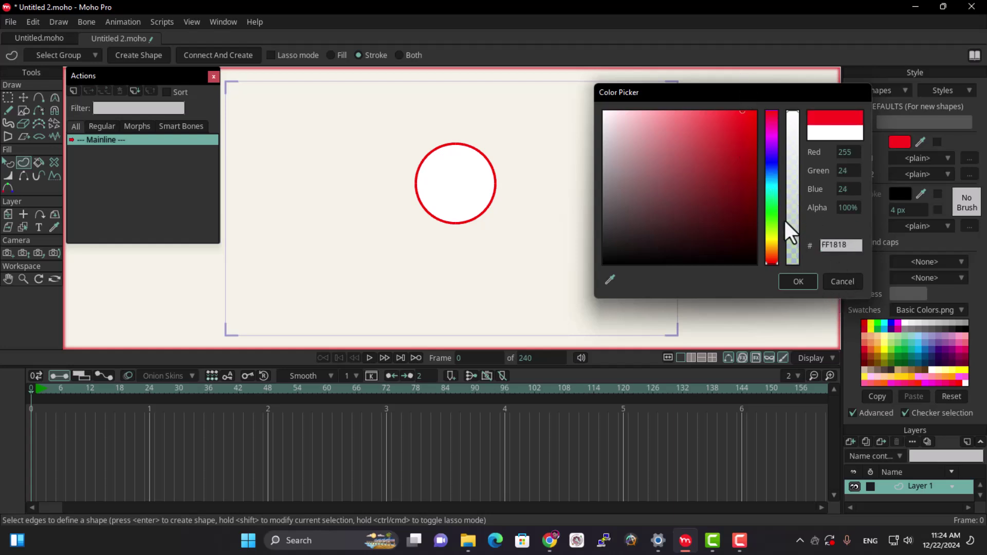
pyautogui.moveTo(736, 144); pyautogui.dragTo(757, 181)
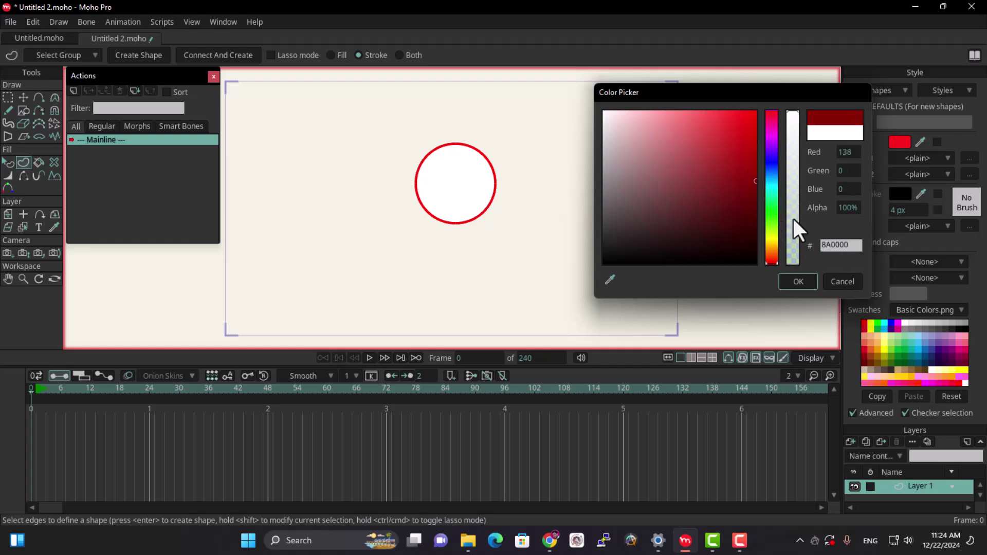
pyautogui.click(798, 286)
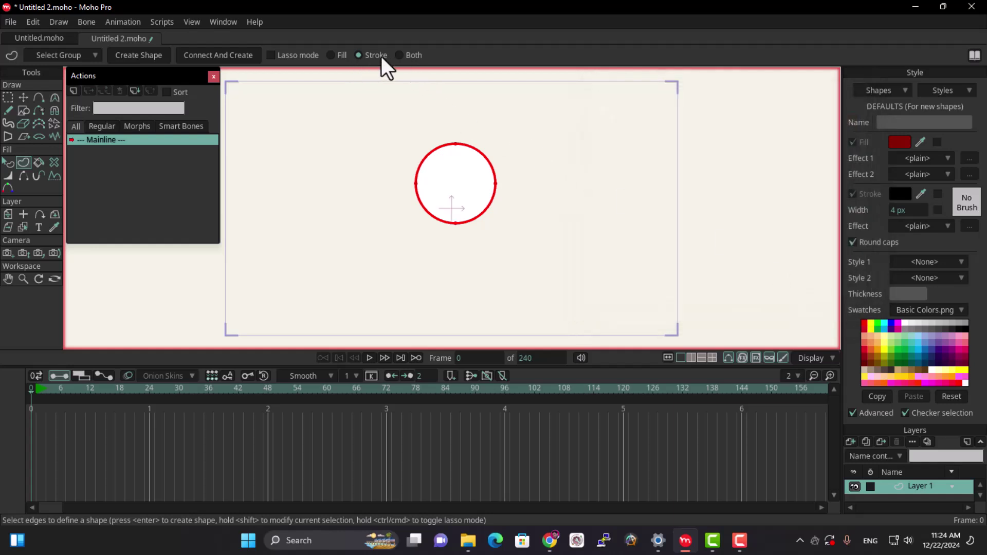
# Step: Create a fill-only shape from the selected circle edges and close the Actions window
pyautogui.click(335, 55)
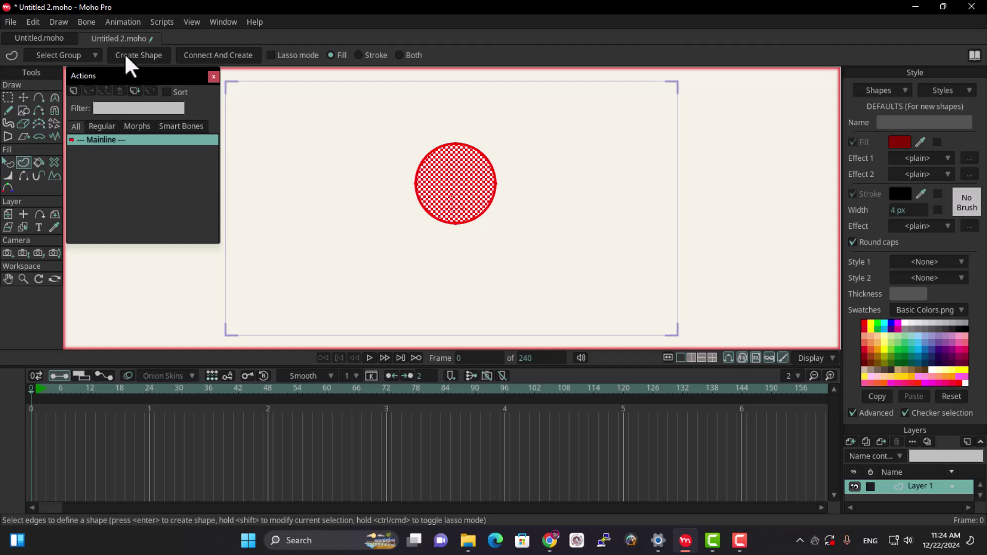
pyautogui.click(125, 55)
pyautogui.moveTo(133, 73); pyautogui.dragTo(755, 76)
pyautogui.click(837, 80)
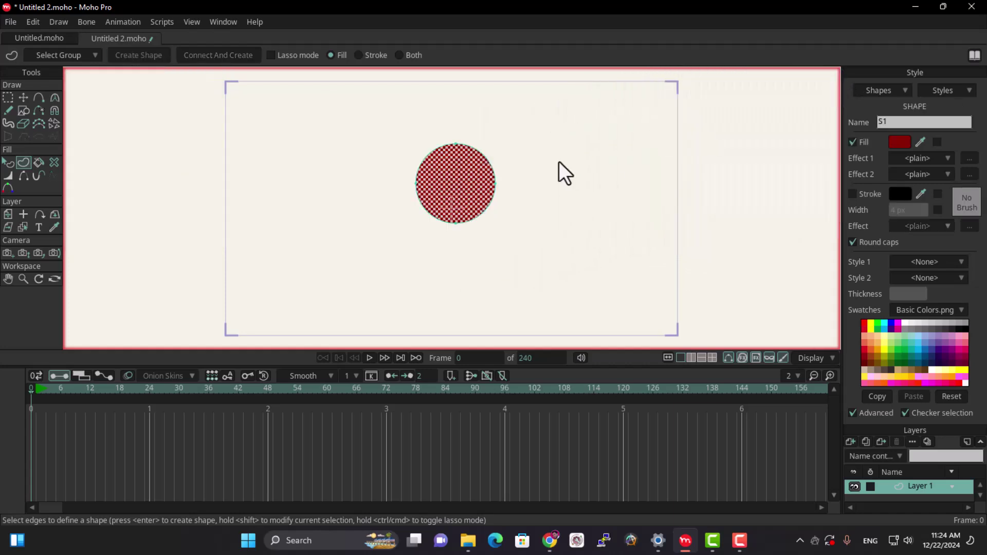
pyautogui.click(559, 162)
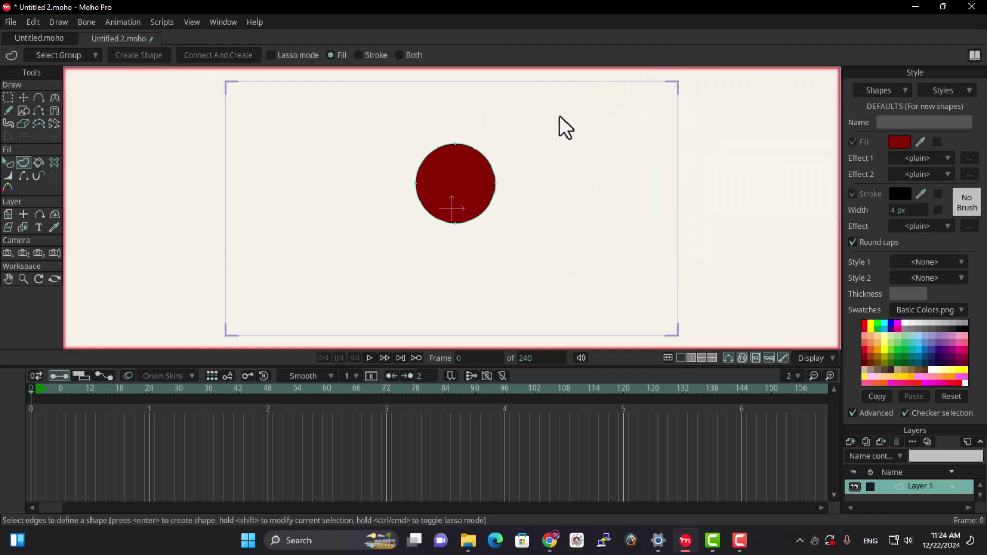
# Step: Set the layer's origin at the bottom point of the circle
pyautogui.click(23, 98)
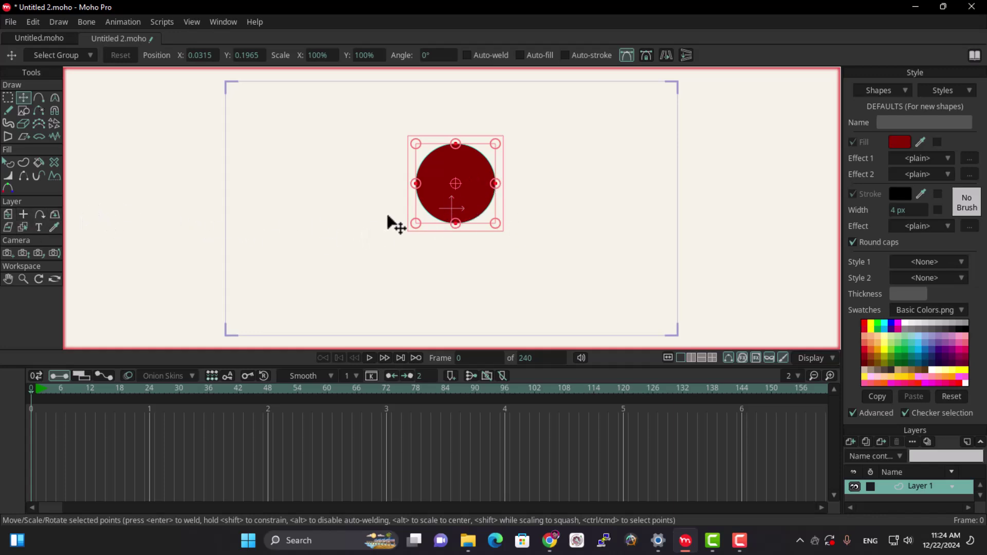
pyautogui.click(9, 214)
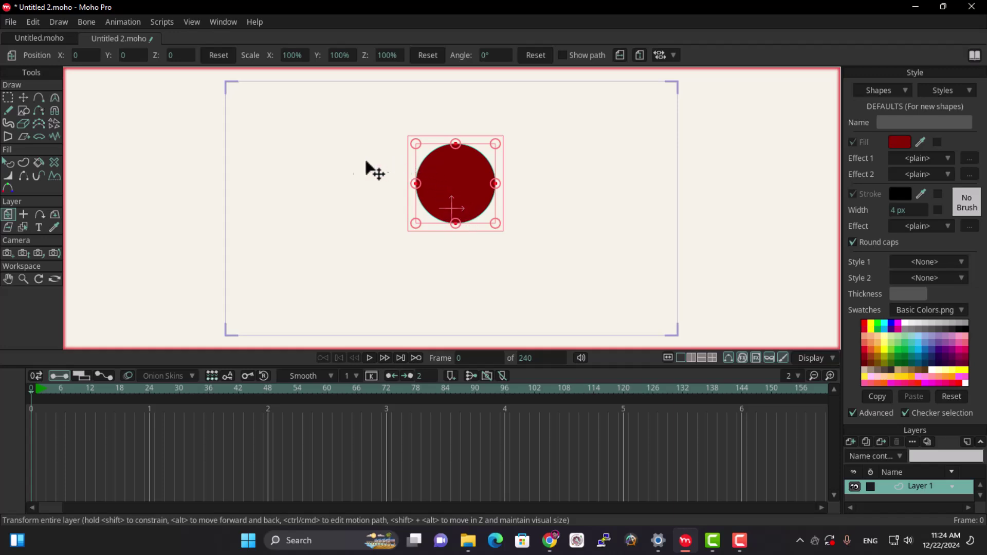
pyautogui.click(24, 214)
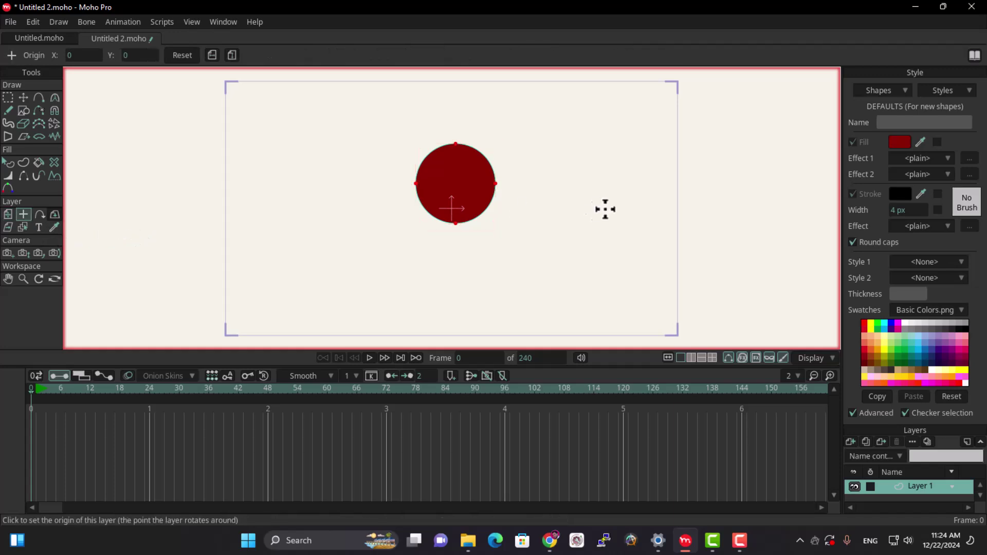
pyautogui.click(456, 224)
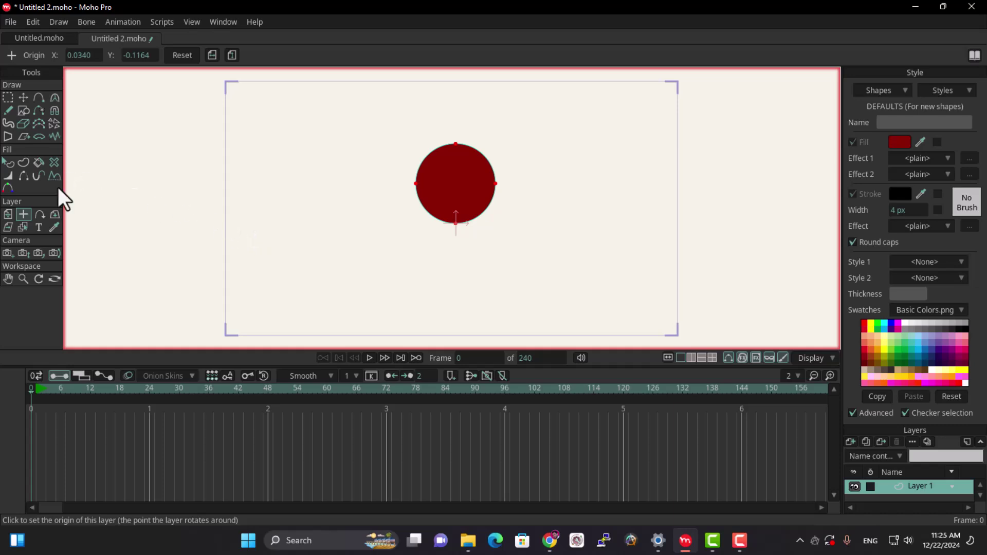
# Step: Move the circle's points up near the frame's upper edge and place the layer origin at the circle's bottom point
pyautogui.click(23, 98)
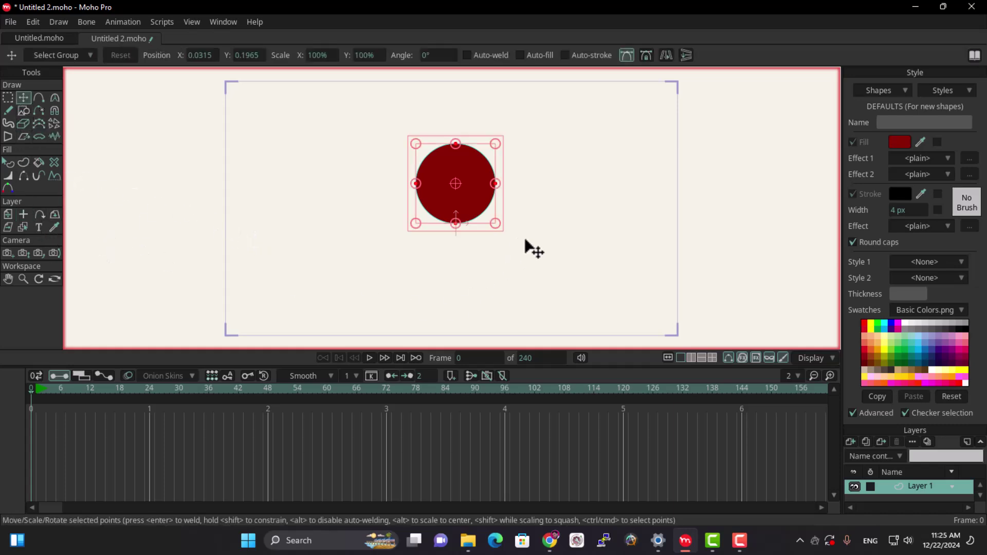
pyautogui.scroll(-2, 525, 248)
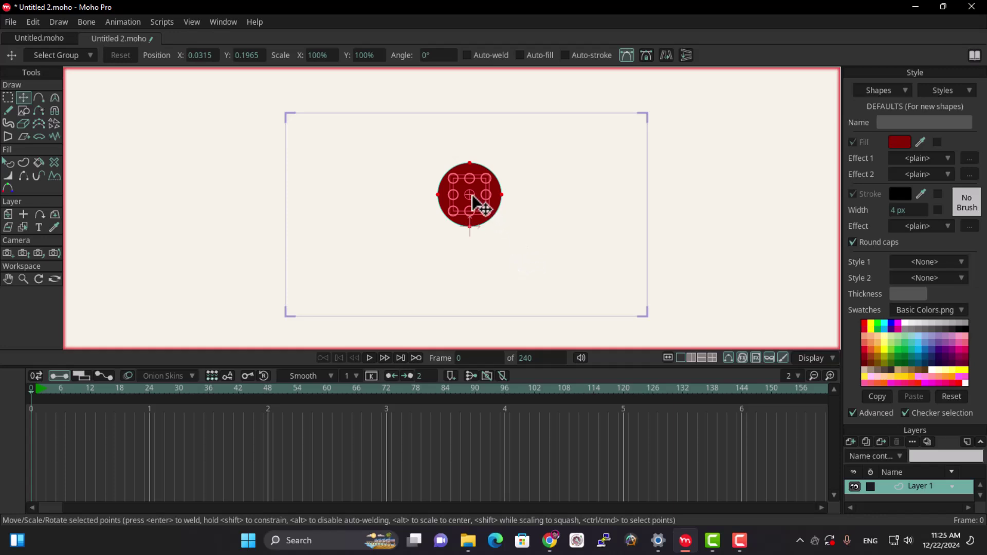
pyautogui.moveTo(482, 208); pyautogui.dragTo(483, 177)
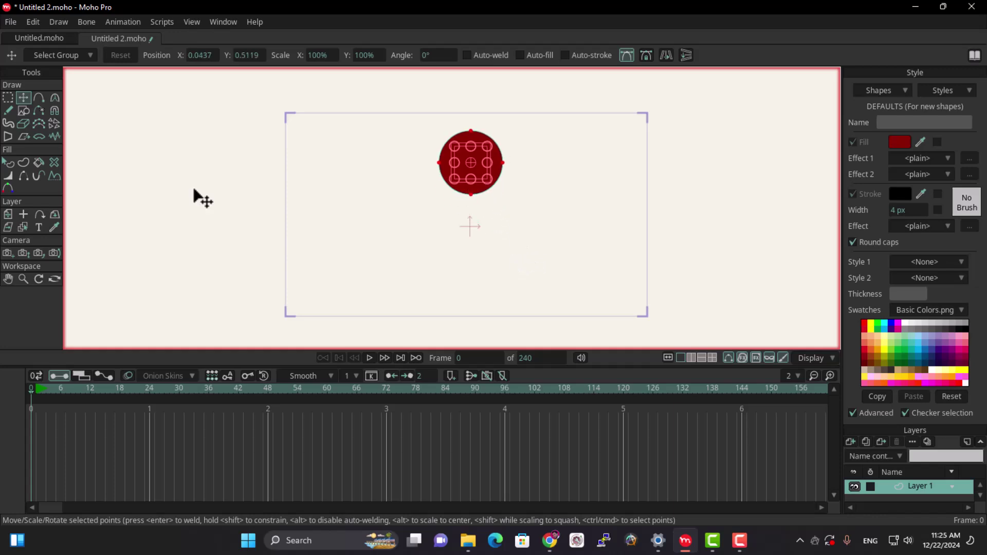
pyautogui.click(24, 214)
pyautogui.moveTo(467, 236); pyautogui.dragTo(472, 195)
# Step: Add a layer transform keyframe at frame 1 with the circle in its raised position
pyautogui.click(7, 214)
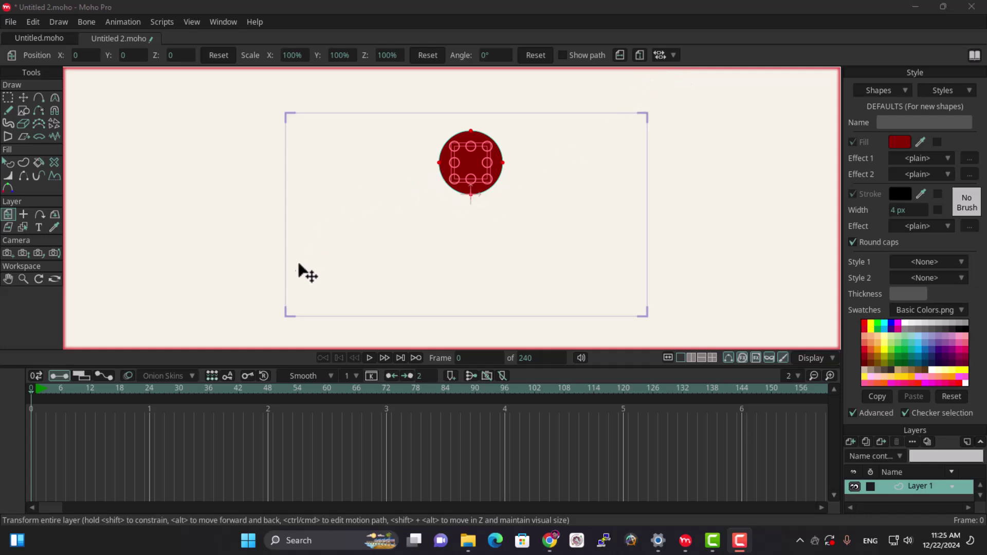
pyautogui.click(35, 388)
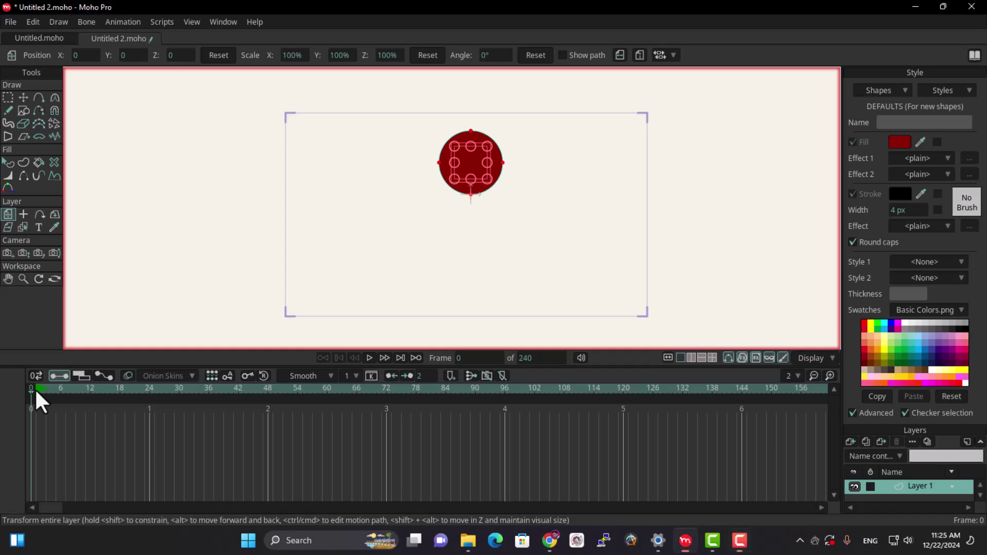
pyautogui.click(478, 162)
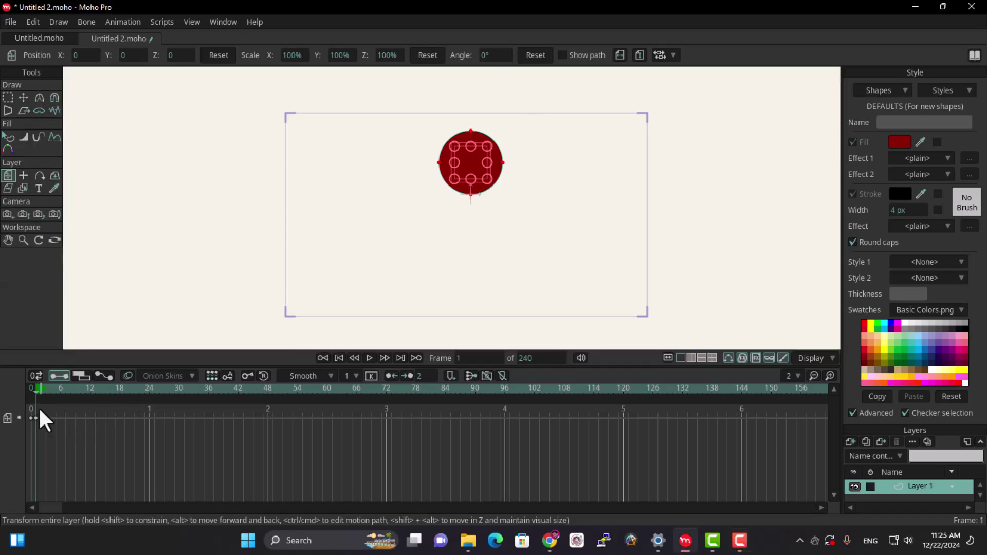
# Step: Go to frame 24 and set the animation's end frame to 24
pyautogui.click(149, 389)
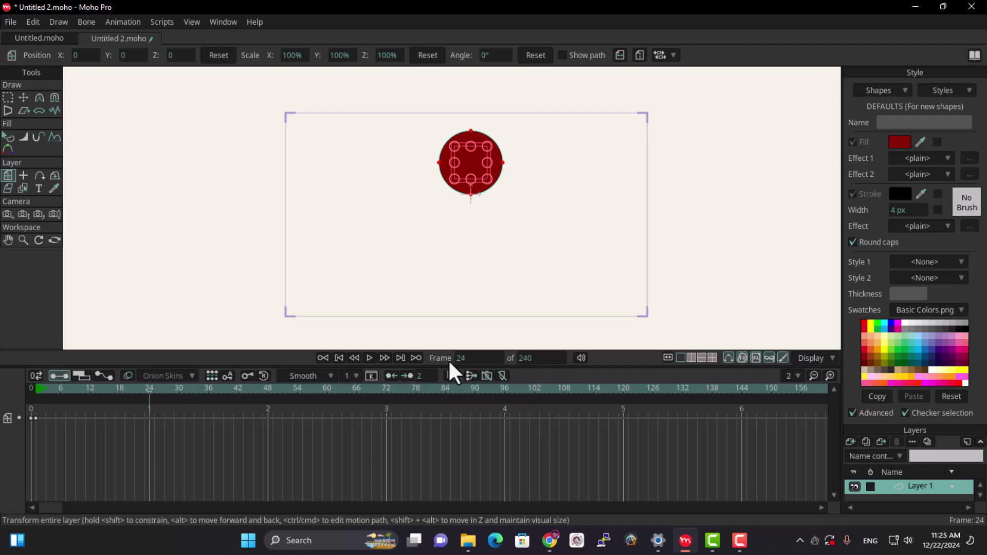
pyautogui.click(534, 357)
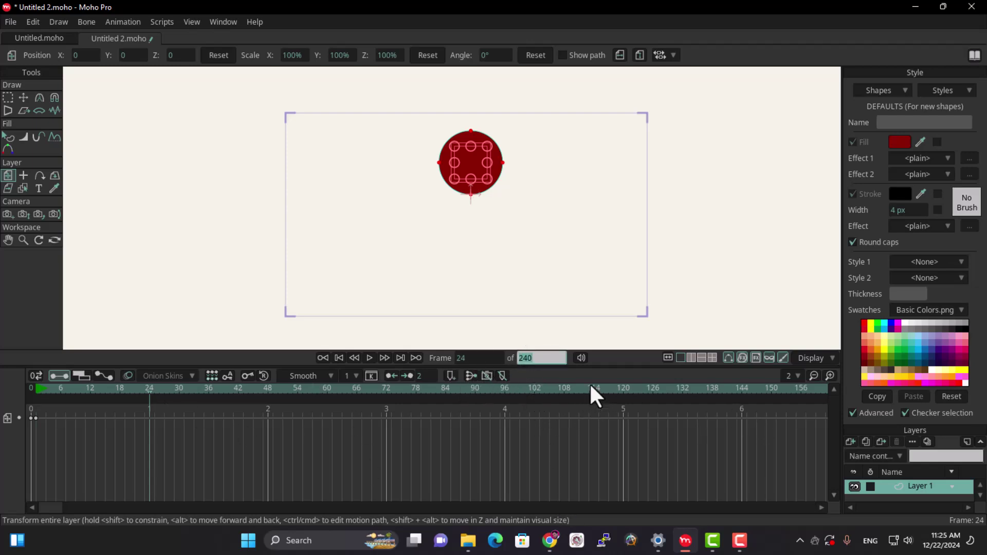
pyautogui.write('24')
pyautogui.press('Return')
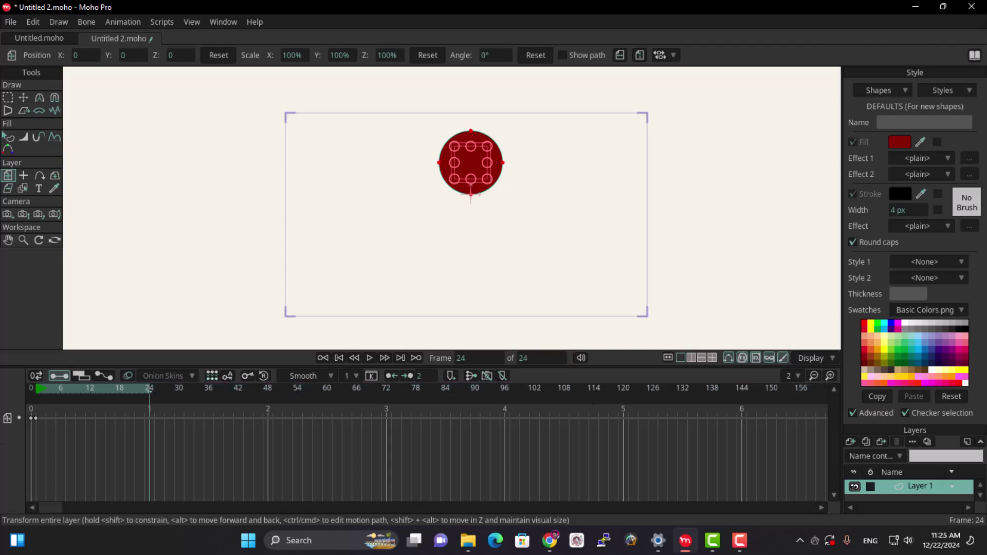
# Step: Keyframe the raised circle at frame 24, and at frame 12 move it straight down to the frame's lower edge
pyautogui.click(471, 162)
pyautogui.moveTo(85, 388); pyautogui.dragTo(90, 388)
pyautogui.moveTo(473, 168); pyautogui.dragTo(490, 280)
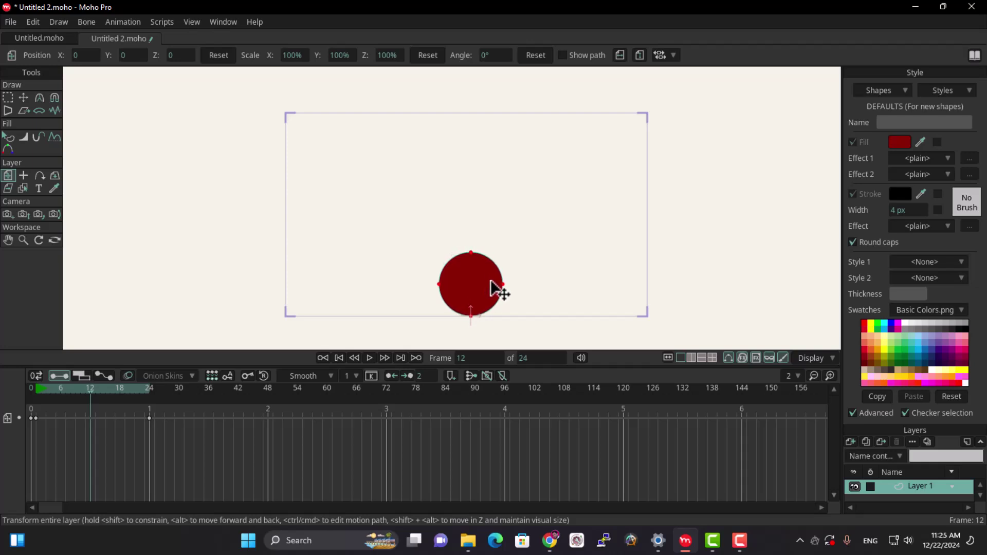
# Step: Play the bounce animation from frame 1 to check the motion, then return to frame 1
pyautogui.click(38, 388)
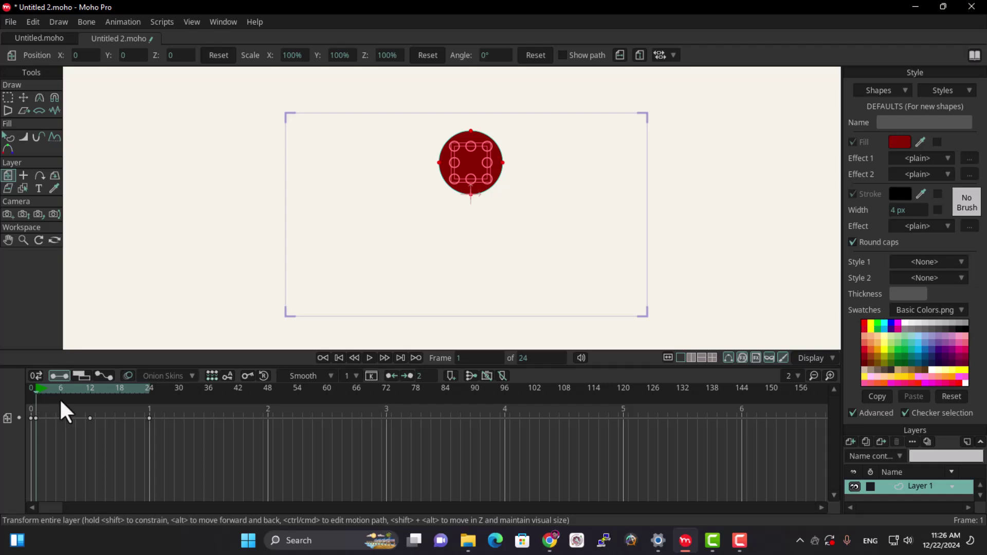
pyautogui.press('space')
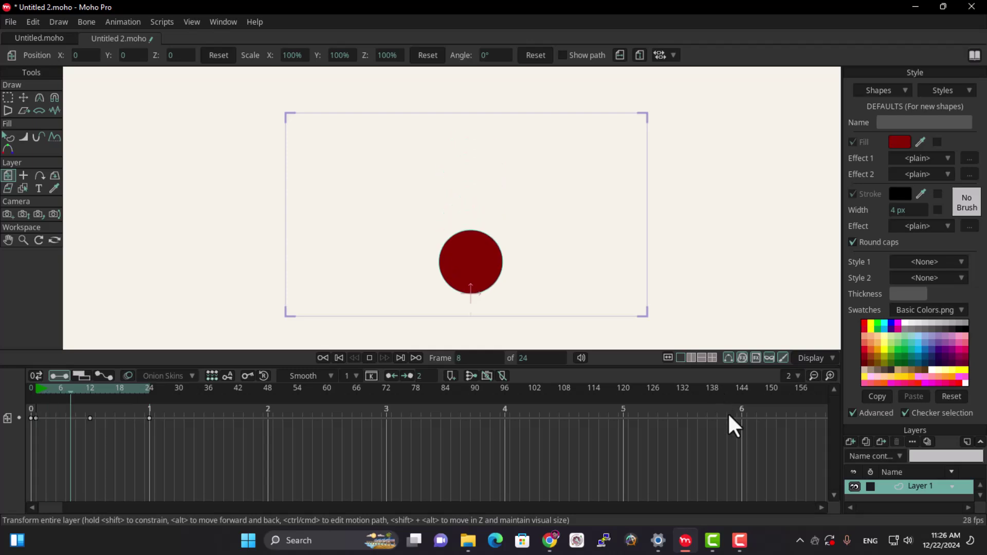
pyautogui.press('space')
pyautogui.click(36, 387)
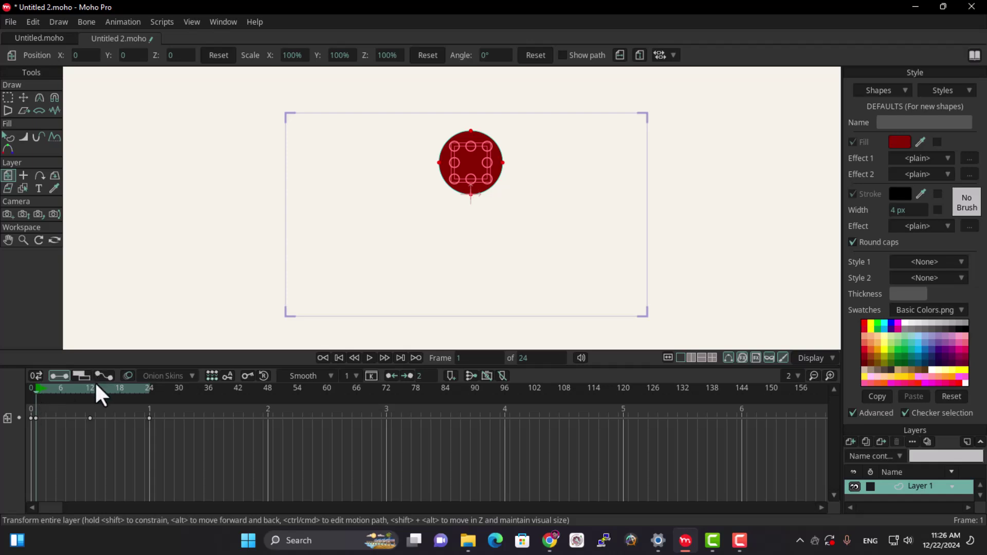
pyautogui.scroll(2, 450, 206)
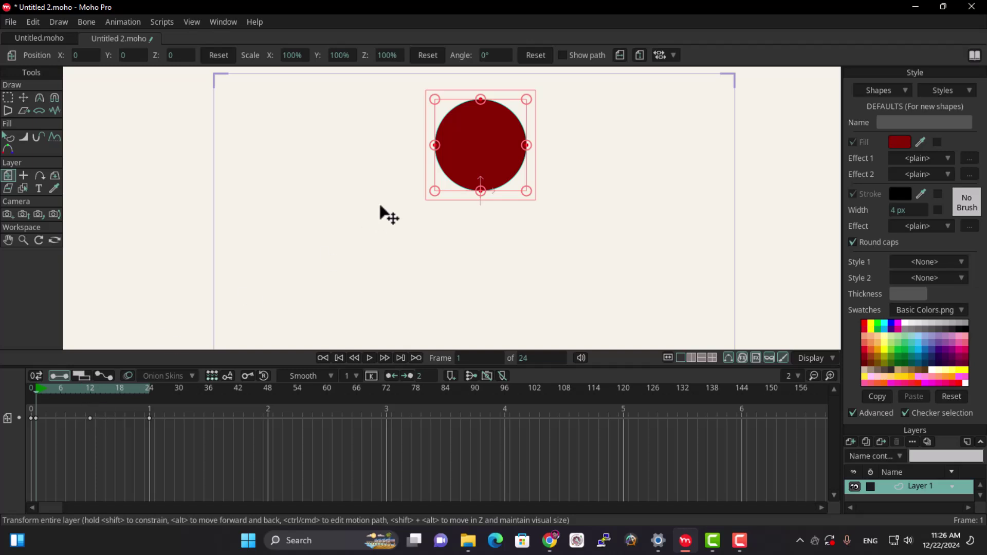
pyautogui.scroll(-1, 380, 205)
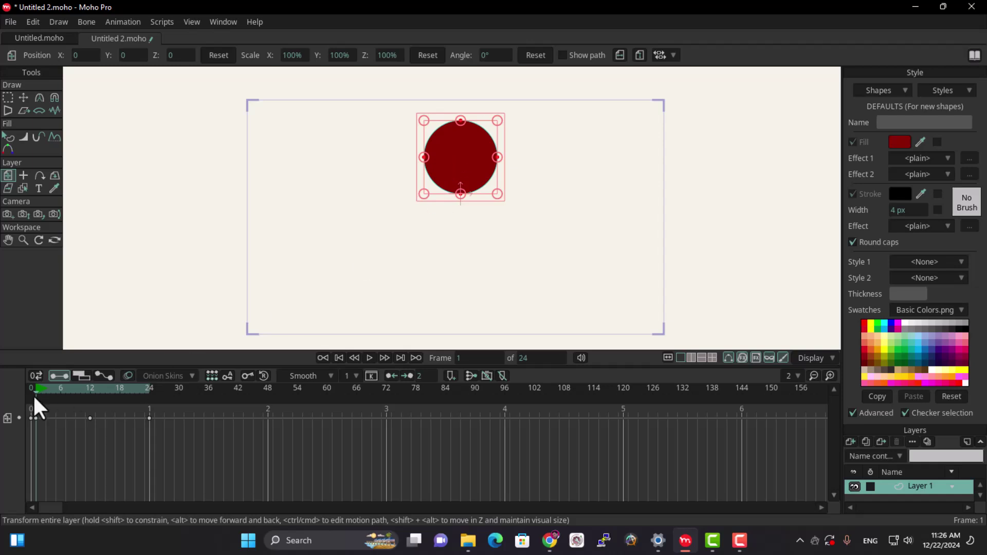
# Step: Try squashing the circle vertically at frame 12 to about 37.4% Y scale without changing its width, and undo it
pyautogui.moveTo(35, 396); pyautogui.dragTo(88, 408)
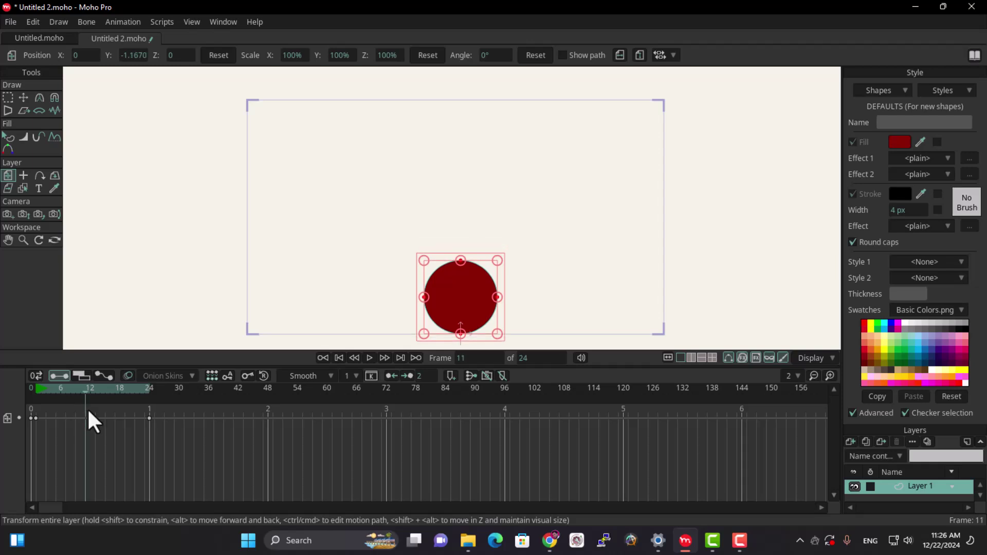
pyautogui.moveTo(436, 330); pyautogui.dragTo(436, 342)
pyautogui.moveTo(461, 262); pyautogui.dragTo(464, 308)
pyautogui.scroll(3, 455, 332)
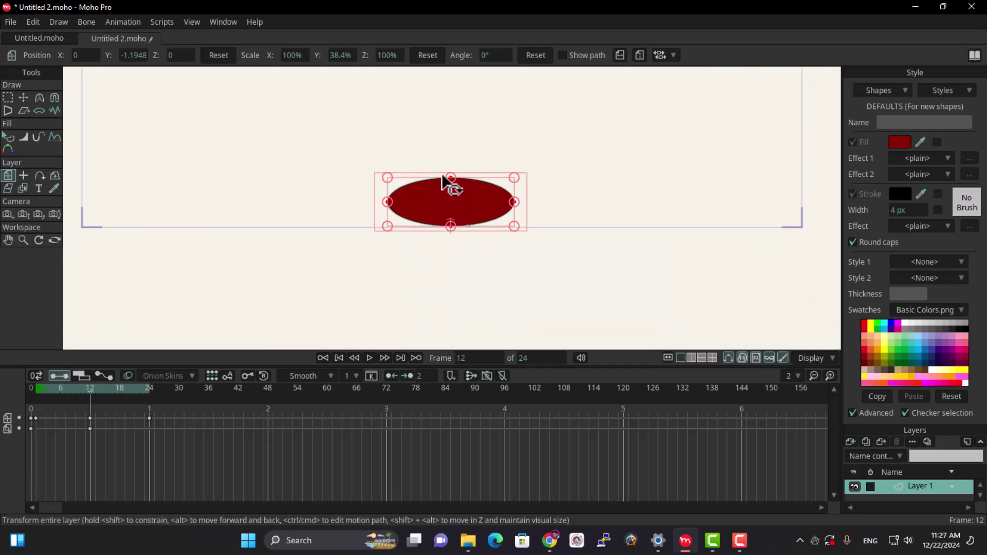
pyautogui.moveTo(462, 171)
pyautogui.mouseDown()
pyautogui.moveTo(452, 107)
pyautogui.moveTo(459, 180)
pyautogui.mouseUp()
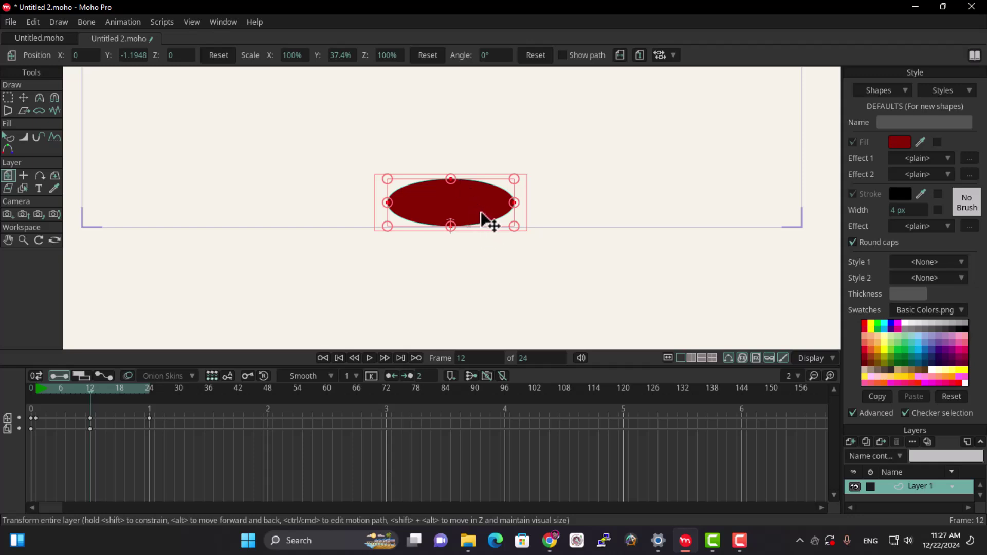
pyautogui.hotkey('ctrl', 'z')
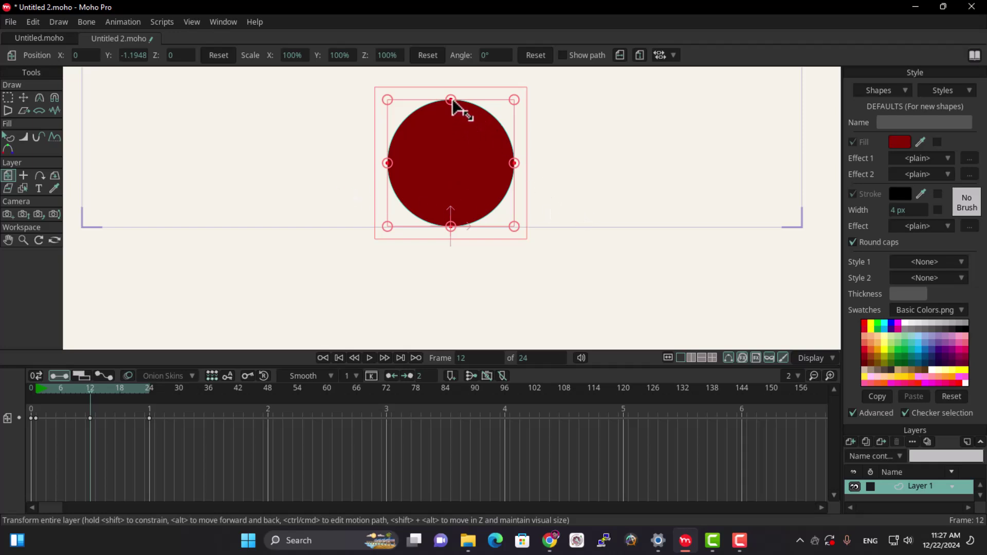
# Step: Squash the circle at frame 12 with its volume preserved to about 163.9% X and 61% Y scale, and play the animation
pyautogui.moveTo(453, 101); pyautogui.dragTo(467, 150)
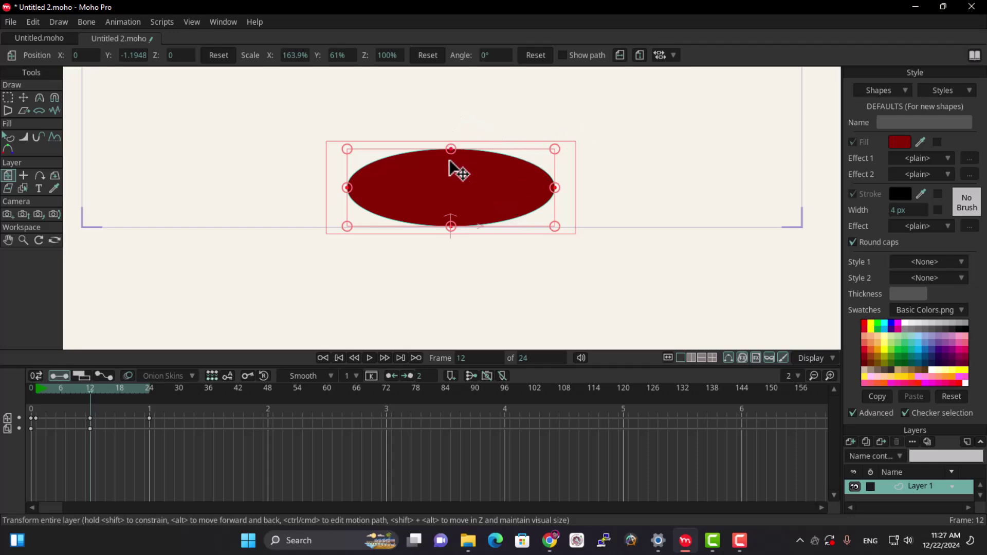
pyautogui.scroll(-3, 463, 159)
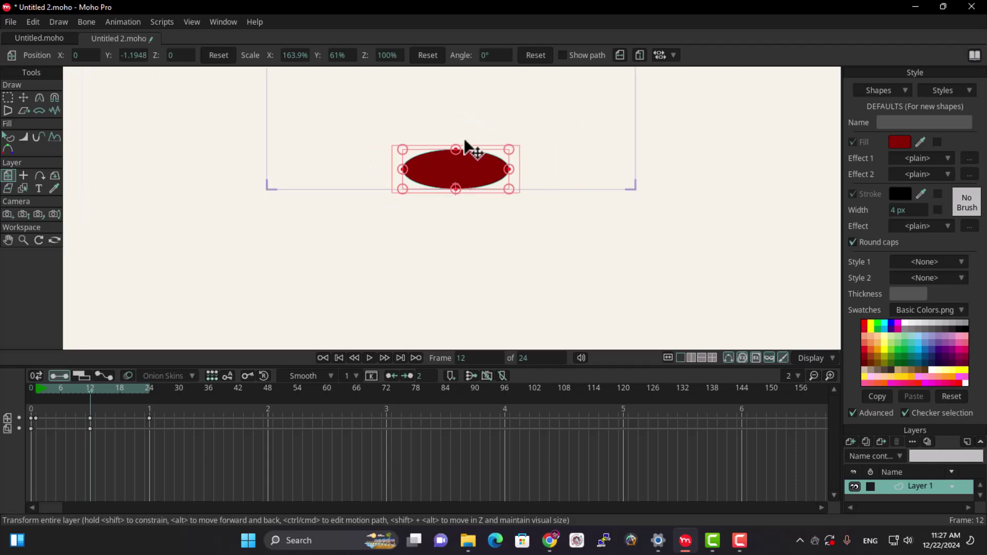
pyautogui.scroll(-2, 460, 165)
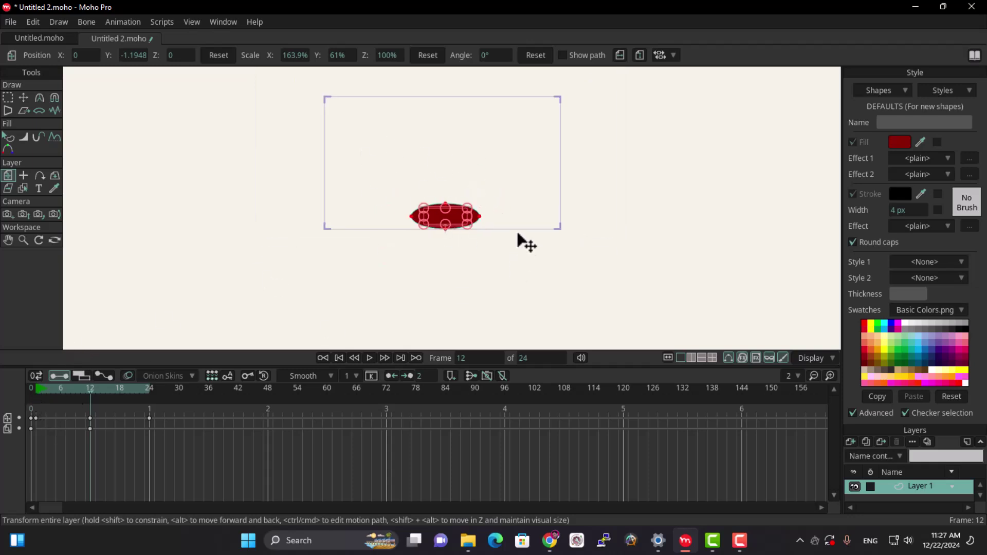
pyautogui.press('space')
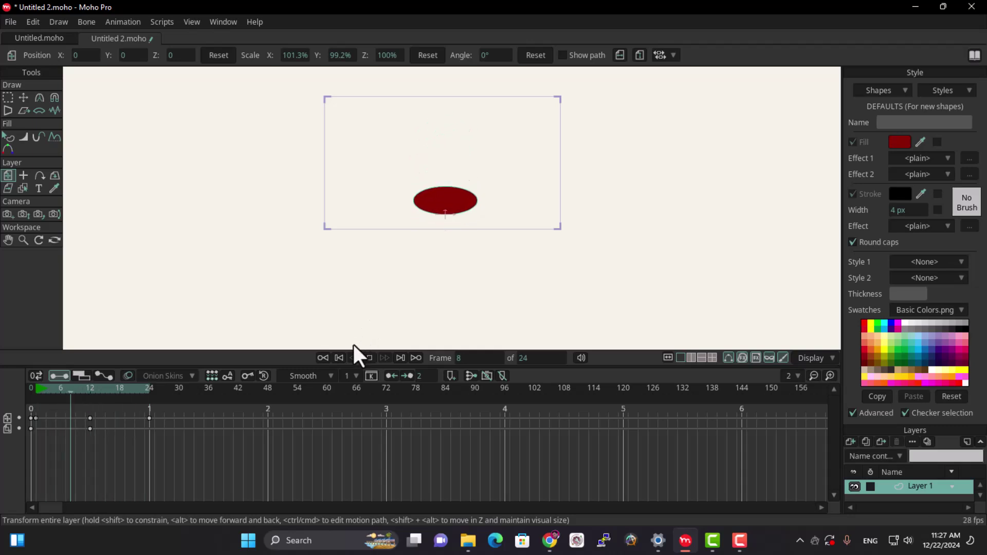
pyautogui.press('space')
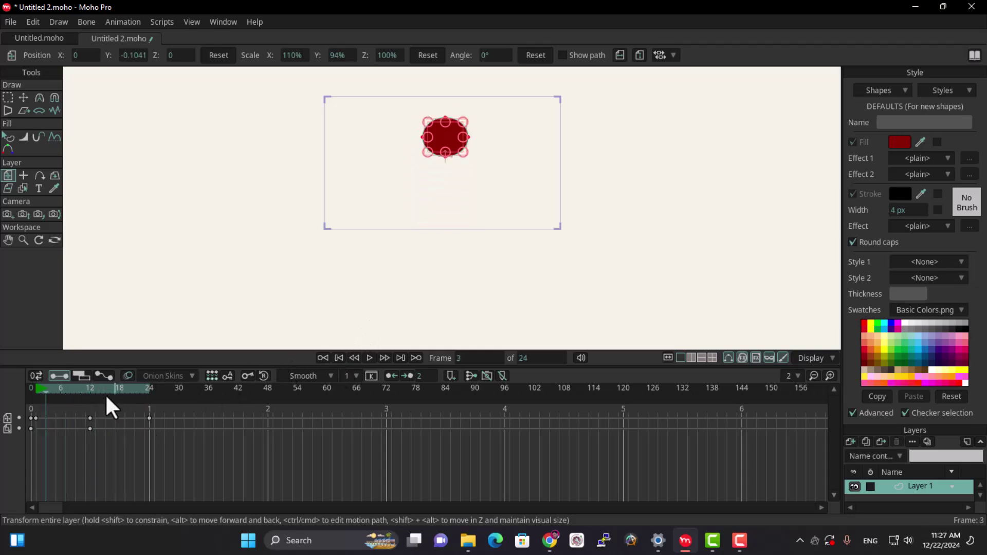
# Step: Stretch the circle at frame 10 to about 68.3% X and 148.8% Y scale, and copy that scale keyframe to frame 14
pyautogui.click(81, 390)
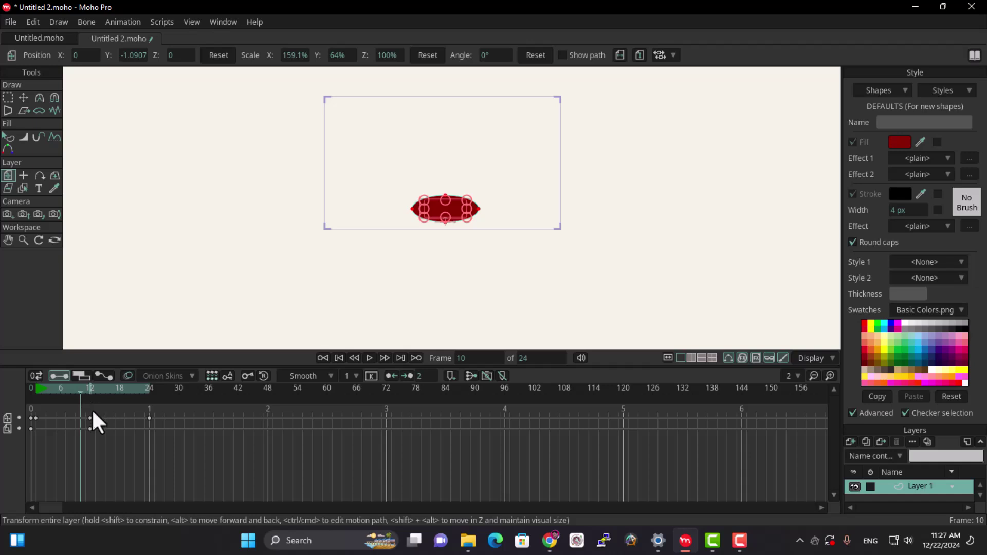
pyautogui.scroll(3, 506, 213)
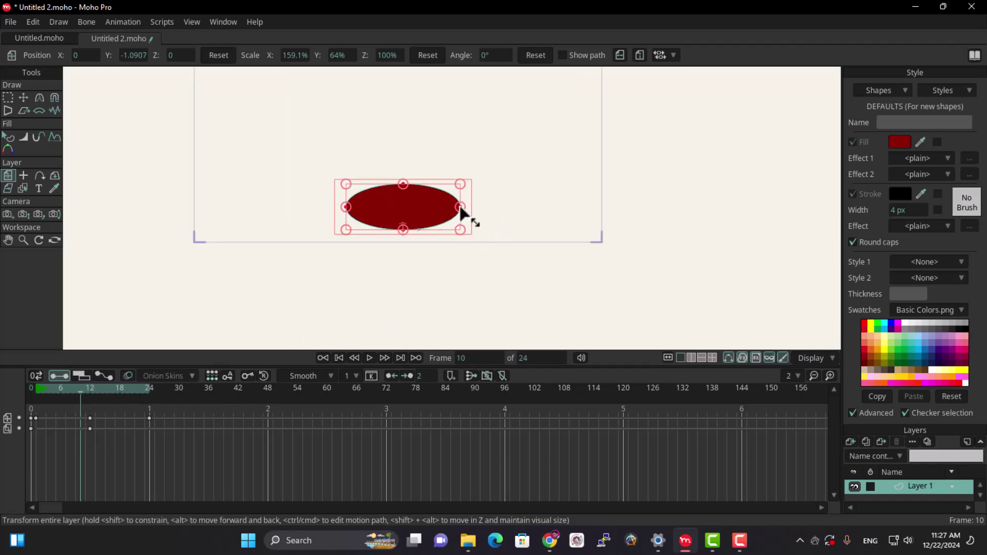
pyautogui.moveTo(461, 211); pyautogui.dragTo(428, 216)
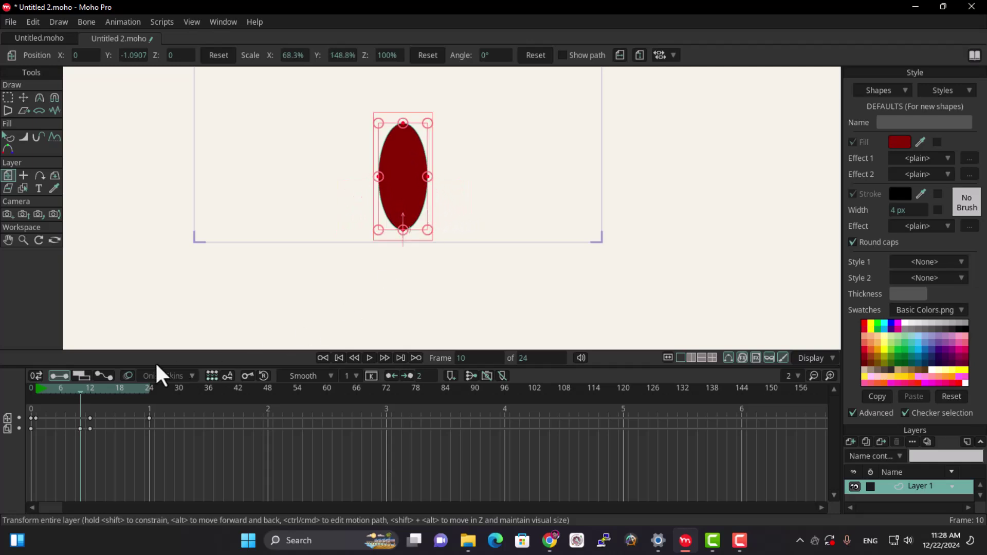
pyautogui.moveTo(33, 389); pyautogui.dragTo(97, 405)
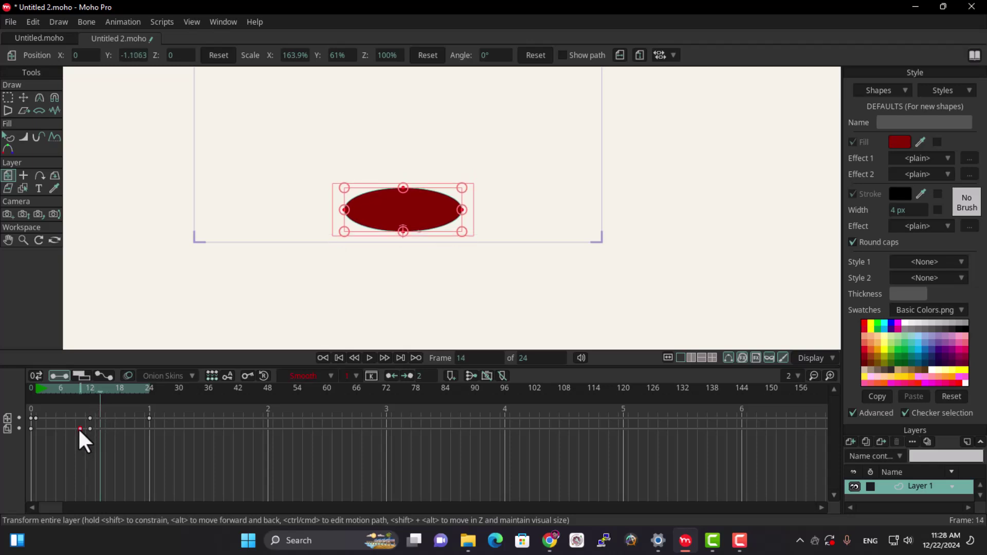
pyautogui.hotkey('ctrl', 'v')
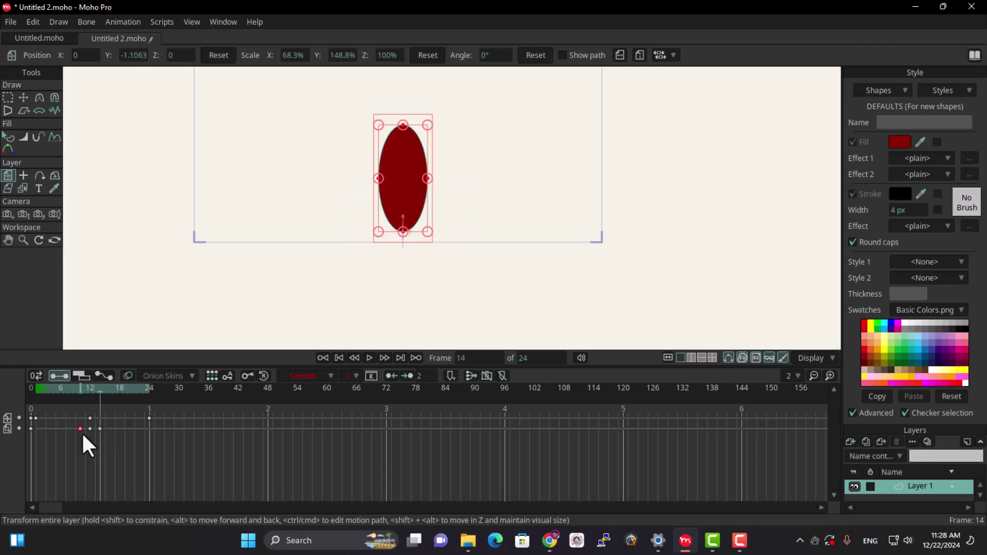
# Step: Play the animation from frame 1 to check the squash and stretch
pyautogui.click(36, 393)
pyautogui.scroll(-2, 517, 190)
pyautogui.moveTo(516, 191); pyautogui.dragTo(495, 241)
pyautogui.press('space')
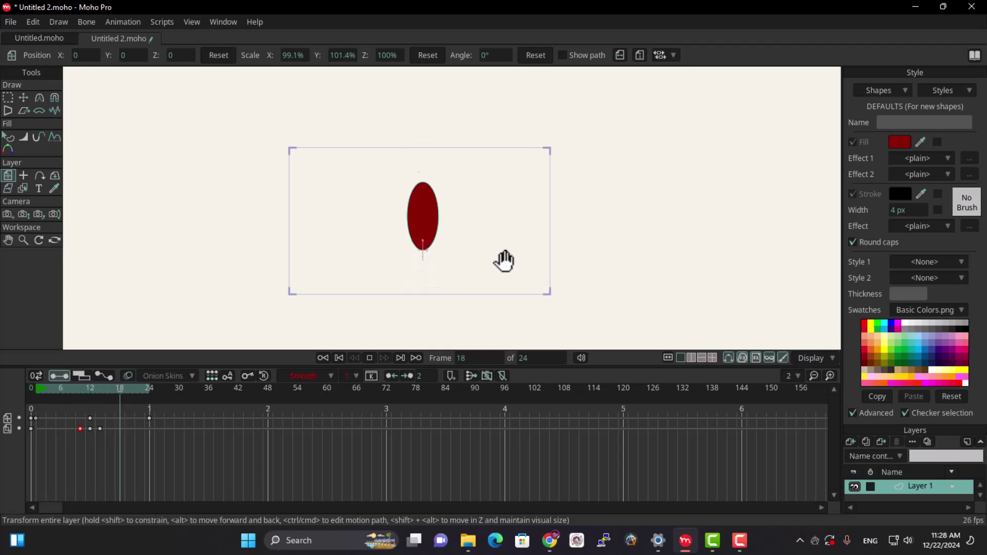
pyautogui.press('space')
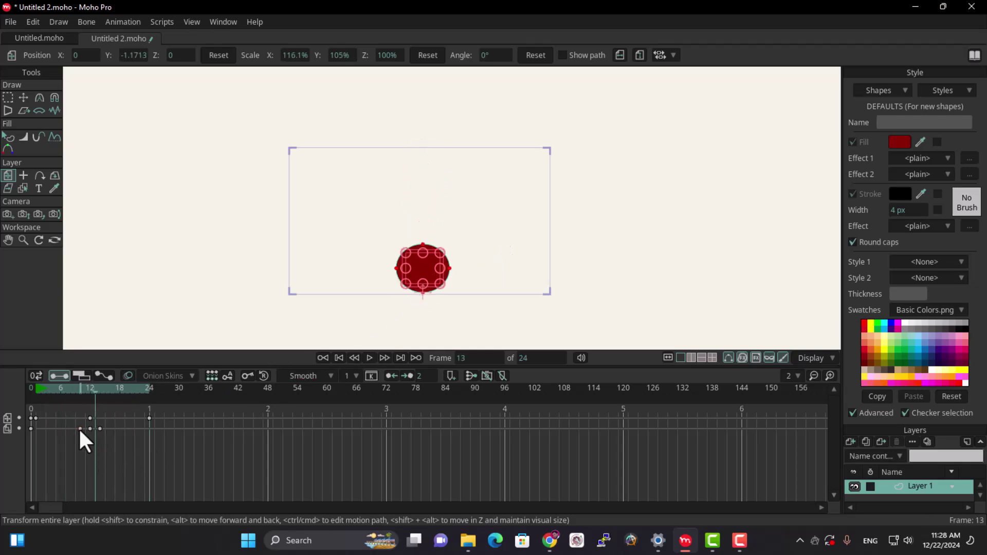
# Step: Add a scale keyframe for the round ball at frame 1 and copy it to frame 24
pyautogui.click(147, 390)
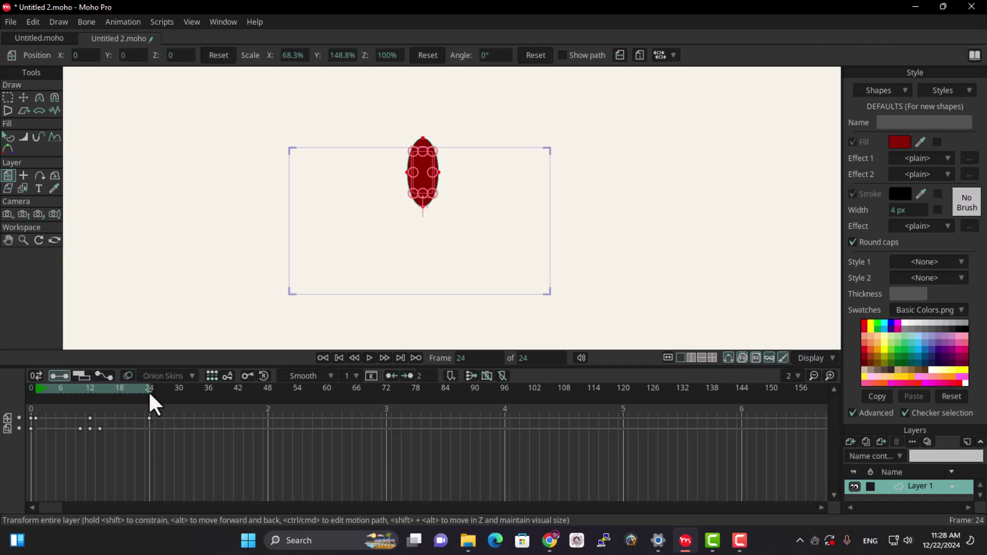
pyautogui.moveTo(148, 391); pyautogui.dragTo(35, 398)
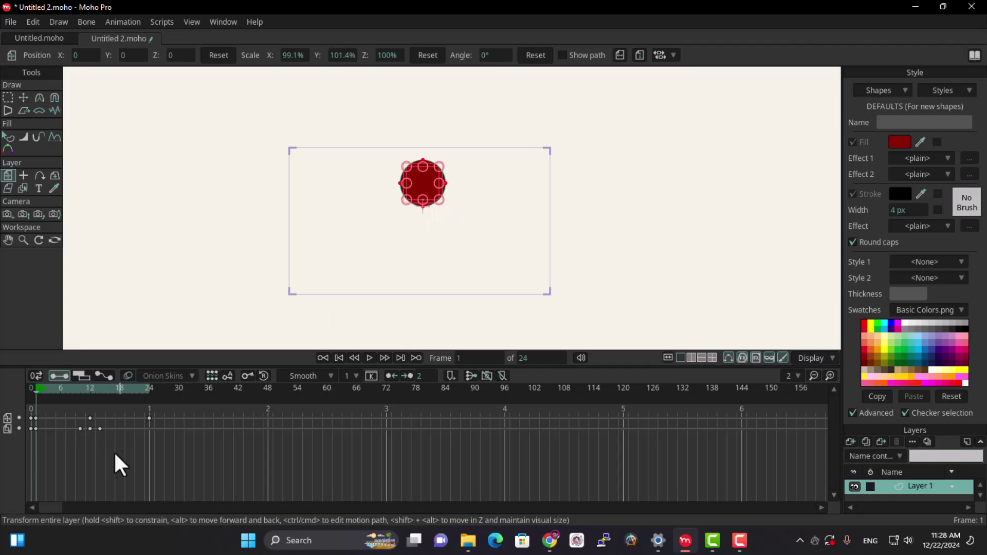
pyautogui.click(149, 391)
pyautogui.hotkey('ctrl', 'v')
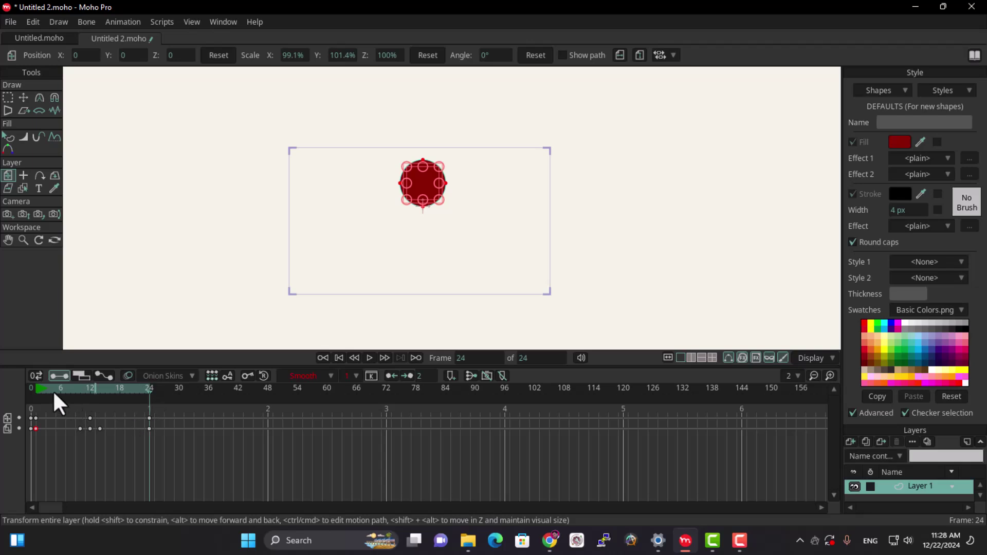
# Step: Play the loop from frame 1 to check the ball's shape at both ends
pyautogui.click(36, 389)
pyautogui.press('space')
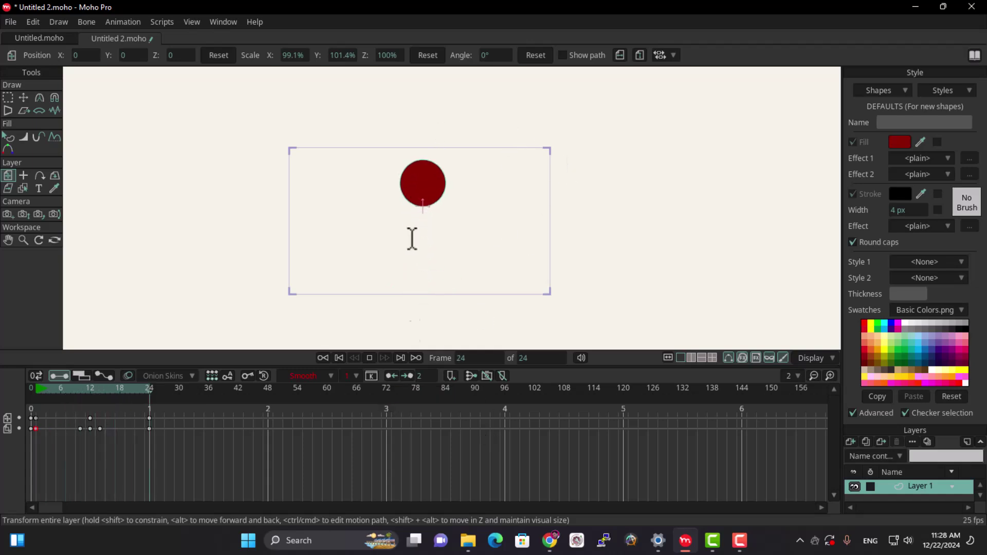
pyautogui.press('space')
# Step: Move the two stretch scale keyframes outward to frames 8 and 16, playing the loop from frame 1 to check the timing
pyautogui.moveTo(100, 428); pyautogui.dragTo(75, 427)
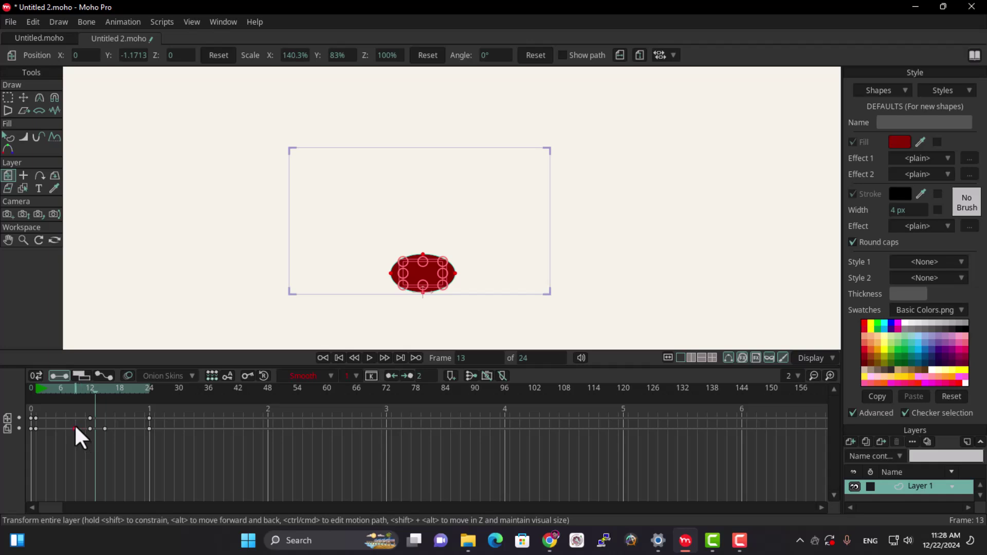
pyautogui.click(35, 386)
pyautogui.press('space')
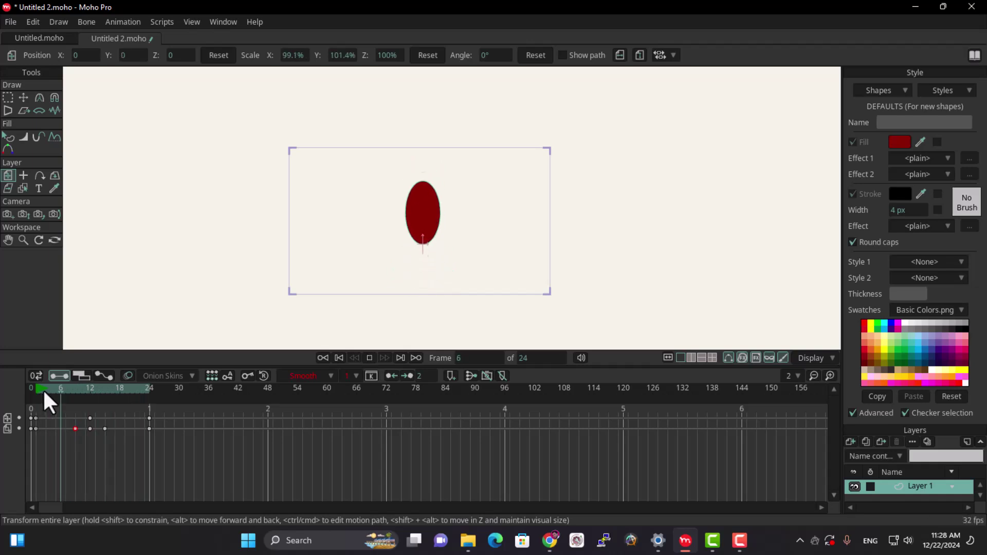
pyautogui.press('space')
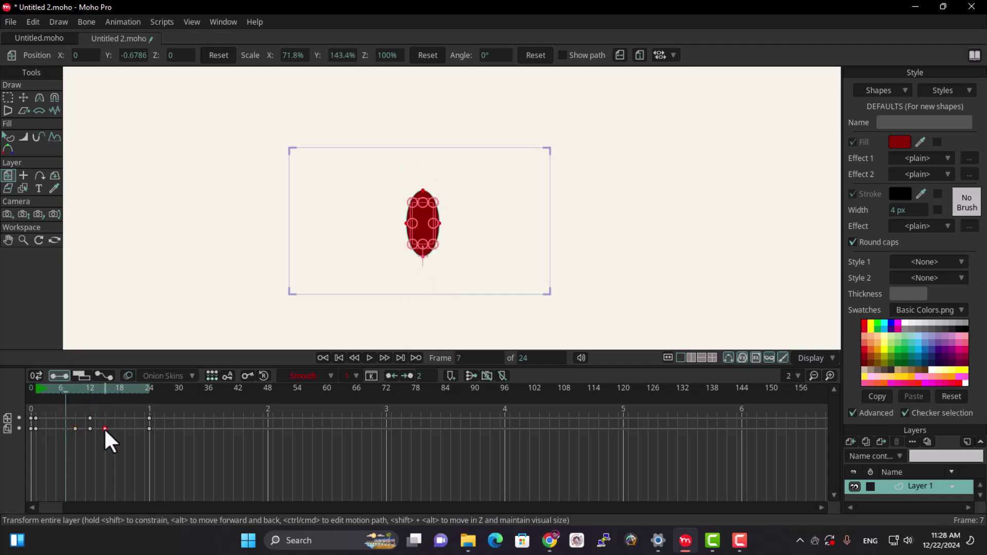
pyautogui.moveTo(104, 427); pyautogui.dragTo(70, 425)
pyautogui.click(34, 391)
pyautogui.press('space')
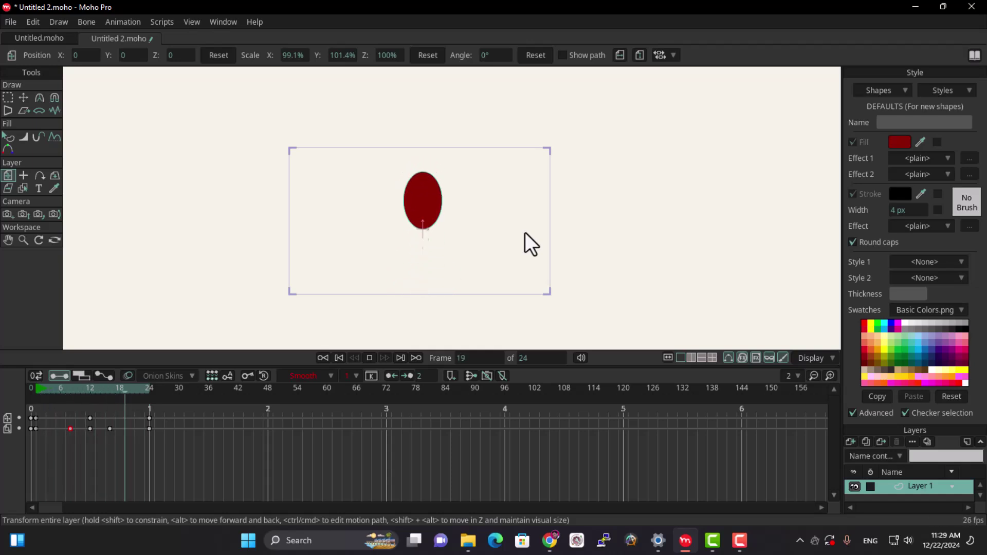
pyautogui.press('space')
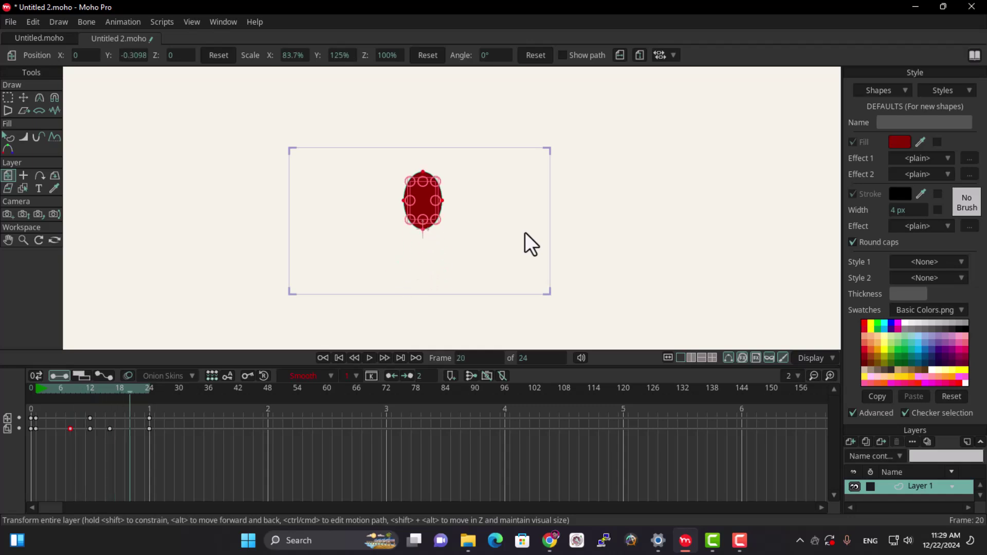
# Step: Return to frame 1, delete all of the layer's keyframes, and hide the Style panel
pyautogui.click(33, 387)
pyautogui.moveTo(188, 412); pyautogui.dragTo(1, 459)
pyautogui.press('Delete')
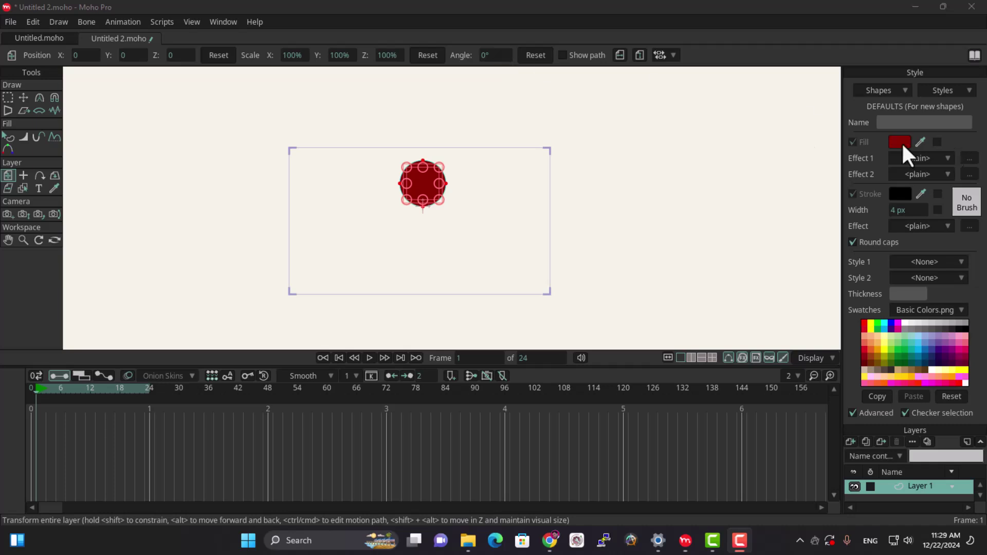
pyautogui.click(214, 23)
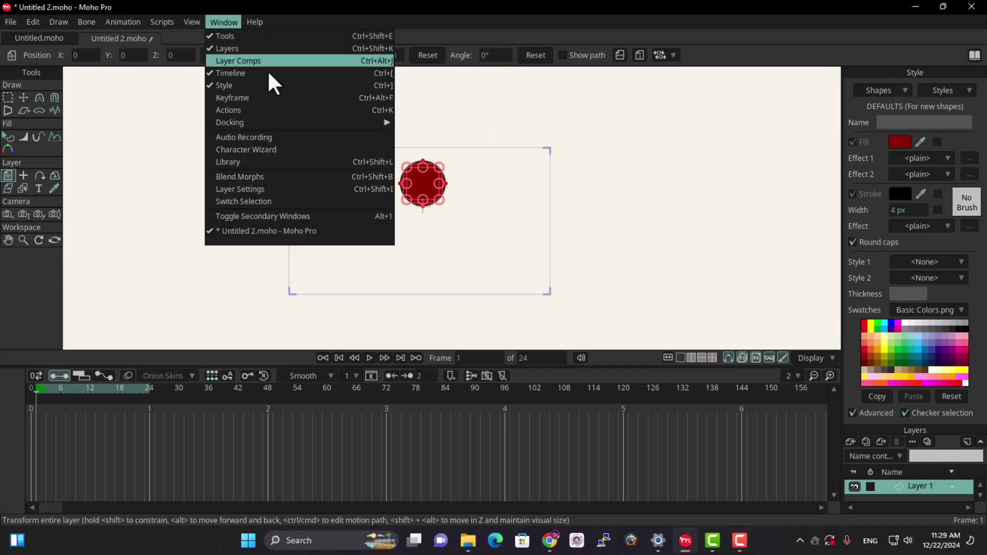
pyautogui.click(267, 82)
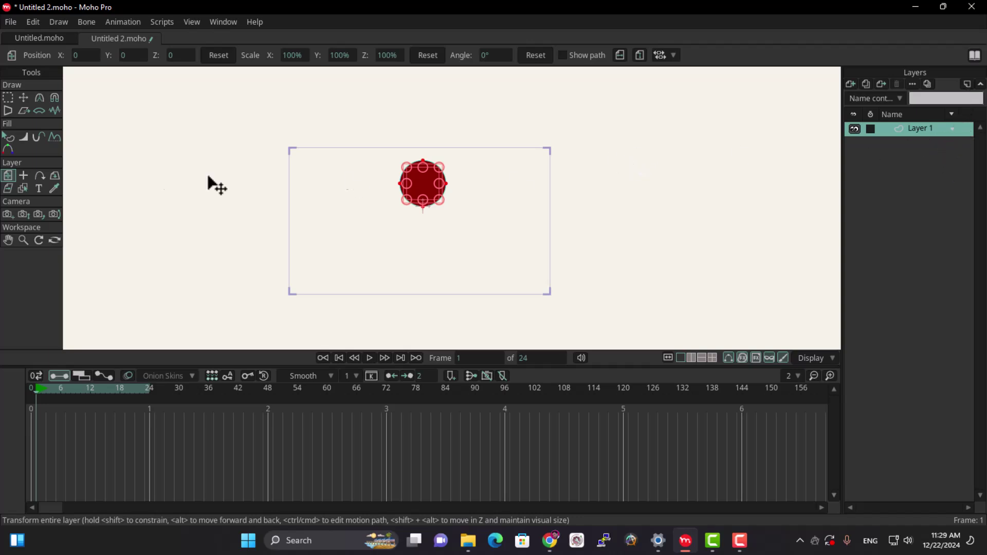
# Step: Compare the layer types offered for a new layer at frame 1 with those offered at frame 0
pyautogui.click(851, 83)
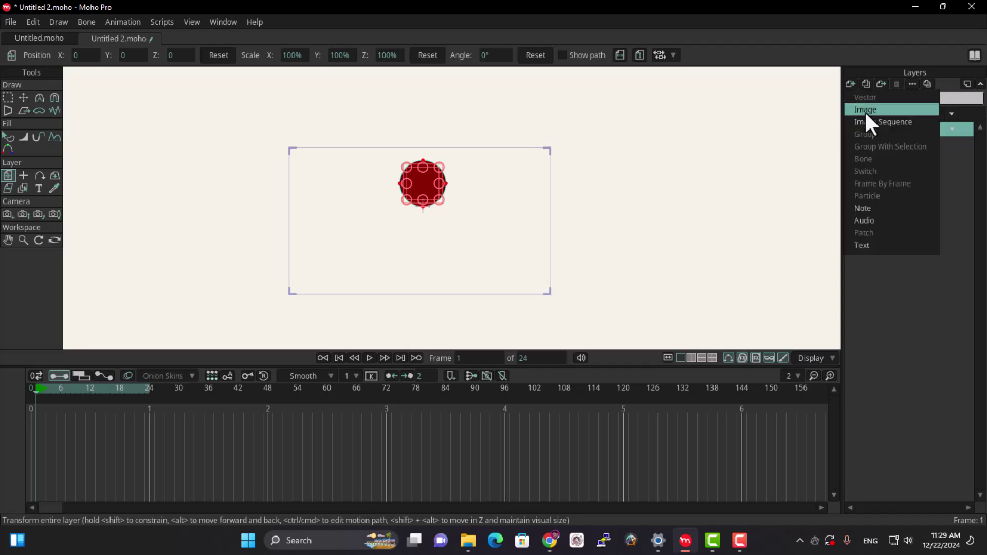
pyautogui.click(912, 275)
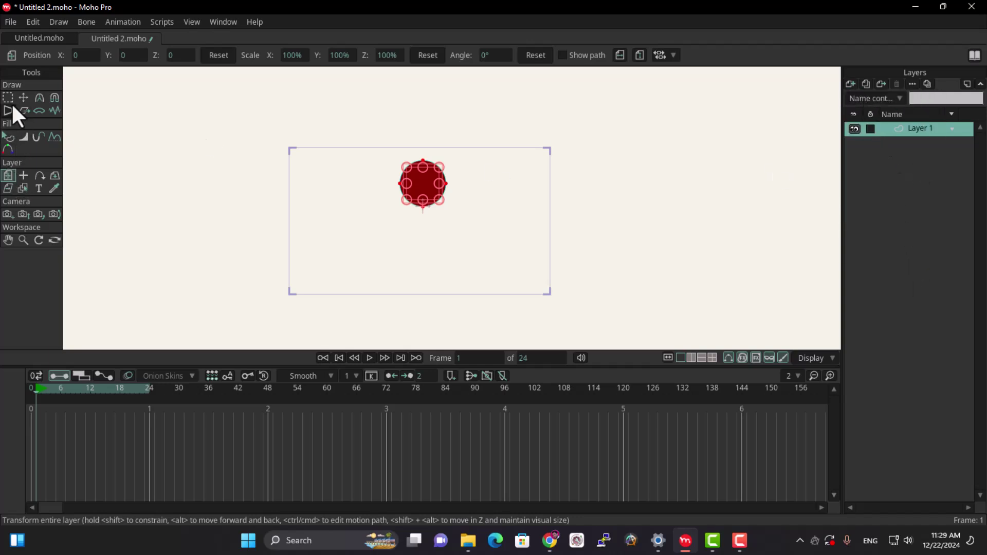
pyautogui.click(23, 97)
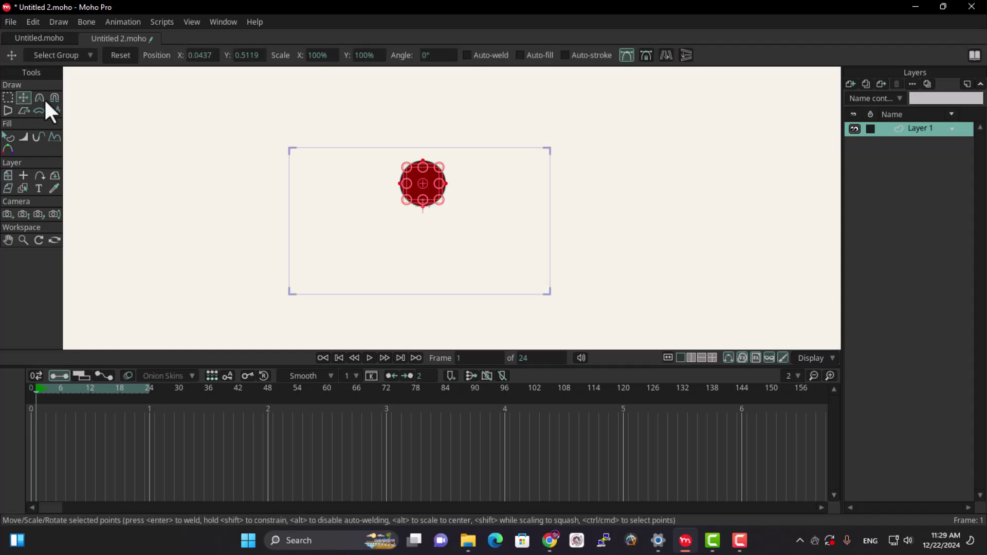
pyautogui.click(850, 84)
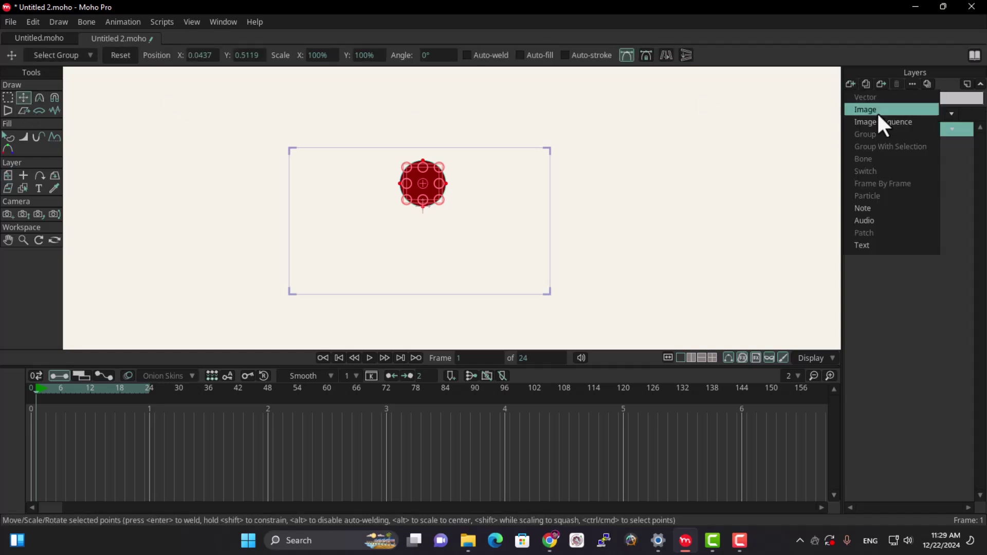
pyautogui.click(952, 134)
pyautogui.click(851, 83)
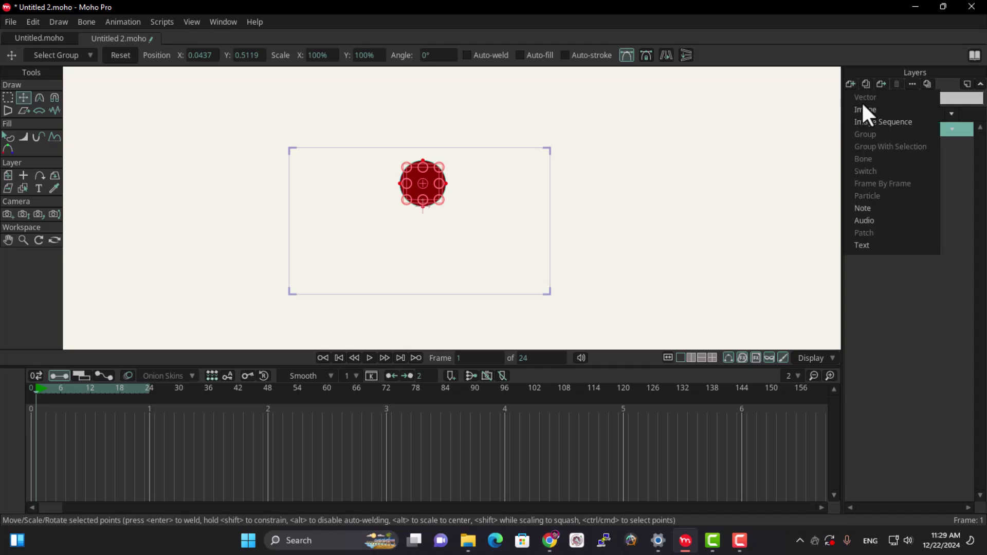
pyautogui.click(30, 388)
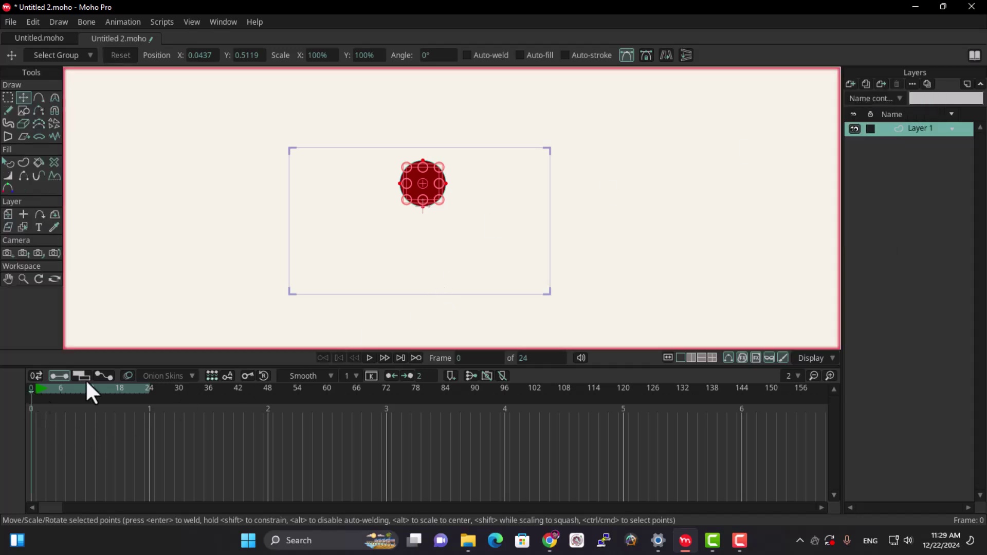
pyautogui.click(851, 84)
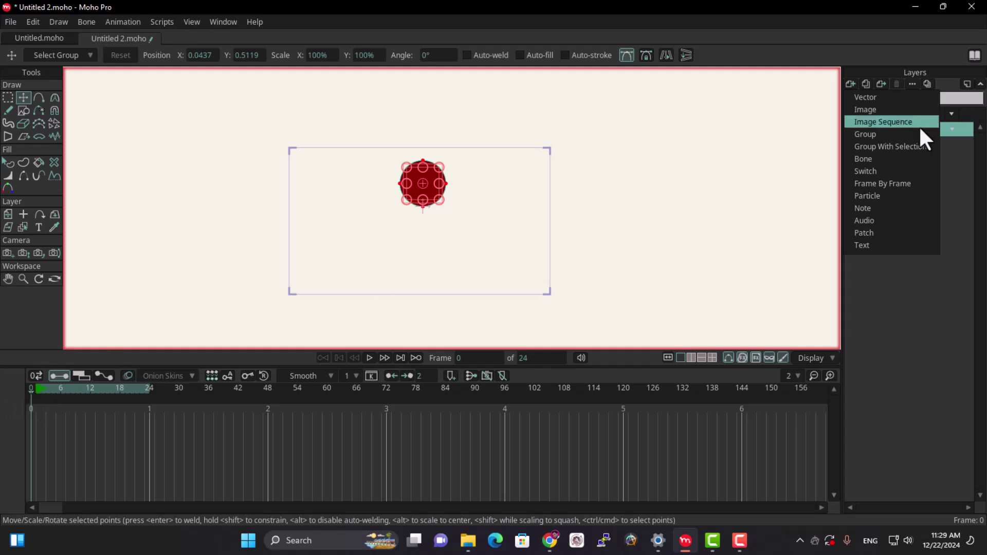
# Step: Add a bone layer named "bone" and nest Layer 1 inside it
pyautogui.click(944, 220)
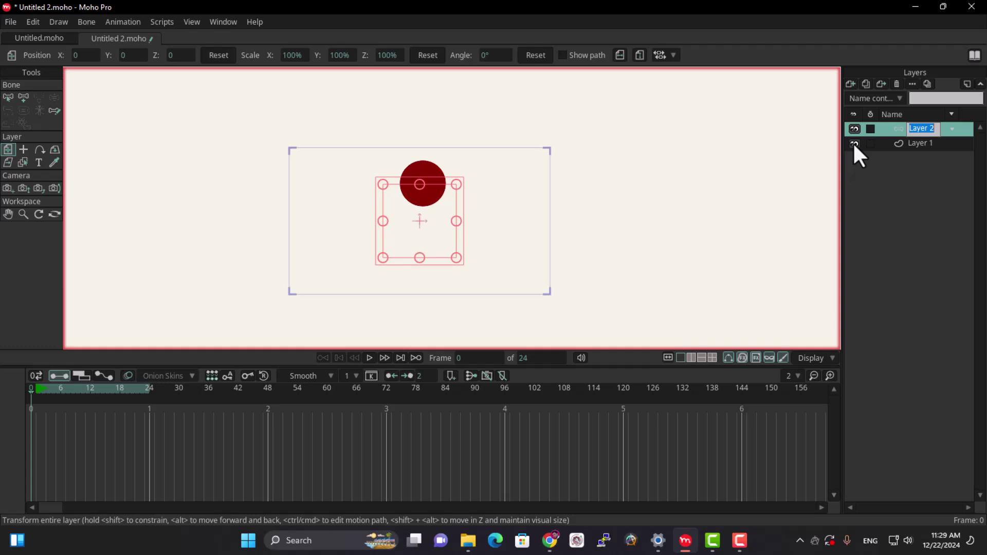
pyautogui.write('bone')
pyautogui.press('Return')
pyautogui.click(921, 143)
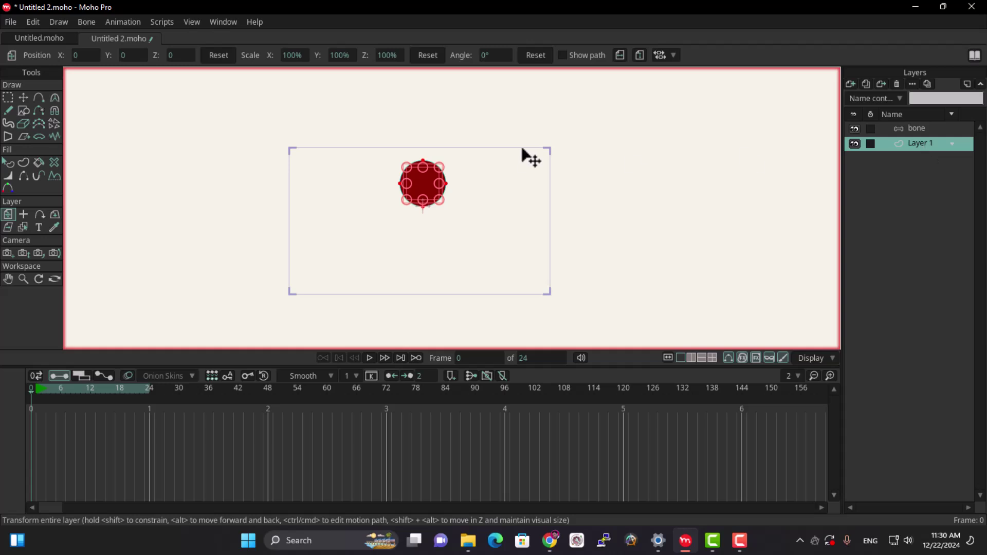
pyautogui.moveTo(913, 144); pyautogui.dragTo(906, 127)
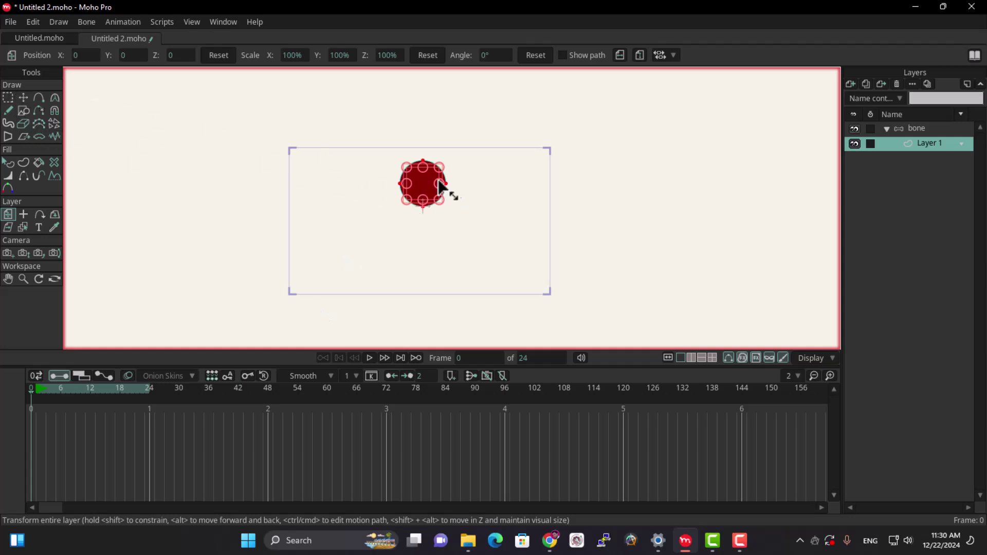
# Step: Move the ball down to the lower edge of the canvas frame and set the bone layer's origin at the ball's lowest point
pyautogui.moveTo(432, 185); pyautogui.dragTo(425, 271)
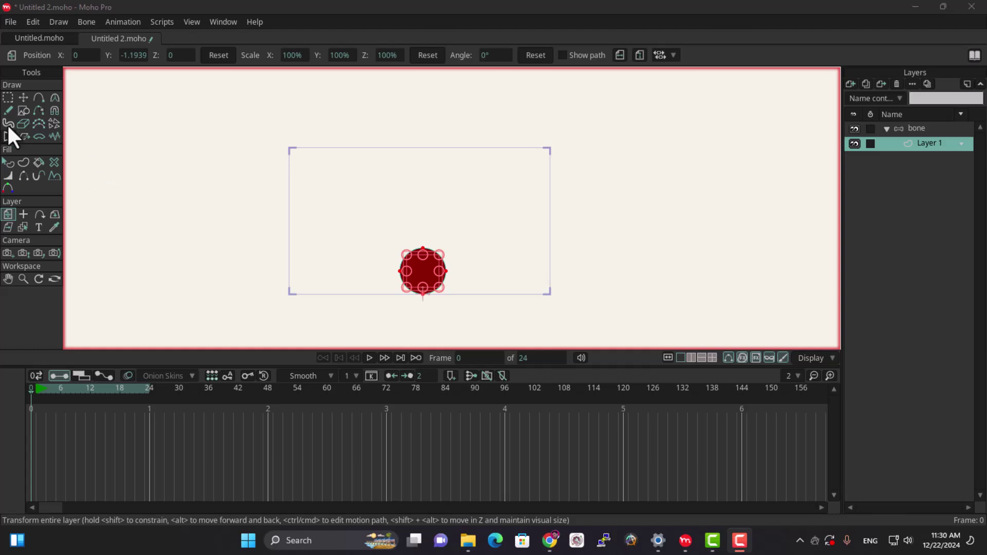
pyautogui.click(942, 129)
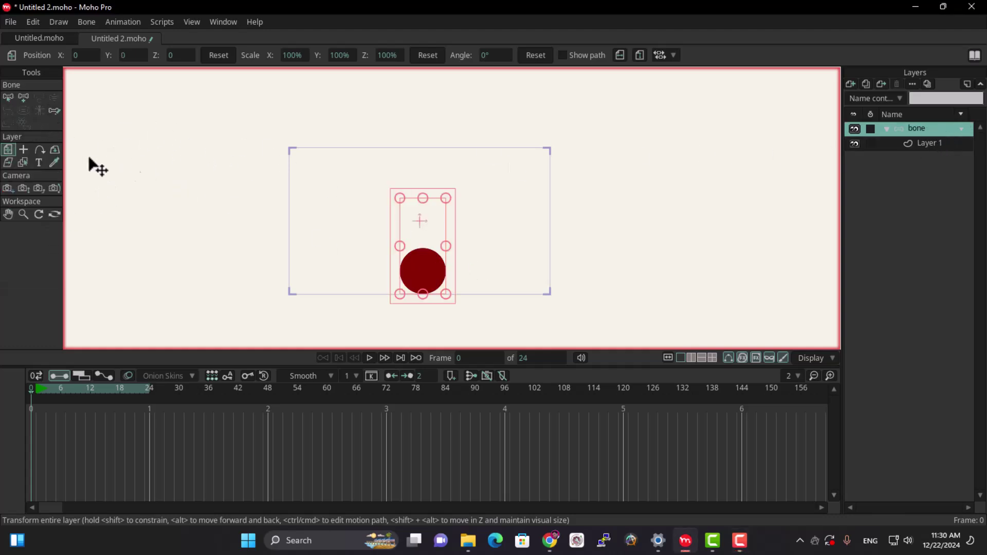
pyautogui.click(23, 149)
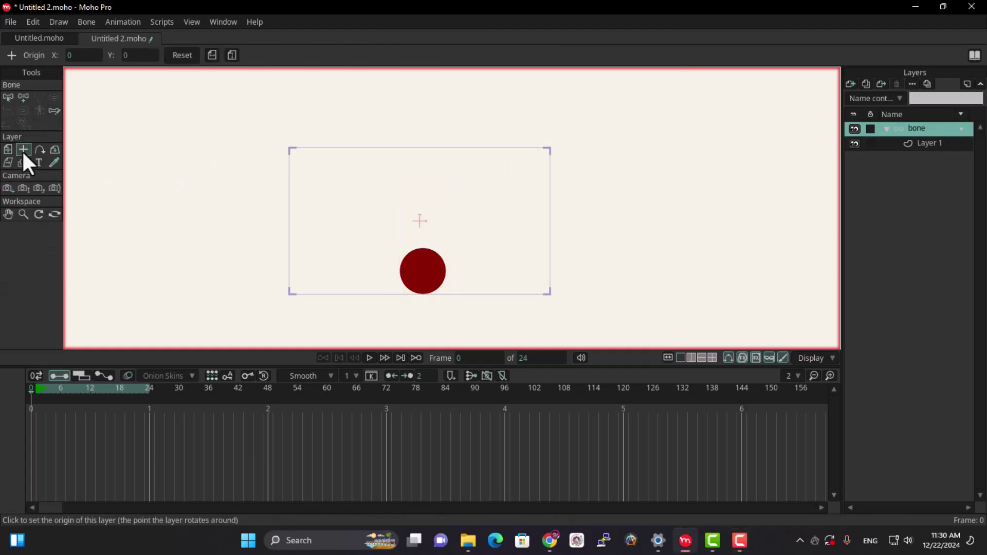
pyautogui.click(422, 292)
pyautogui.scroll(5, 437, 324)
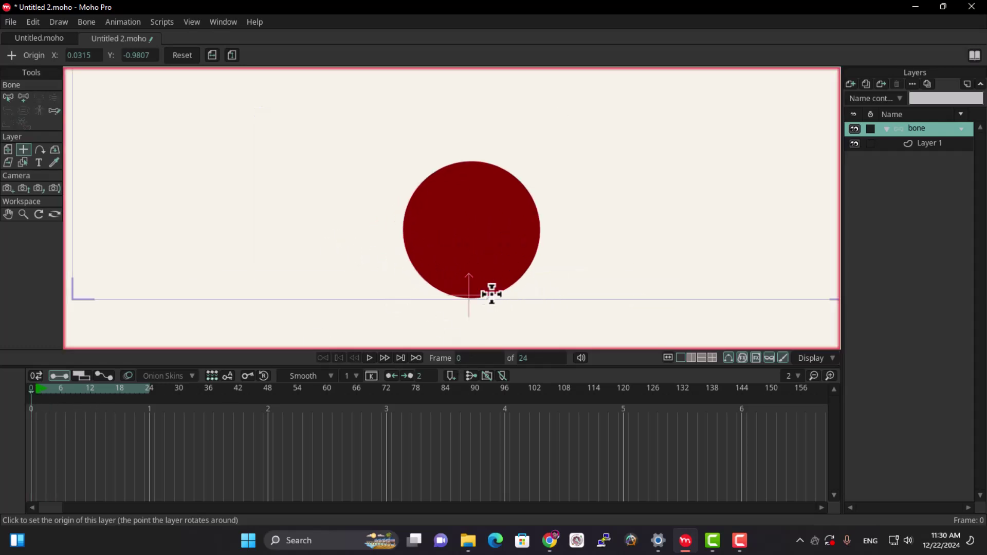
pyautogui.click(471, 301)
pyautogui.scroll(-4, 322, 196)
pyautogui.scroll(-2, 253, 215)
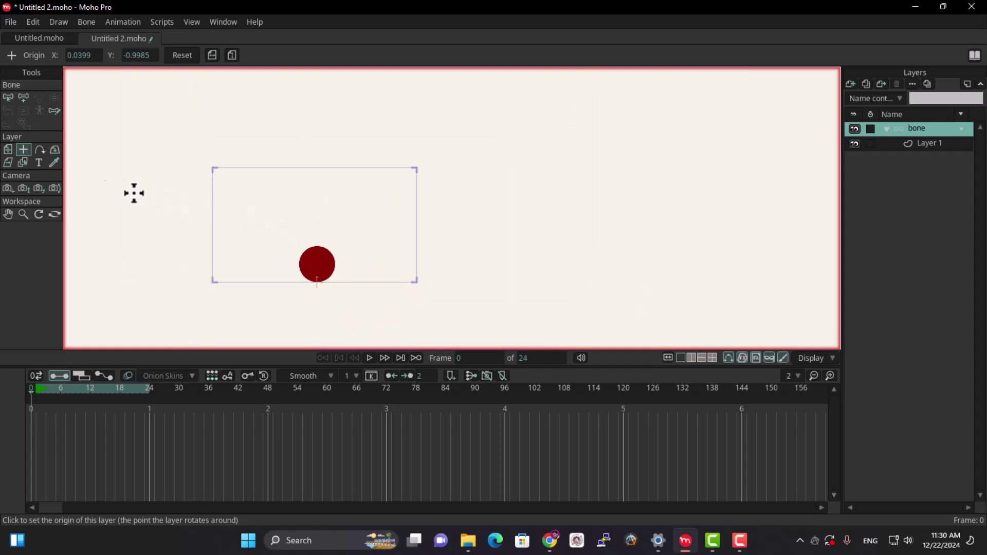
# Step: Draw three bones from the ball's center: one horizontally past its right edge, one up to its top, and one down to its bottom
pyautogui.click(23, 97)
pyautogui.scroll(3, 227, 247)
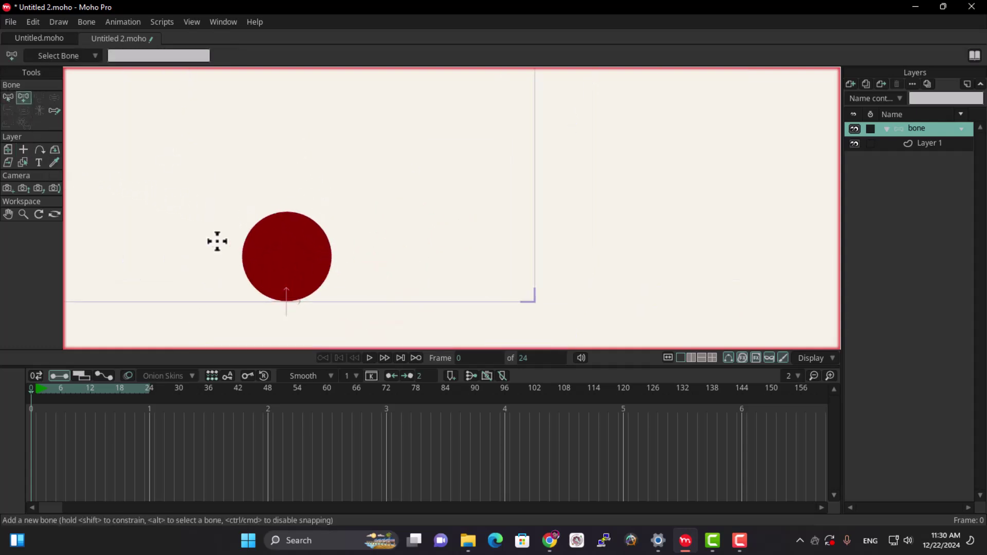
pyautogui.scroll(2, 403, 198)
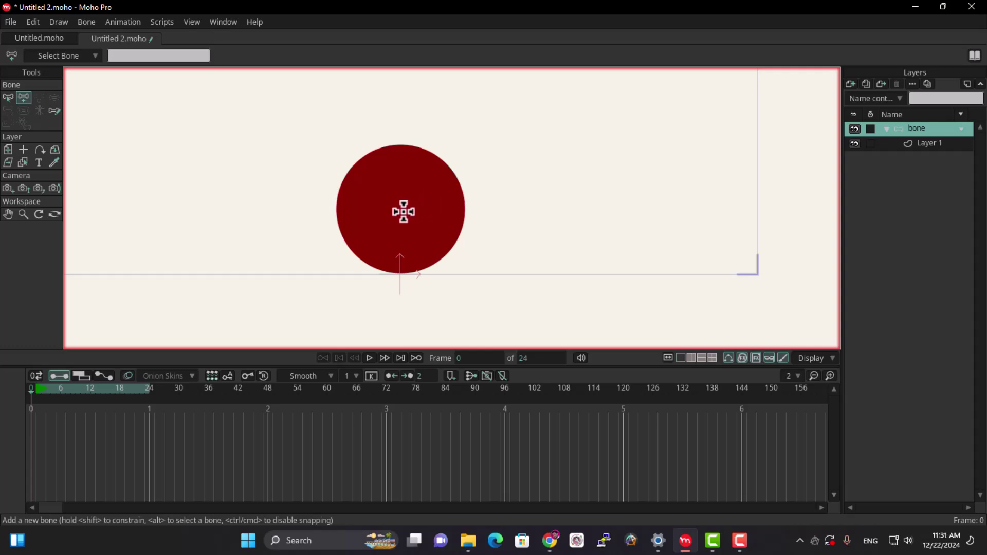
pyautogui.moveTo(402, 209); pyautogui.dragTo(512, 216)
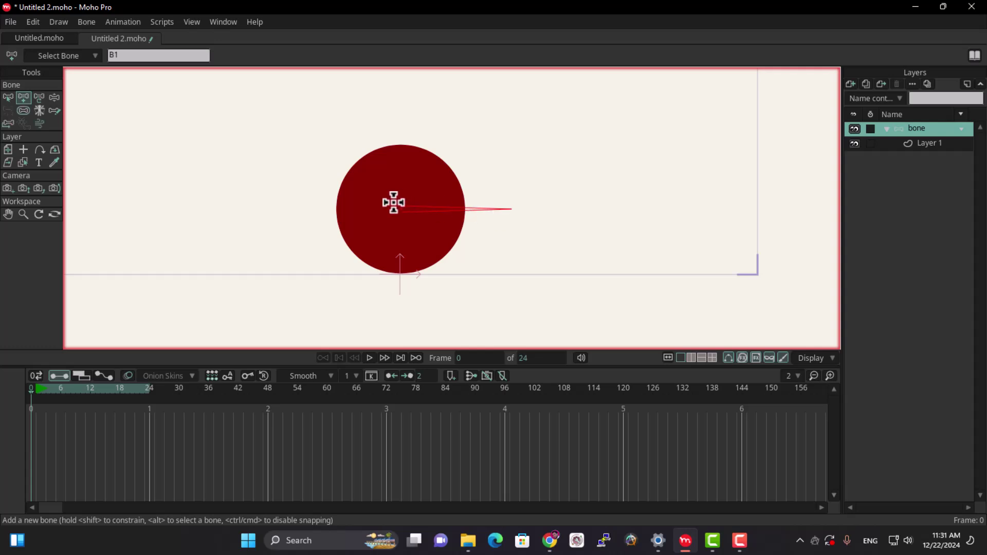
pyautogui.moveTo(403, 210); pyautogui.dragTo(408, 147)
pyautogui.moveTo(401, 209); pyautogui.dragTo(408, 262)
pyautogui.click(412, 270)
# Step: Select all three bones and check their bone strength
pyautogui.click(8, 98)
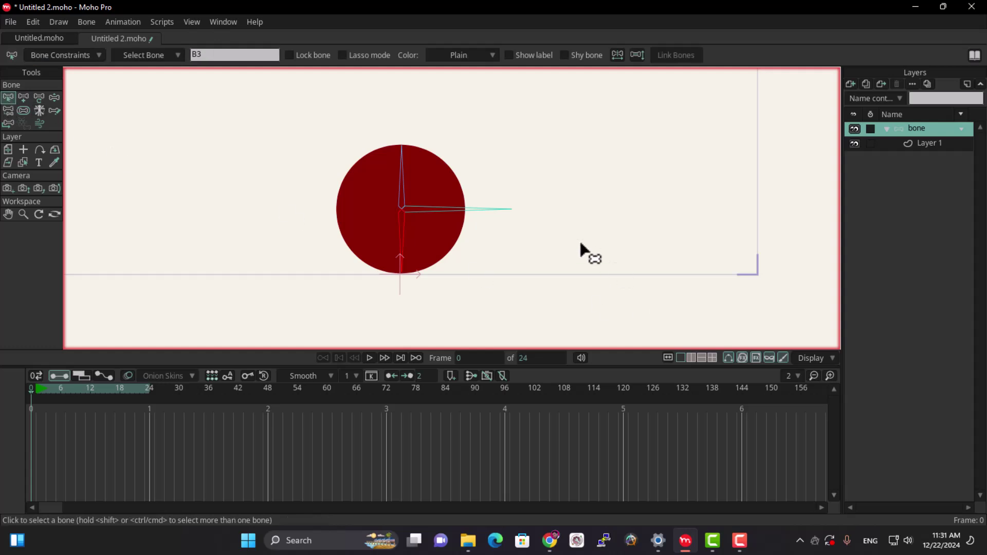
pyautogui.click(501, 219)
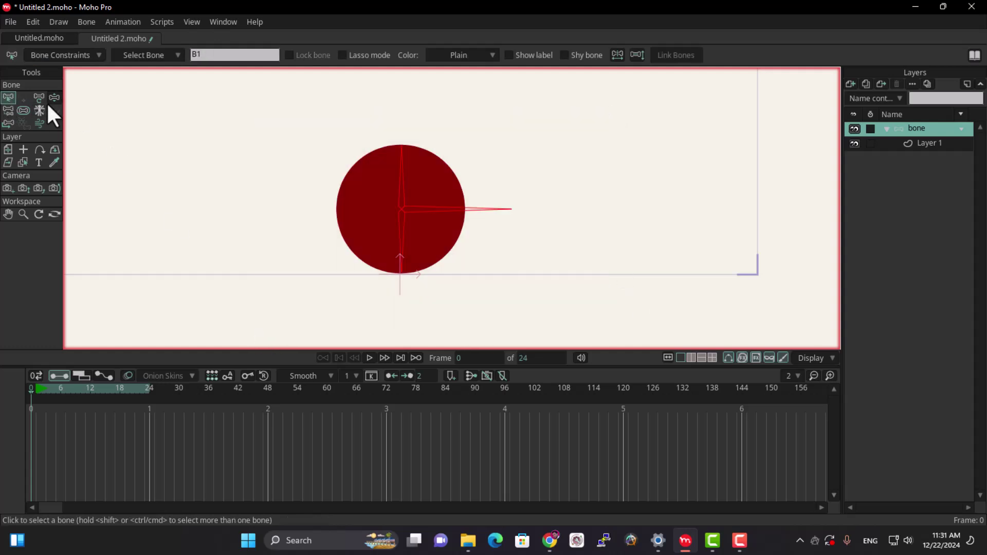
pyautogui.click(23, 110)
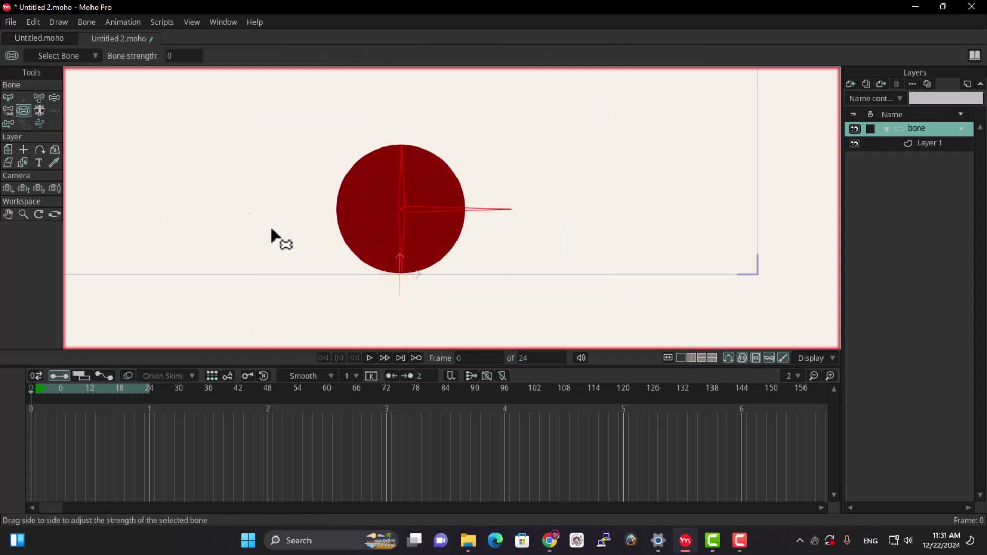
# Step: Reparent the lower vertical bone to the horizontal bone and check the parent links of all three bones
pyautogui.click(7, 97)
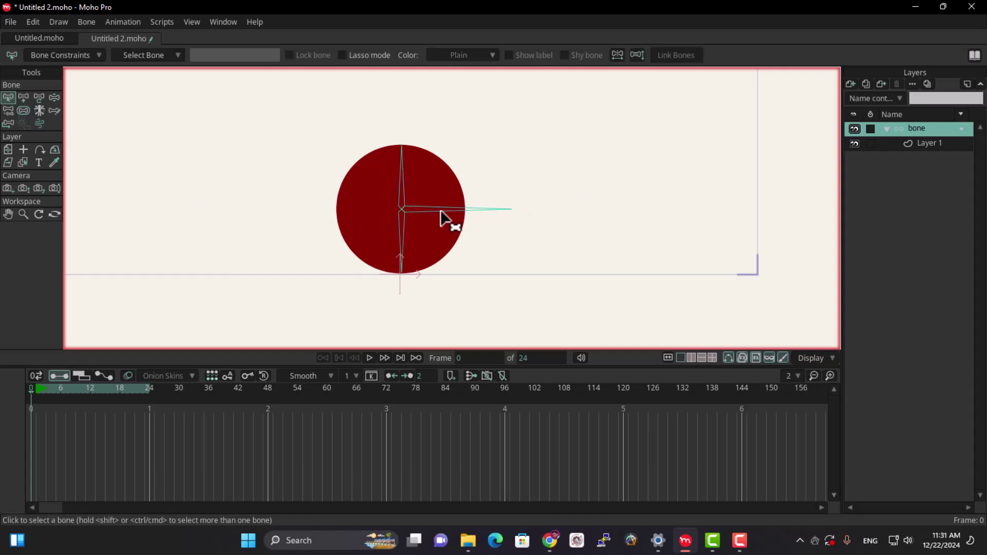
pyautogui.click(407, 202)
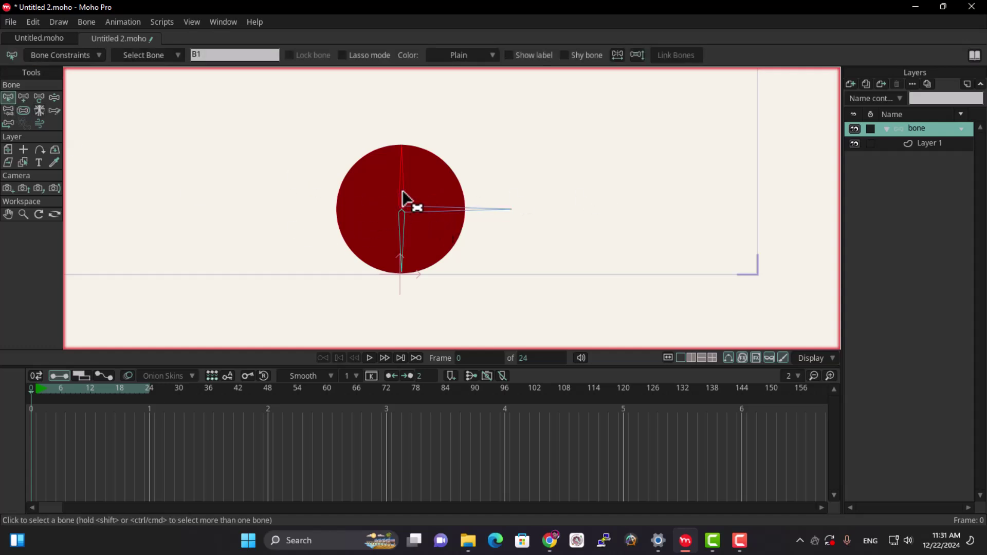
pyautogui.click(8, 110)
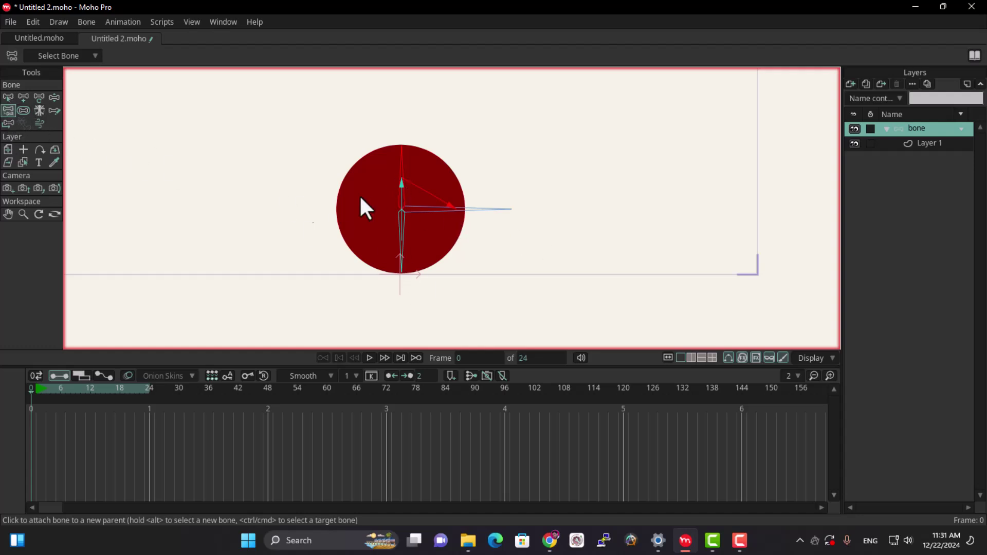
pyautogui.click(8, 97)
pyautogui.click(403, 240)
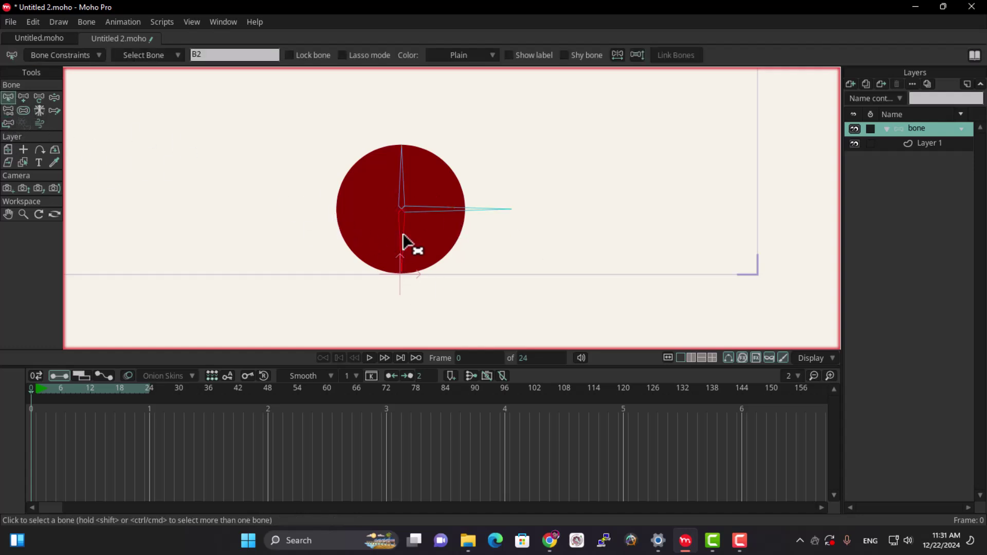
pyautogui.click(8, 110)
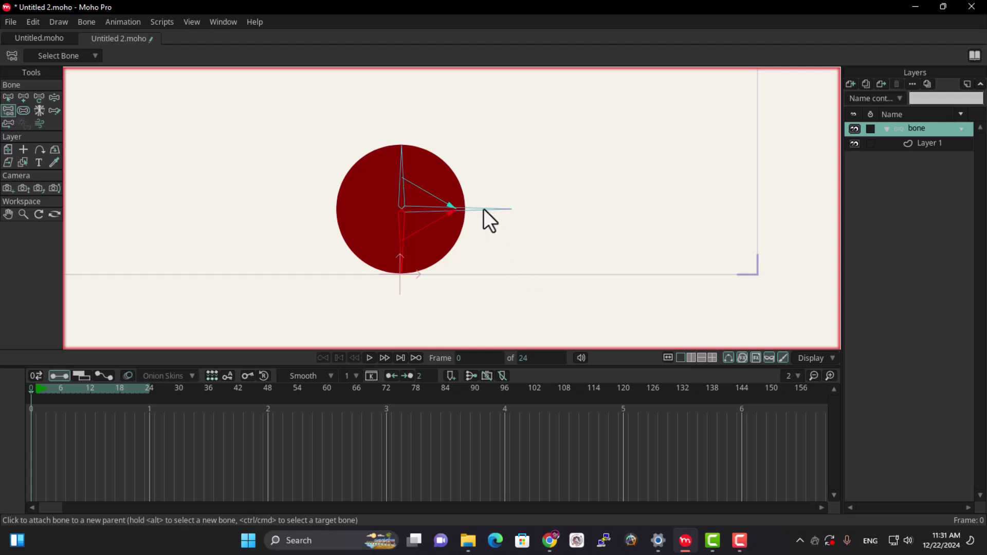
pyautogui.click(9, 96)
pyautogui.click(504, 210)
pyautogui.click(8, 110)
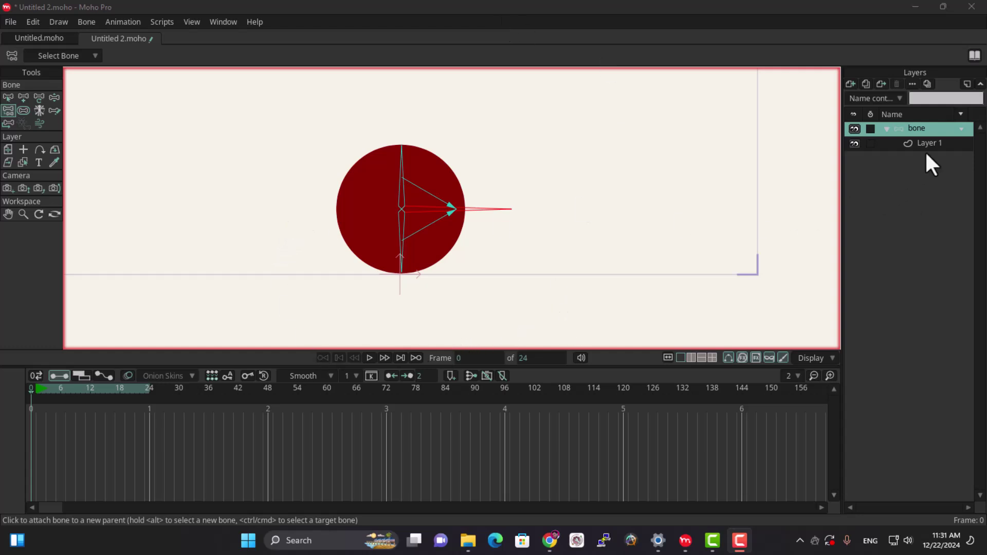
# Step: Bind the ball's top point in Layer 1 to the upper vertical bone
pyautogui.click(943, 145)
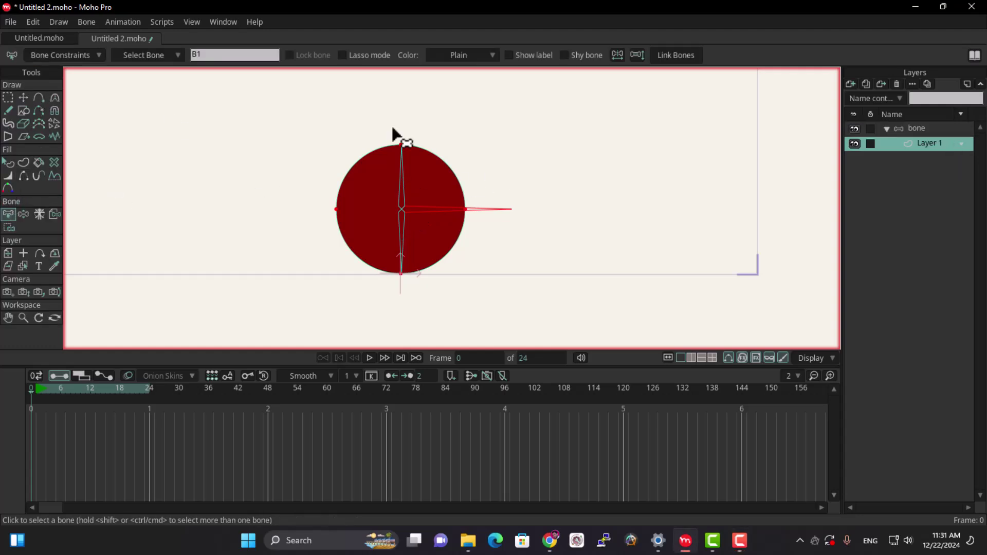
pyautogui.click(568, 189)
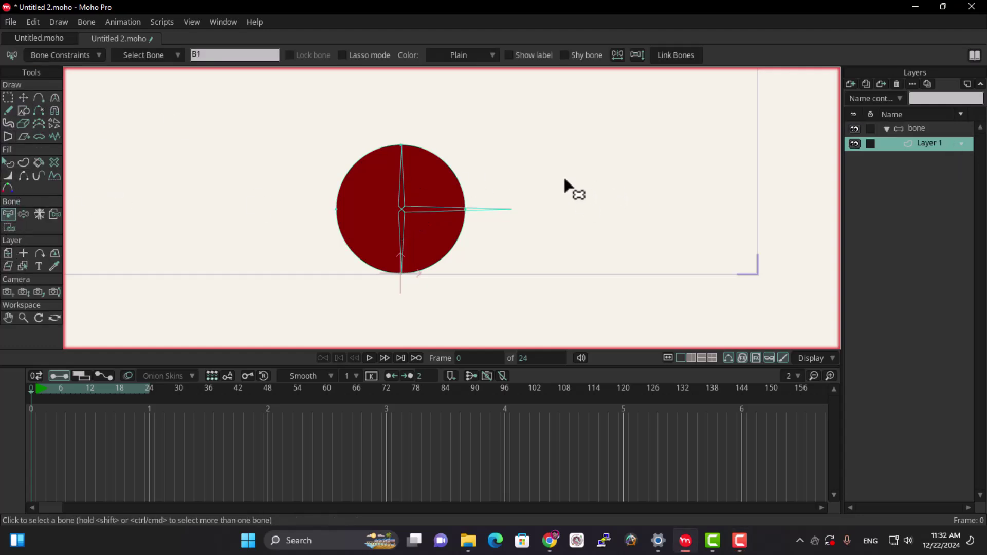
pyautogui.click(389, 193)
pyautogui.click(8, 228)
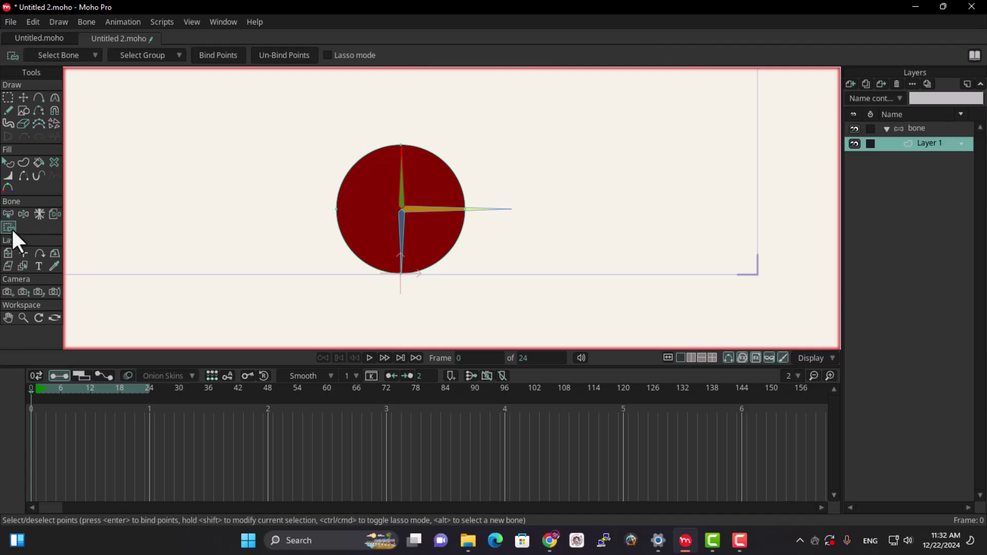
pyautogui.moveTo(436, 132); pyautogui.dragTo(395, 163)
pyautogui.click(216, 55)
# Step: Bind the ball's bottom point to the lower vertical bone
pyautogui.click(8, 214)
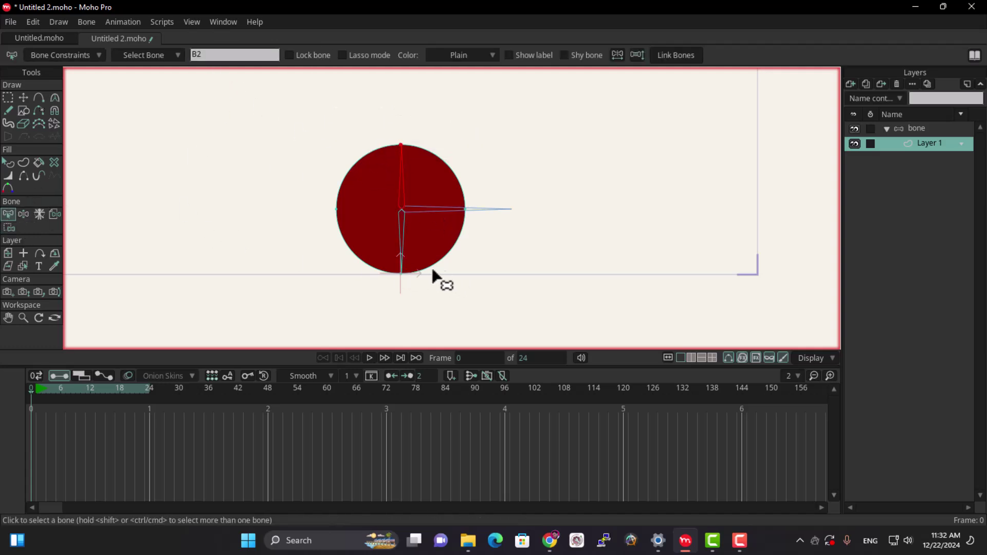
pyautogui.click(407, 246)
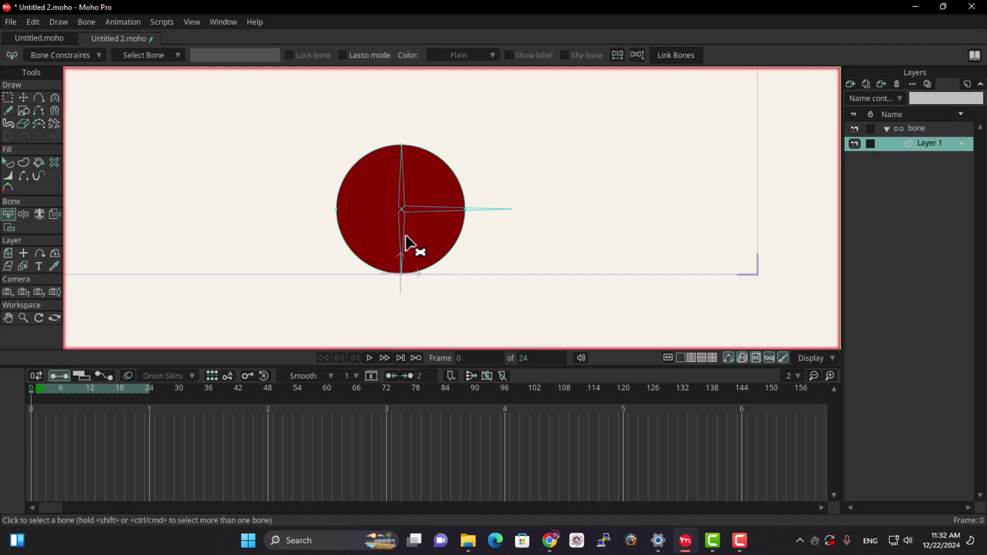
pyautogui.click(8, 227)
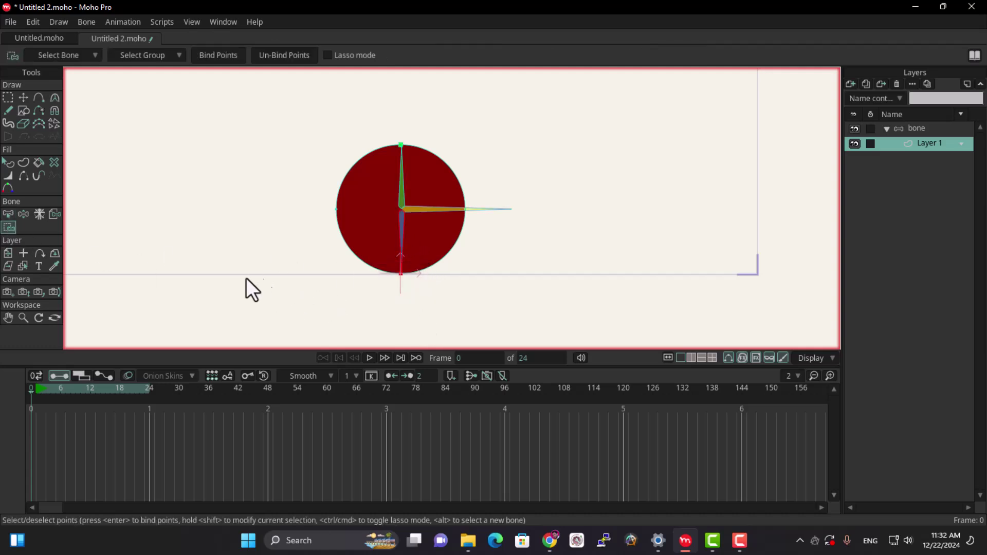
pyautogui.click(227, 54)
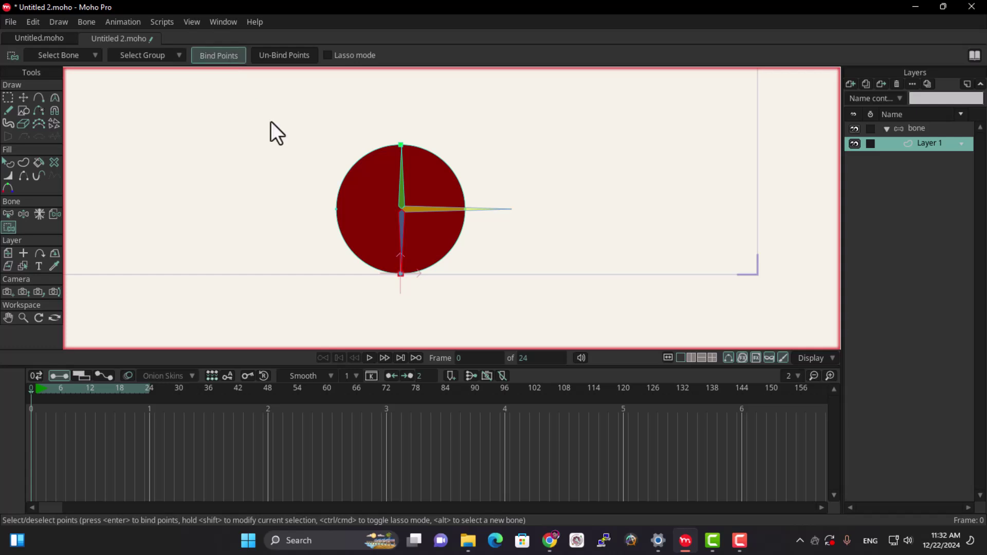
# Step: Bind the ball's left and right points to the horizontal bone
pyautogui.click(8, 214)
pyautogui.click(474, 207)
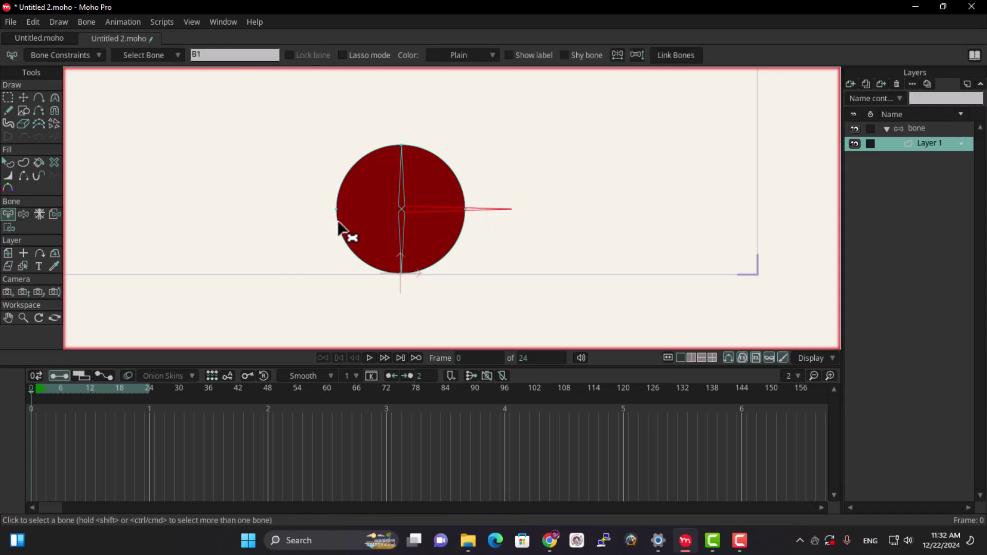
pyautogui.click(9, 227)
pyautogui.moveTo(512, 190); pyautogui.dragTo(299, 221)
pyautogui.click(216, 56)
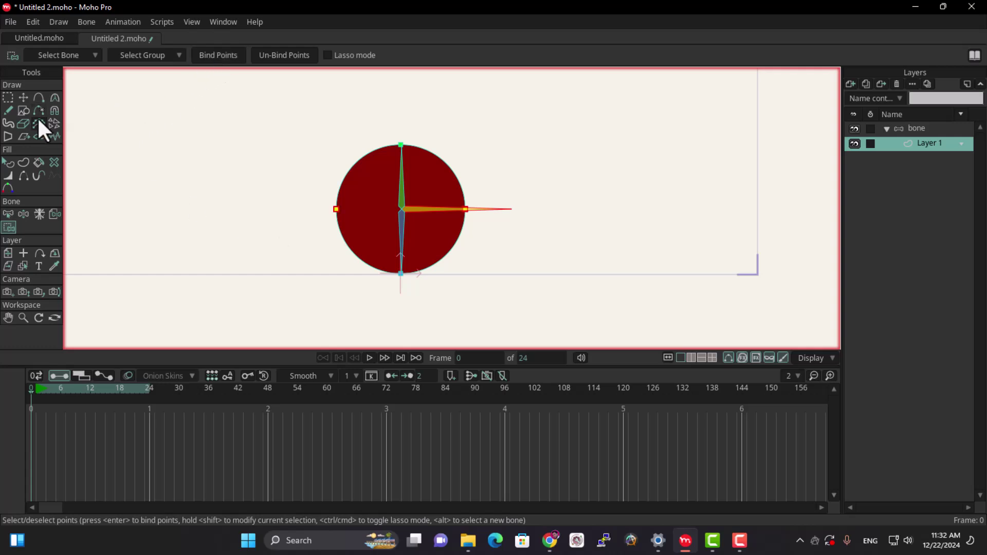
# Step: Test the rig at frame 0 by moving the upper bone's tip and rotating the horizontal bone to 7.5°, finishing with Layer 1 selected
pyautogui.click(8, 211)
pyautogui.click(401, 177)
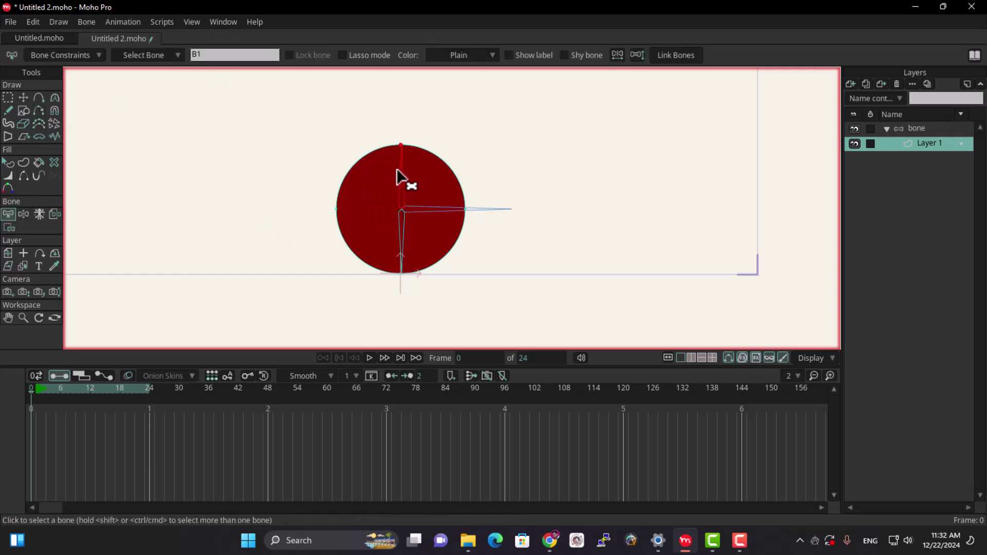
pyautogui.click(23, 215)
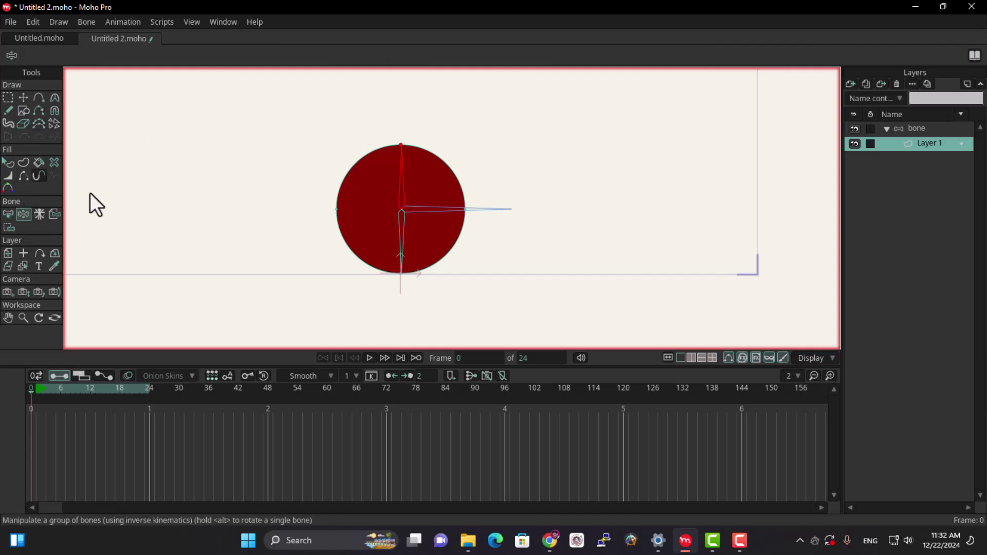
pyautogui.click(910, 129)
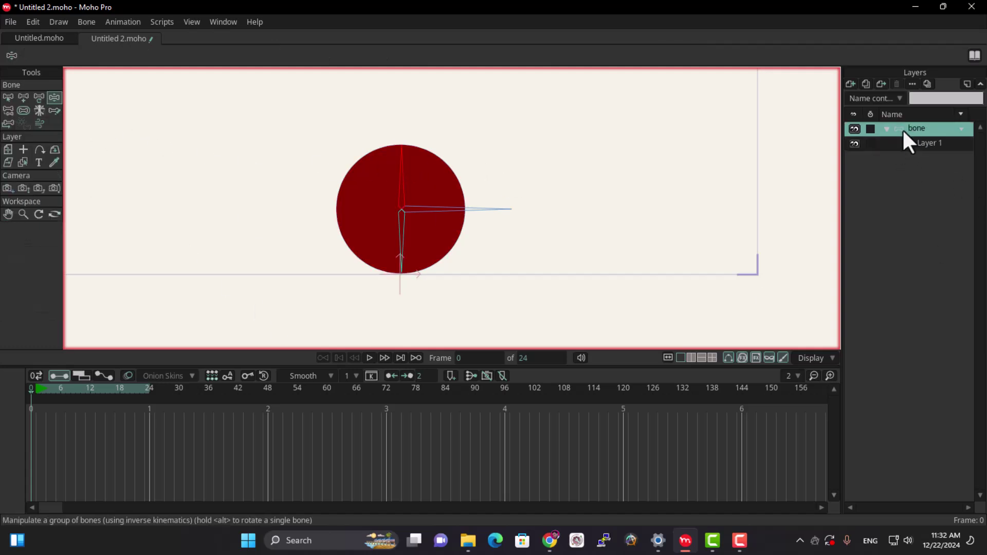
pyautogui.click(37, 99)
pyautogui.moveTo(402, 149); pyautogui.dragTo(406, 177)
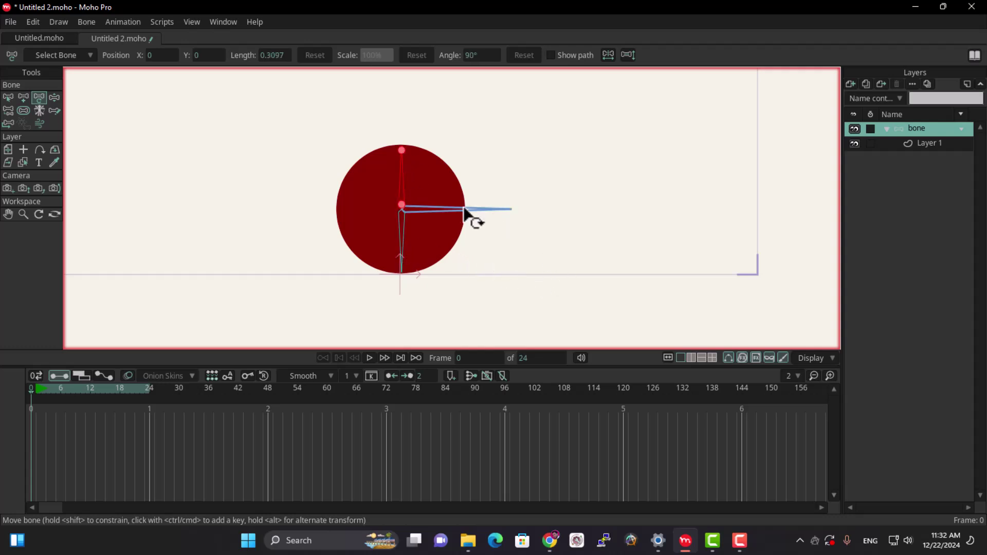
pyautogui.moveTo(478, 213)
pyautogui.mouseDown()
pyautogui.moveTo(467, 234)
pyautogui.moveTo(472, 211)
pyautogui.mouseUp()
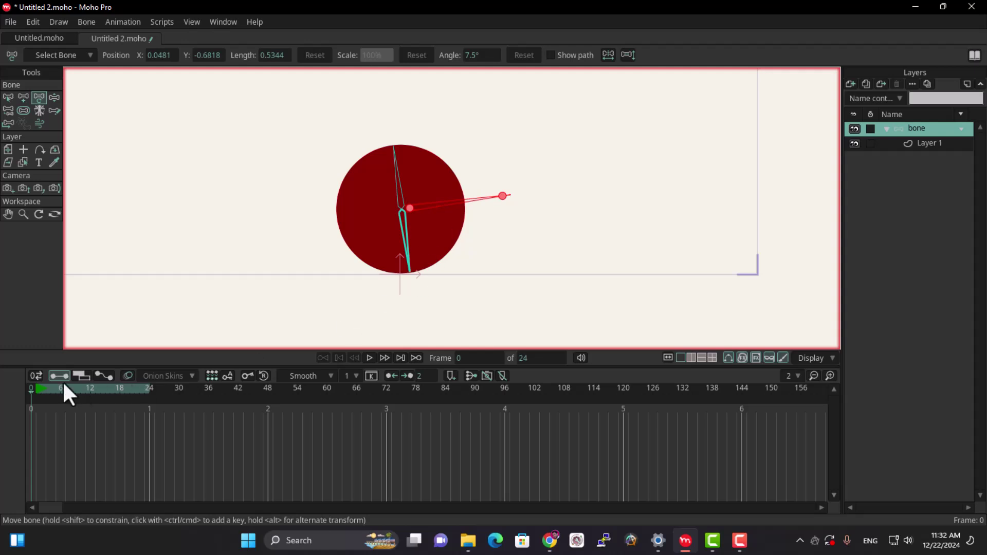
pyautogui.click(921, 146)
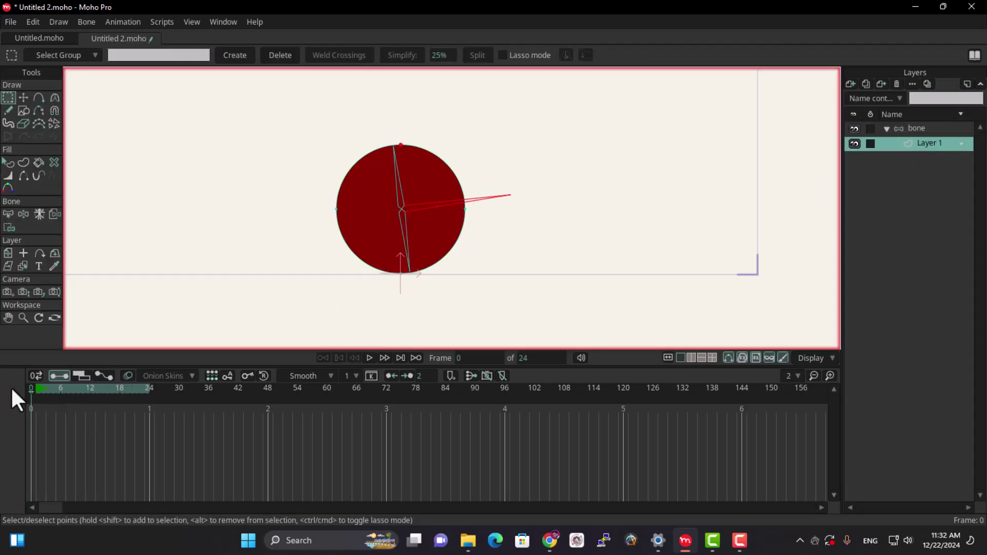
# Step: Straighten the rig at frame 0 with Transform Bone, rotating the horizontal bone to about 358.5° so the vertical bones stand upright
pyautogui.click(907, 128)
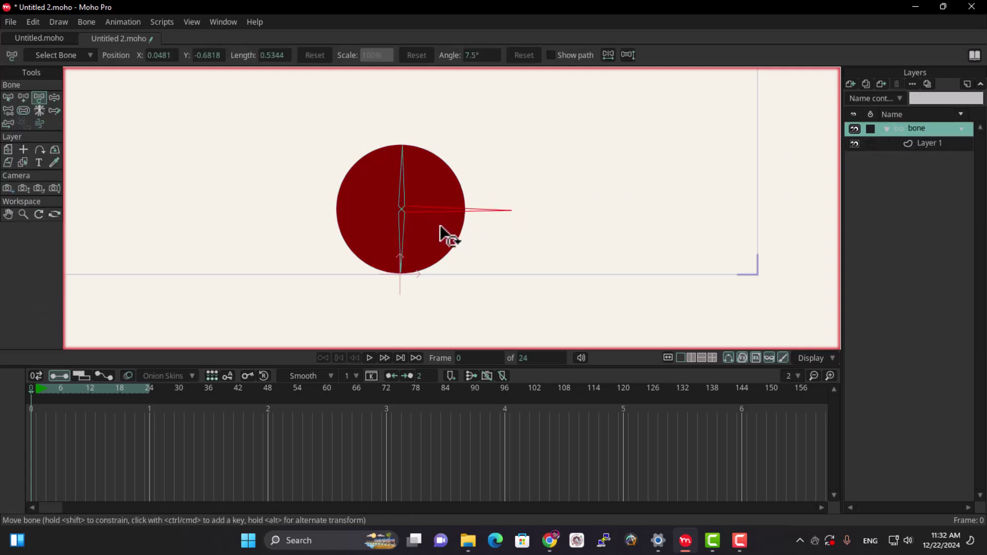
pyautogui.click(942, 147)
pyautogui.click(8, 213)
pyautogui.click(401, 181)
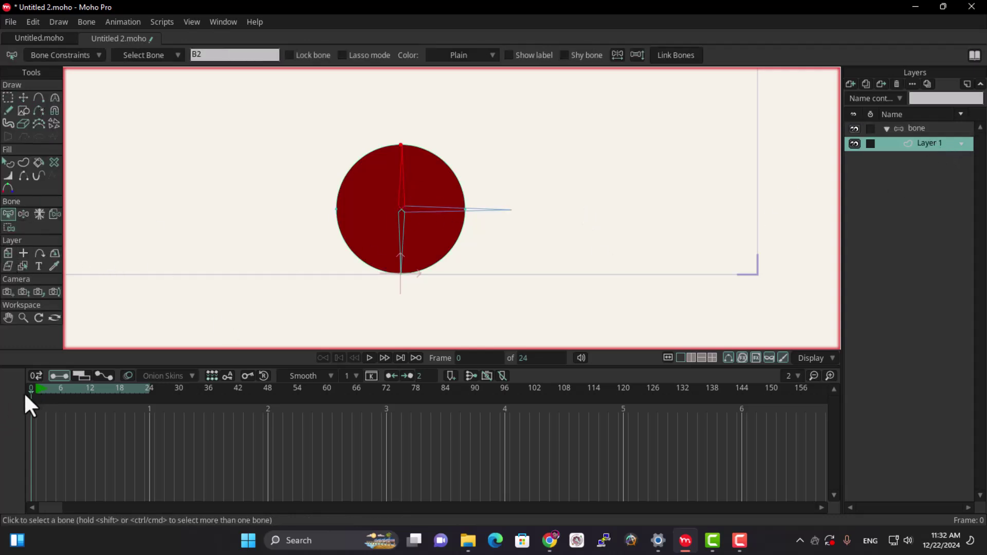
pyautogui.click(908, 131)
pyautogui.click(41, 97)
pyautogui.click(452, 204)
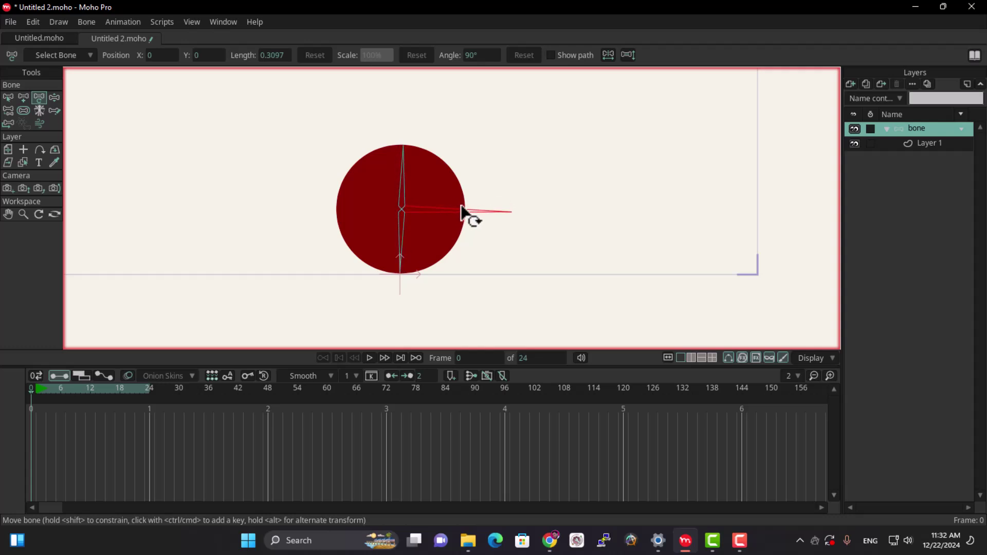
# Step: Rebind the ball's top point in Layer 1 to the upper vertical bone B2
pyautogui.click(924, 144)
pyautogui.click(418, 195)
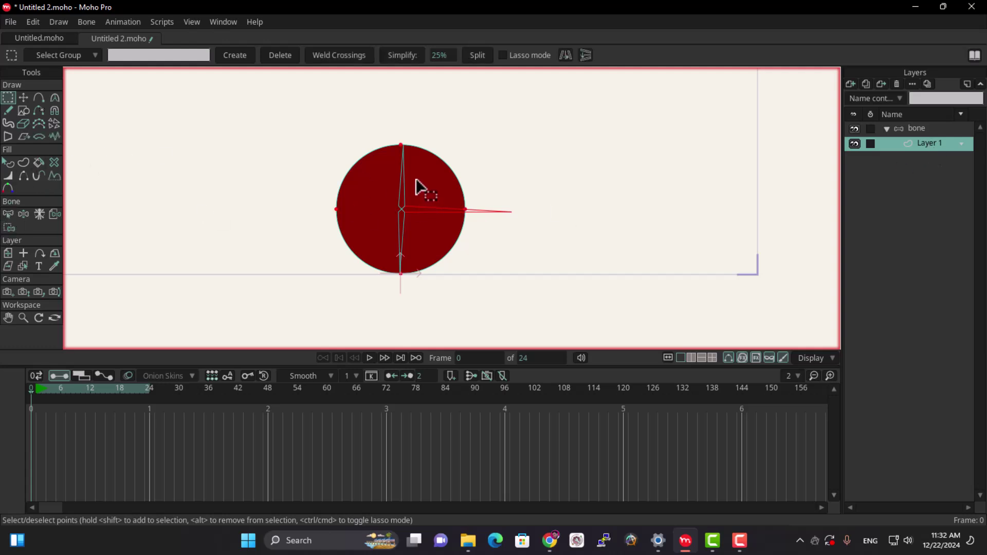
pyautogui.click(8, 214)
pyautogui.click(401, 201)
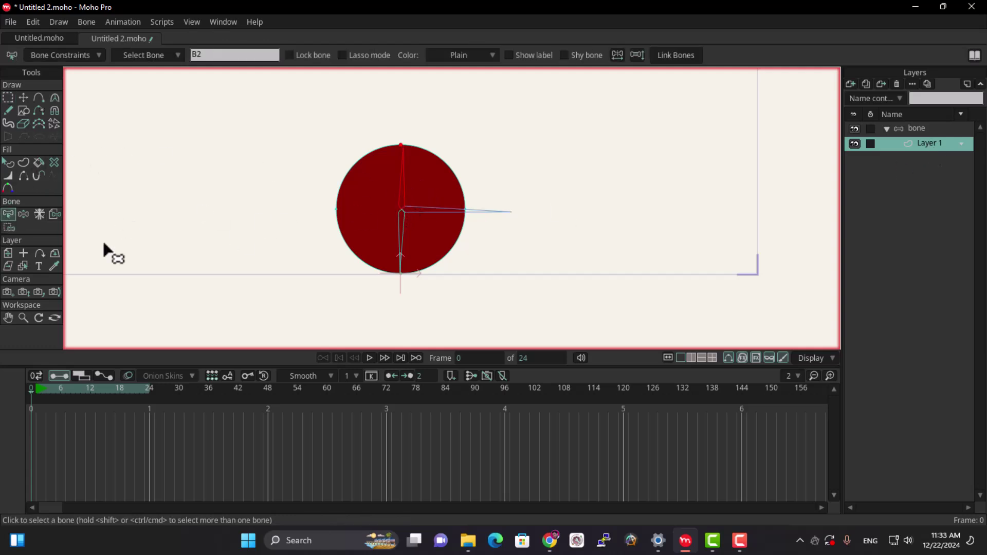
pyautogui.click(9, 228)
pyautogui.moveTo(426, 123); pyautogui.dragTo(369, 160)
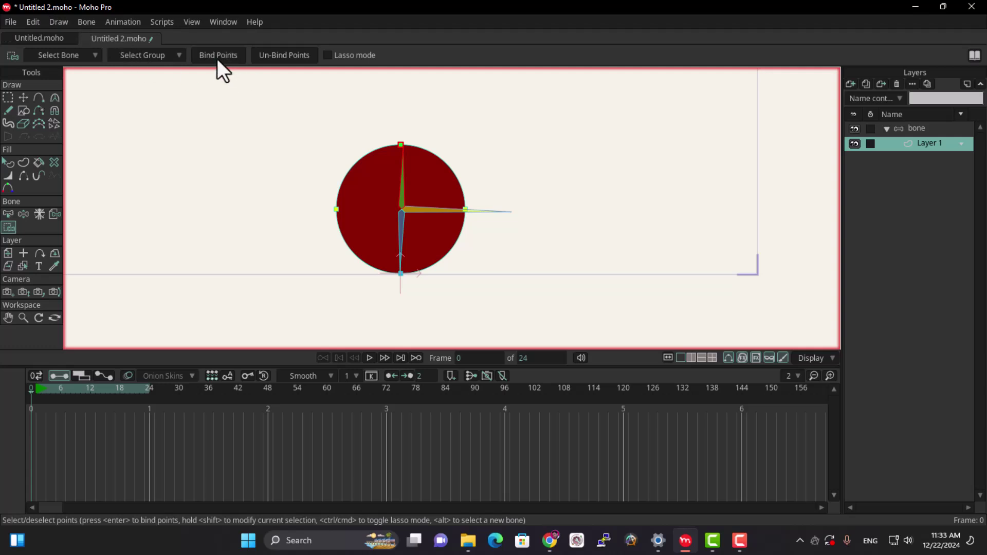
# Step: Rebind the ball's bottom point to the lower vertical bone B3
pyautogui.click(8, 214)
pyautogui.click(399, 247)
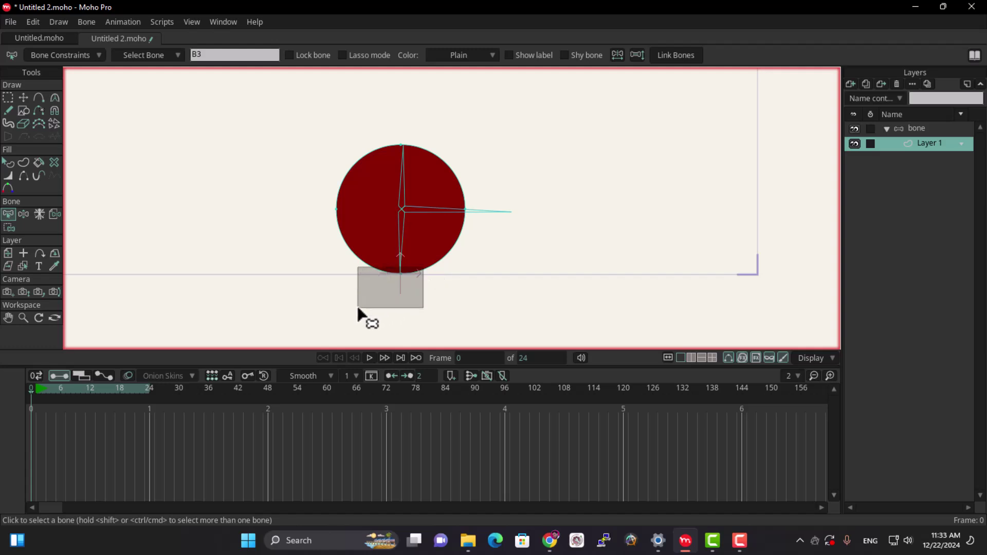
pyautogui.click(8, 227)
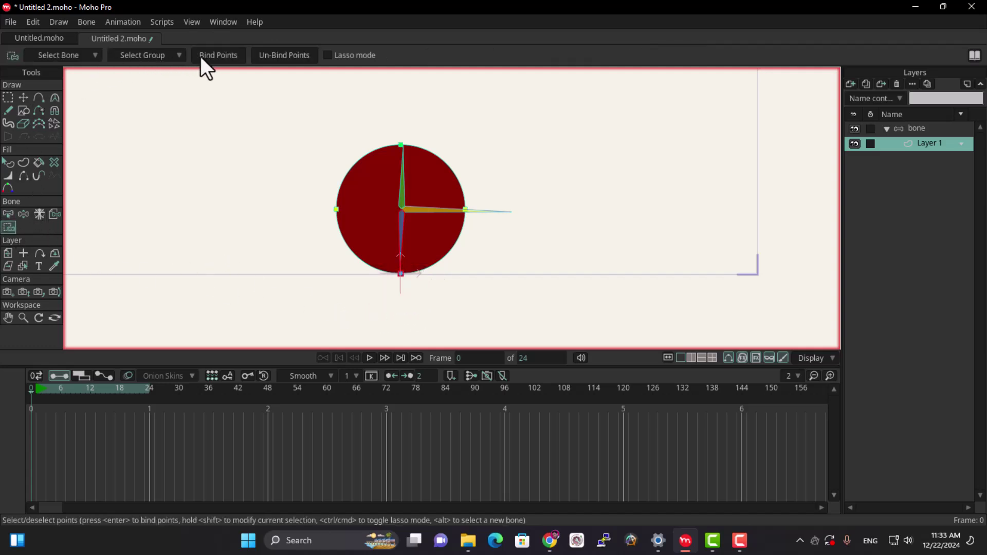
# Step: Rebind the ball's left and right side points to the horizontal bone B1
pyautogui.click(9, 215)
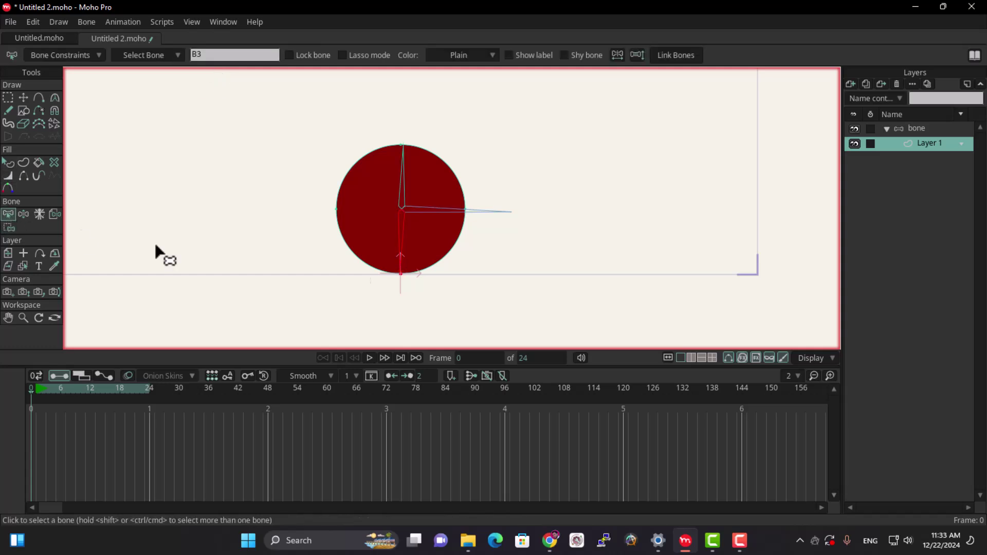
pyautogui.click(478, 216)
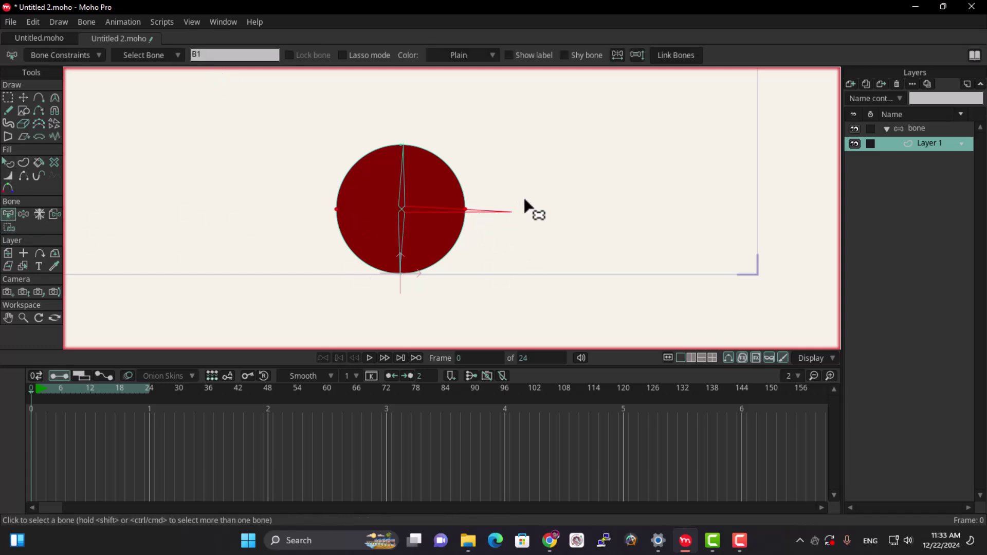
pyautogui.click(9, 227)
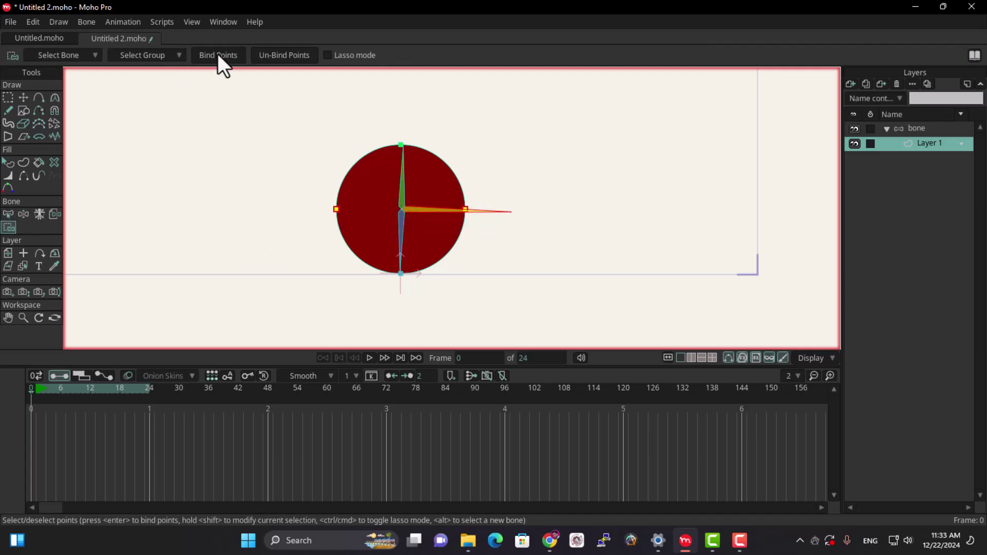
# Step: Test the bone layer at frame 1 by rotating the upper and lower vertical bones, and delete the resulting test keyframes
pyautogui.click(900, 129)
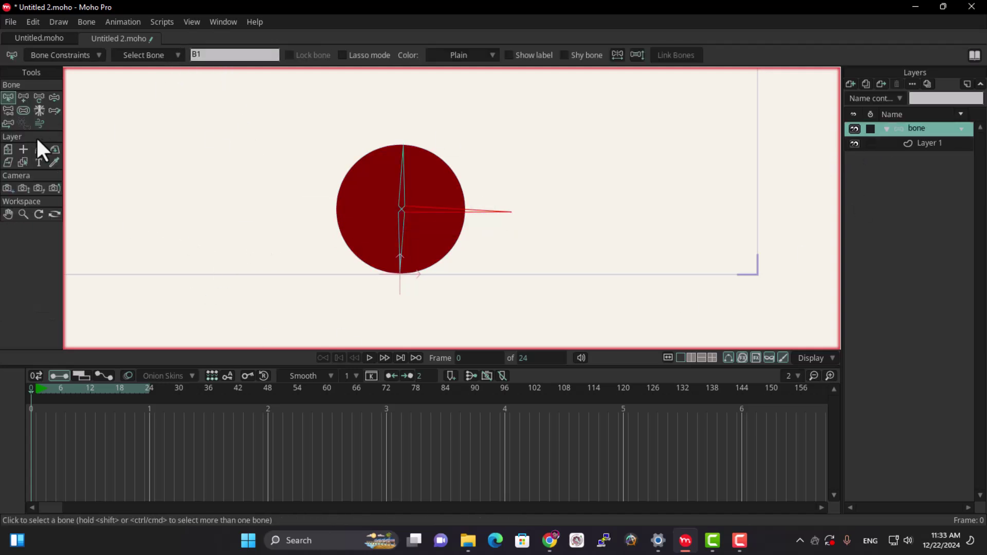
pyautogui.click(54, 97)
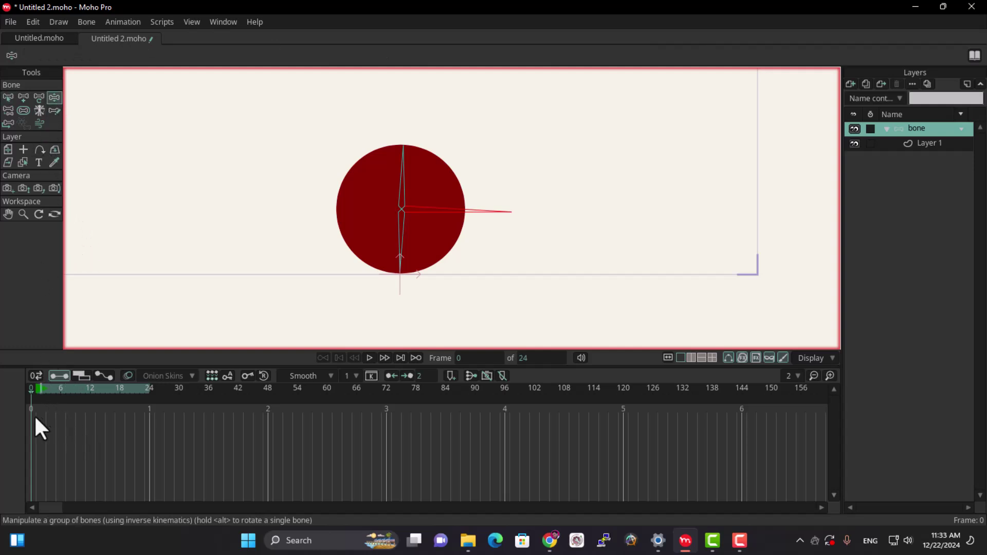
pyautogui.click(36, 391)
pyautogui.click(23, 98)
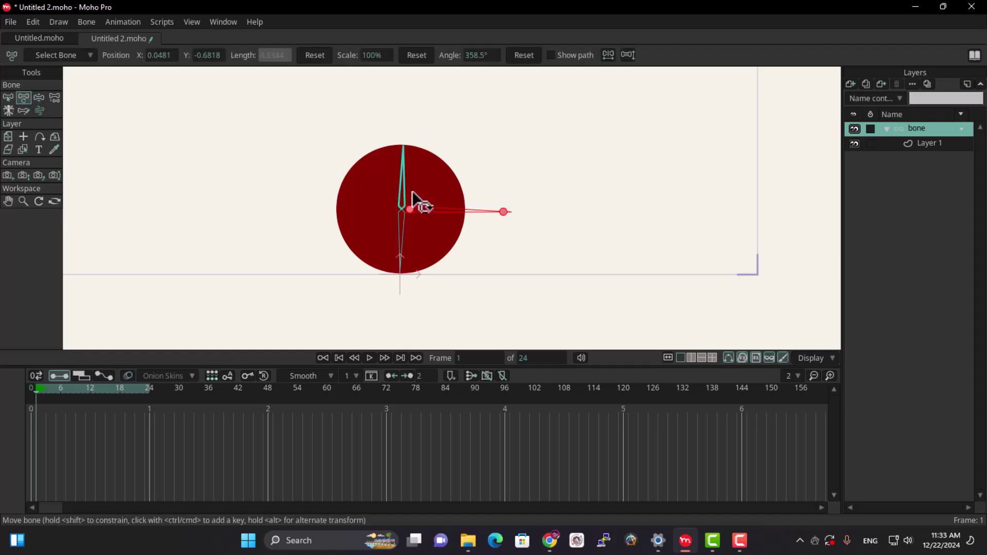
pyautogui.moveTo(411, 167); pyautogui.dragTo(382, 269)
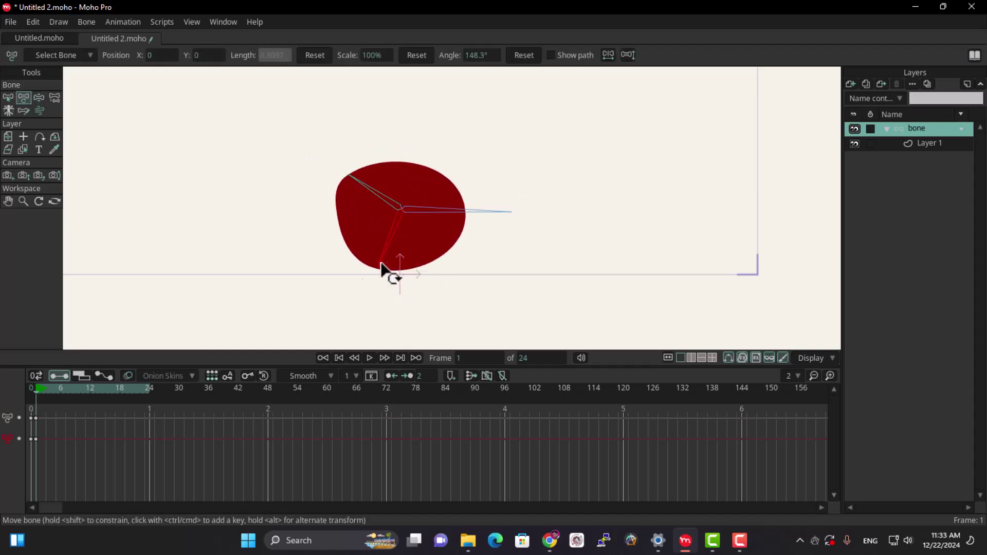
pyautogui.click(33, 390)
pyautogui.moveTo(35, 459); pyautogui.dragTo(38, 456)
pyautogui.press('Delete')
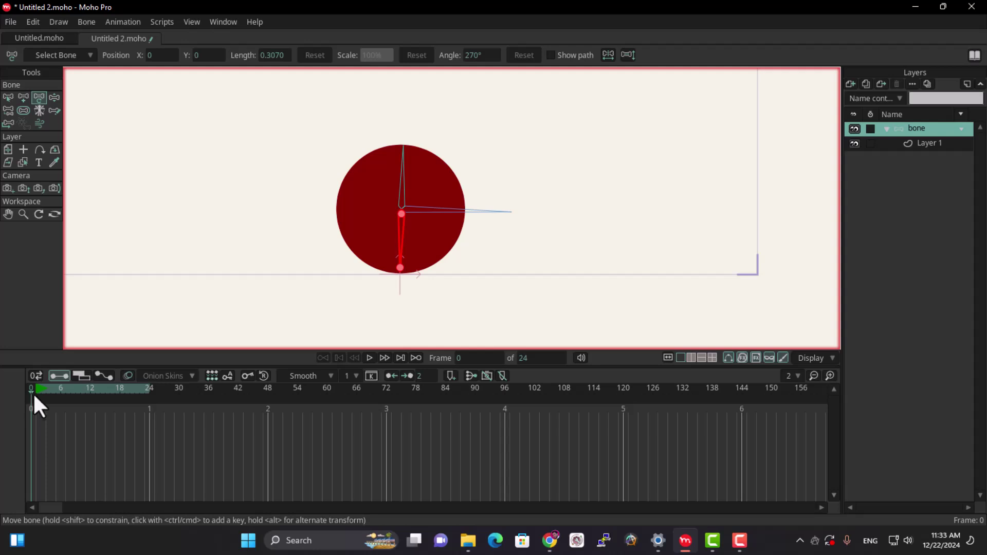
# Step: Start the squash pose at frame 1: scale the upper bone to about 62%, lengthen the horizontal bone and shorten the lower bone
pyautogui.scroll(-2, 514, 265)
pyautogui.scroll(-1, 484, 274)
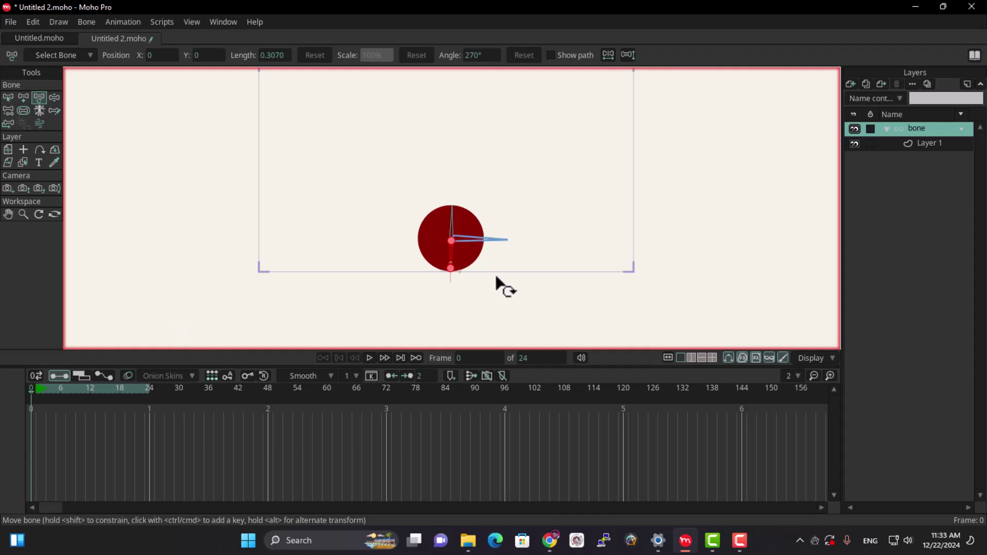
pyautogui.moveTo(500, 276); pyautogui.dragTo(409, 233)
pyautogui.moveTo(105, 311); pyautogui.dragTo(103, 289)
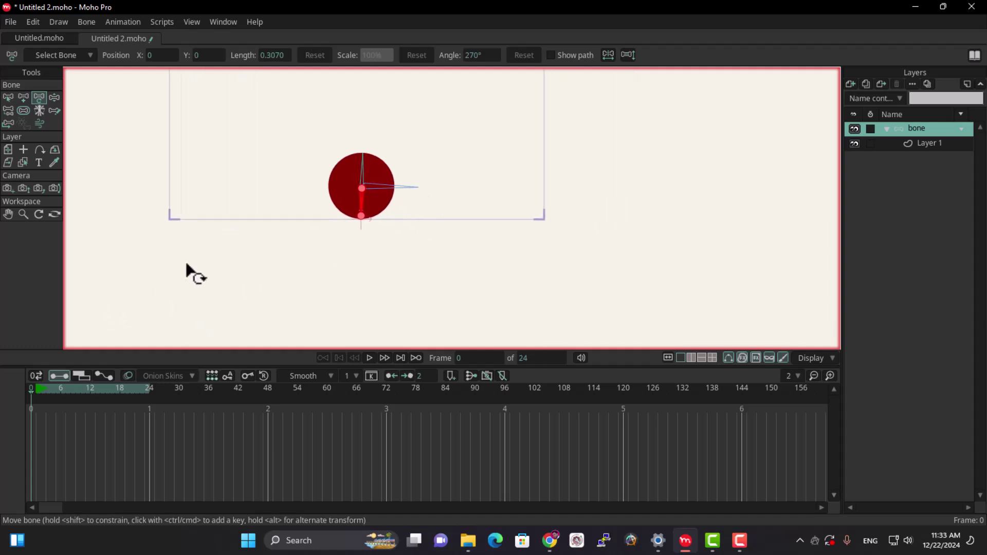
pyautogui.click(34, 391)
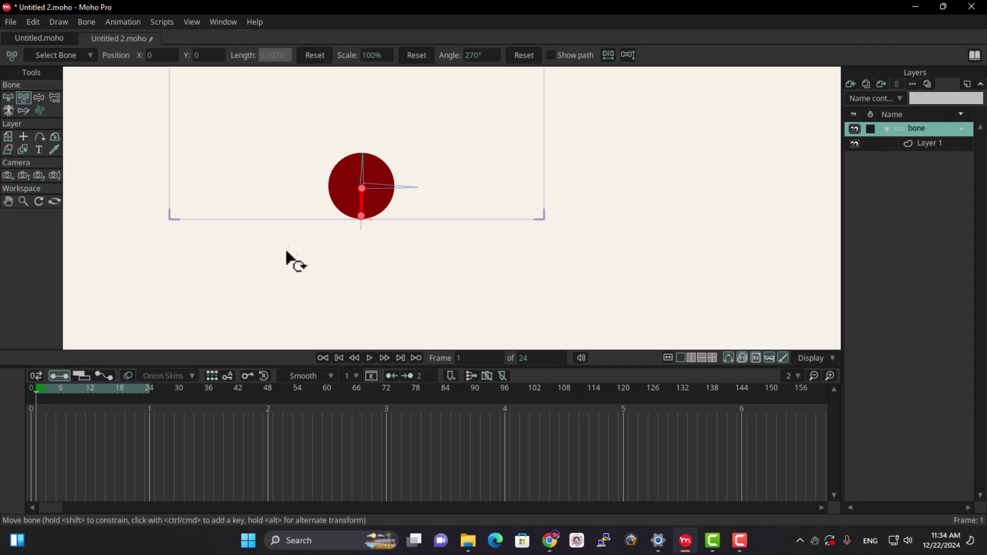
pyautogui.scroll(4, 370, 171)
pyautogui.moveTo(372, 145); pyautogui.dragTo(359, 180)
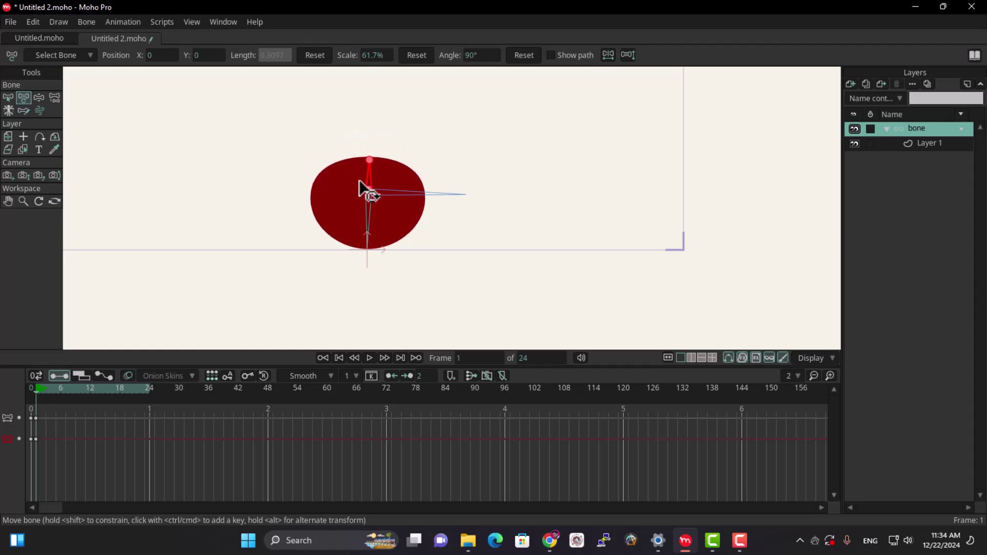
pyautogui.moveTo(464, 195); pyautogui.dragTo(507, 196)
pyautogui.click(368, 246)
pyautogui.moveTo(369, 249)
pyautogui.mouseDown()
pyautogui.moveTo(375, 232)
pyautogui.moveTo(359, 231)
pyautogui.moveTo(360, 222)
pyautogui.moveTo(384, 200)
pyautogui.moveTo(388, 253)
pyautogui.mouseUp()
# Step: Flatten the ball onto the ground line at frame 1, scaling the horizontal bone to about 203% and the lower bone to about 44%
pyautogui.click(382, 195)
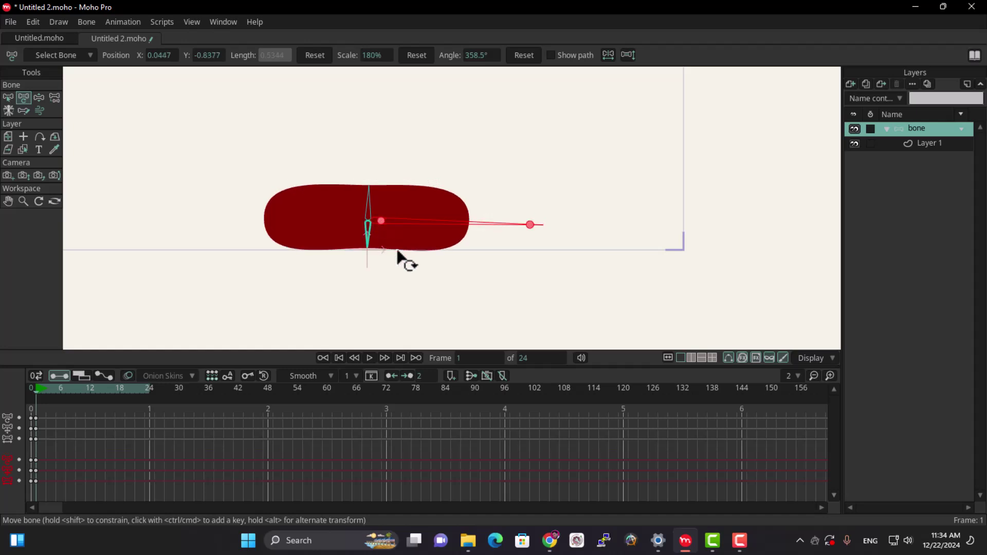
pyautogui.moveTo(529, 234); pyautogui.dragTo(539, 225)
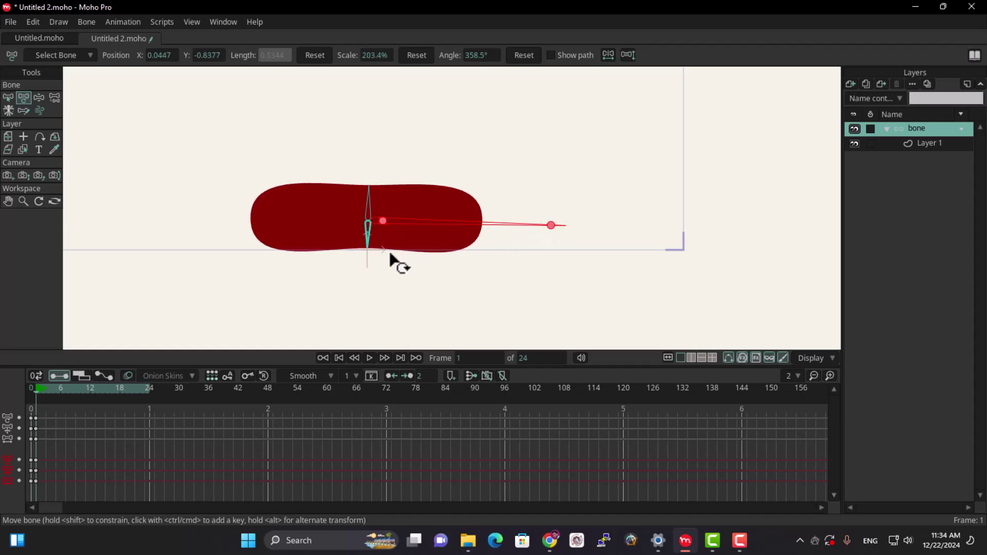
pyautogui.click(369, 243)
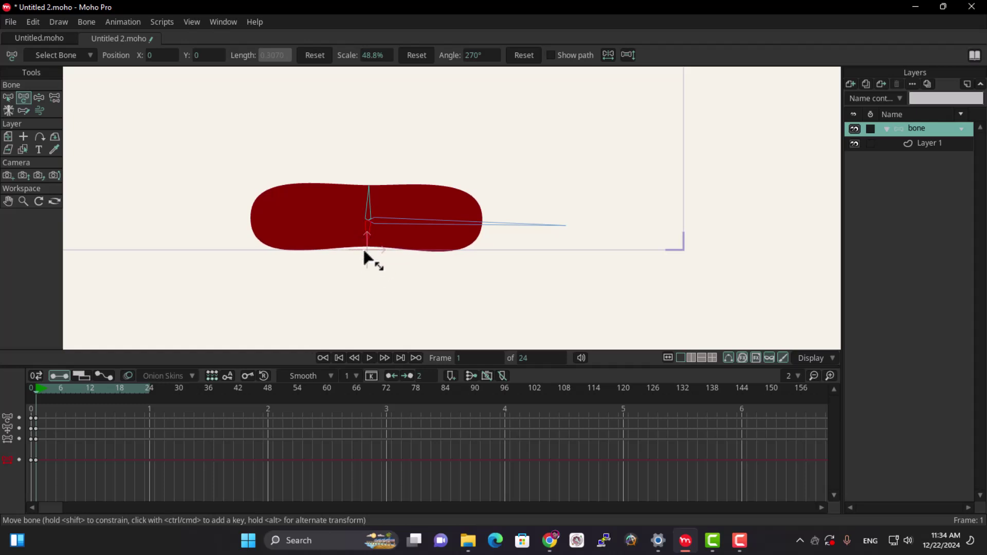
pyautogui.moveTo(364, 252); pyautogui.dragTo(371, 175)
# Step: Copy the squash pose keyframes from frame 1 to frame 24
pyautogui.scroll(-3, 371, 175)
pyautogui.scroll(2, 371, 174)
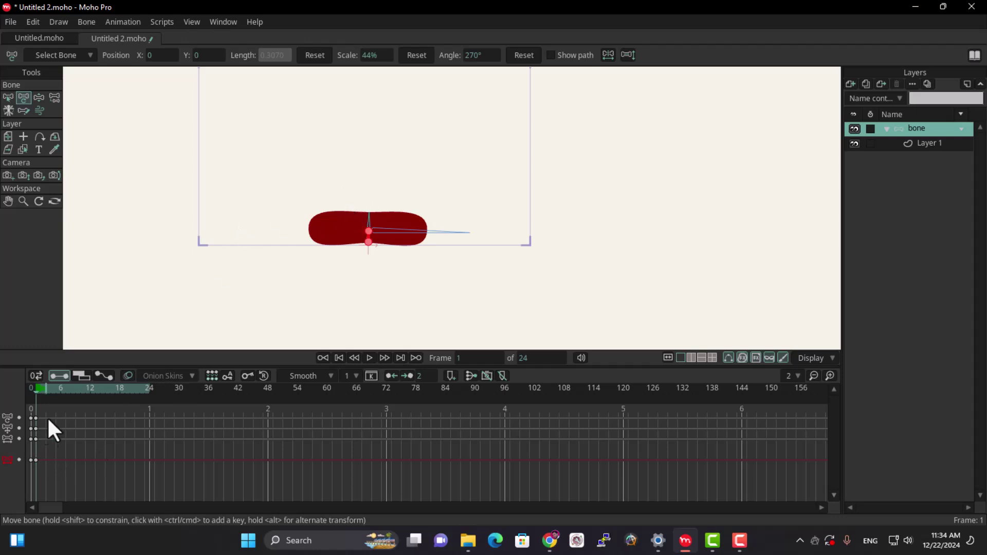
pyautogui.moveTo(35, 471); pyautogui.dragTo(35, 471)
pyautogui.click(148, 387)
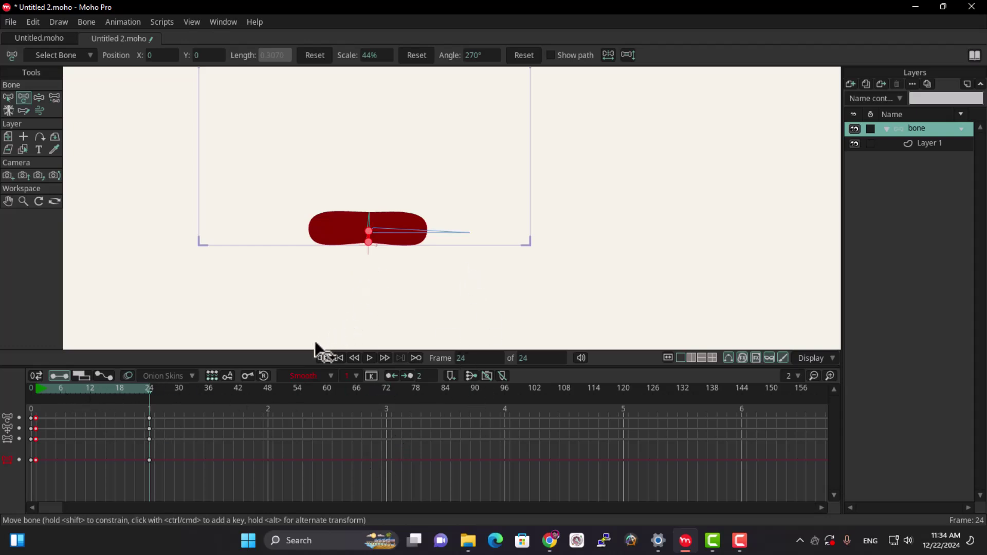
# Step: Raise the ball to the upper part of the frame at frame 12 by moving the horizontal bone straight up
pyautogui.click(89, 392)
pyautogui.moveTo(431, 105); pyautogui.dragTo(444, 183)
pyautogui.moveTo(388, 311); pyautogui.dragTo(394, 267)
pyautogui.hotkey('ctrl', 'z')
pyautogui.moveTo(402, 309); pyautogui.dragTo(397, 238)
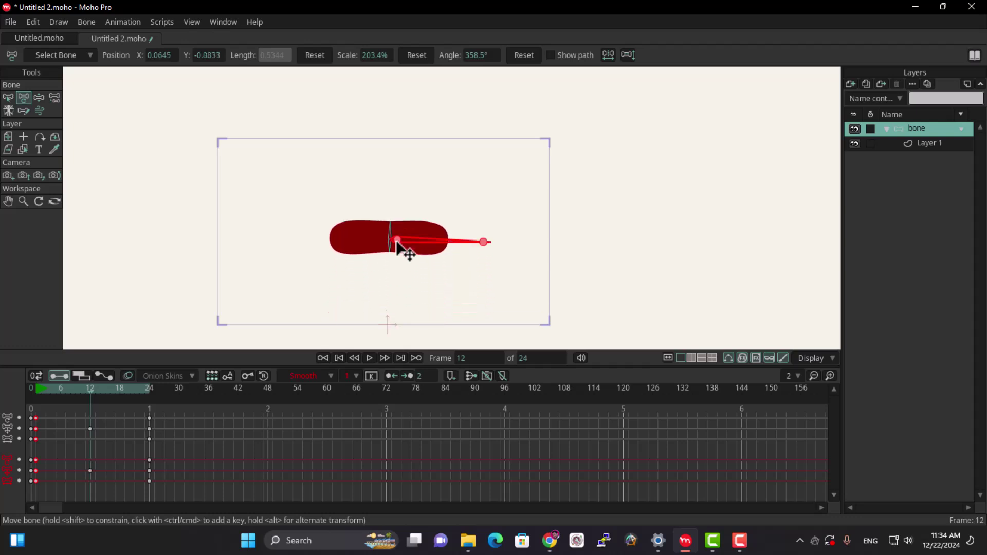
pyautogui.hotkey('ctrl', 'z')
pyautogui.moveTo(400, 309); pyautogui.dragTo(399, 203)
# Step: Restore the round shape at frame 12: shorten the horizontal bone, scale the upper bone to about 119% and the lower bone to 100%
pyautogui.moveTo(482, 204); pyautogui.dragTo(405, 249)
pyautogui.click(388, 216)
pyautogui.scroll(2, 389, 220)
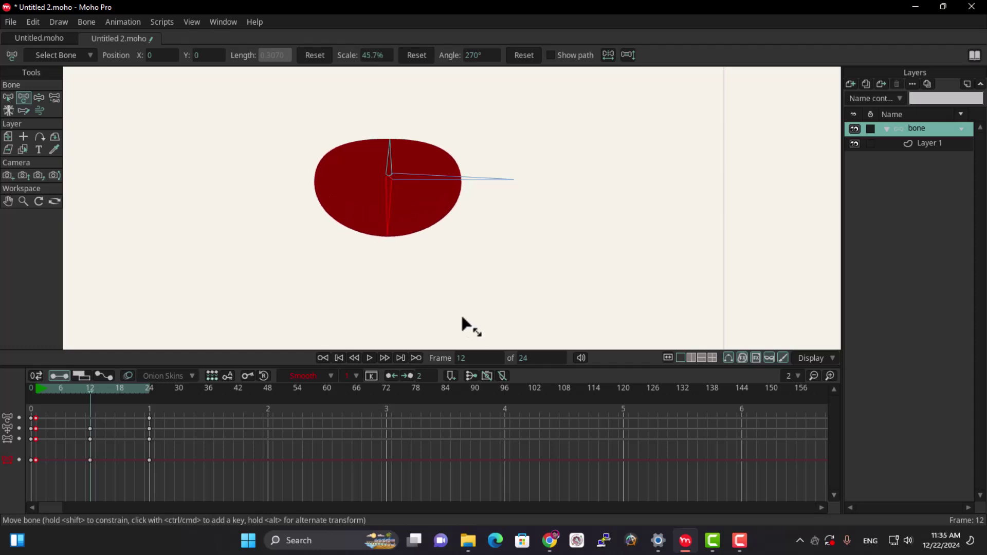
pyautogui.moveTo(392, 149); pyautogui.dragTo(395, 150)
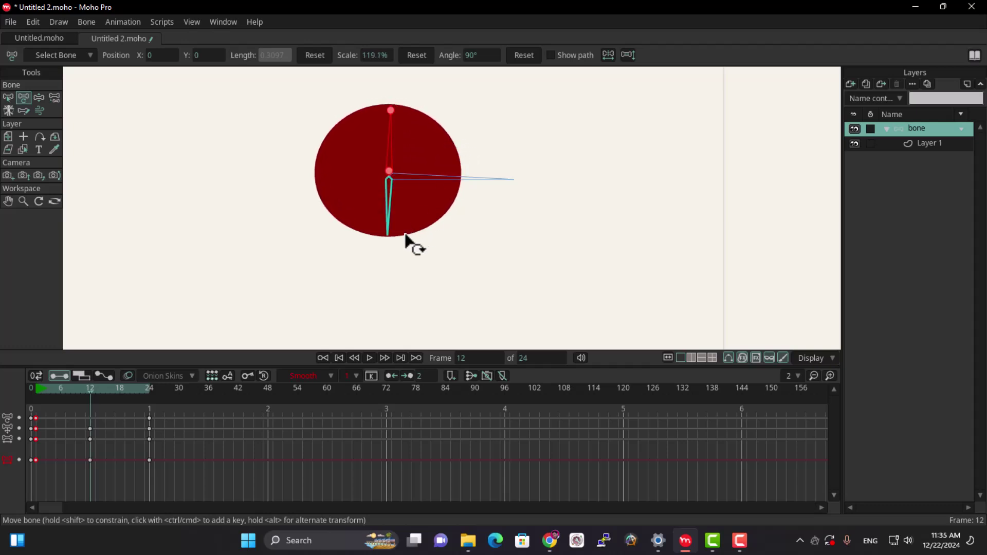
pyautogui.moveTo(391, 242); pyautogui.dragTo(391, 236)
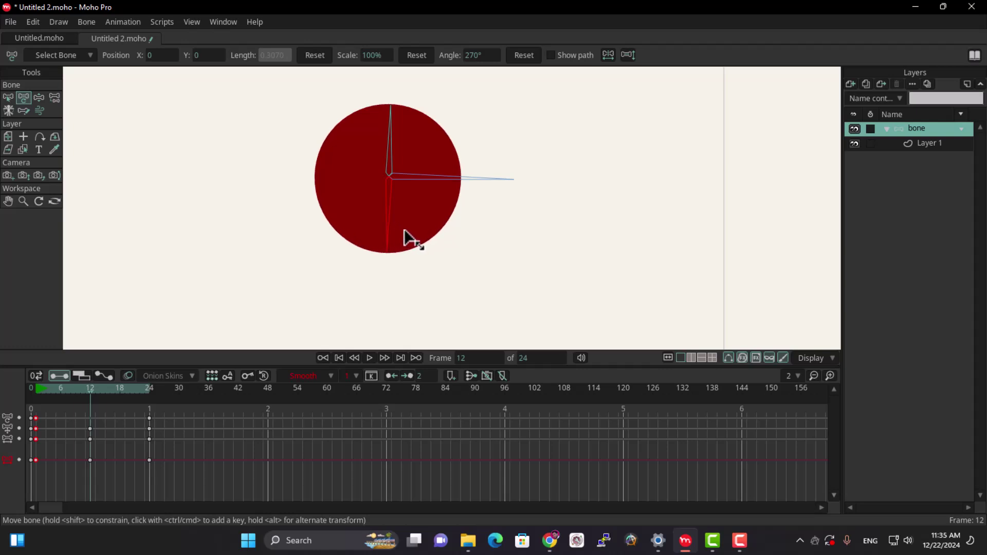
pyautogui.click(419, 178)
pyautogui.moveTo(534, 195); pyautogui.dragTo(513, 183)
# Step: Stretch the ball vertically at frame 9: shorten the horizontal bone, scale the upper bone to about 162% and the lower to about 154%
pyautogui.moveTo(42, 392); pyautogui.dragTo(75, 391)
pyautogui.moveTo(522, 211); pyautogui.dragTo(470, 210)
pyautogui.click(392, 282)
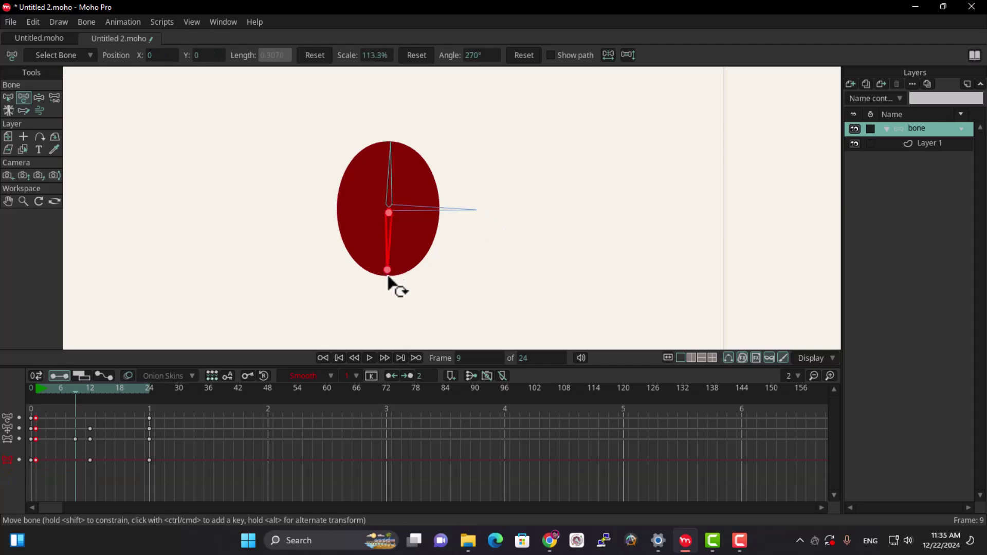
pyautogui.moveTo(389, 289)
pyautogui.mouseDown()
pyautogui.moveTo(398, 353)
pyautogui.moveTo(390, 510)
pyautogui.moveTo(390, 288)
pyautogui.mouseUp()
pyautogui.moveTo(391, 146); pyautogui.dragTo(426, 140)
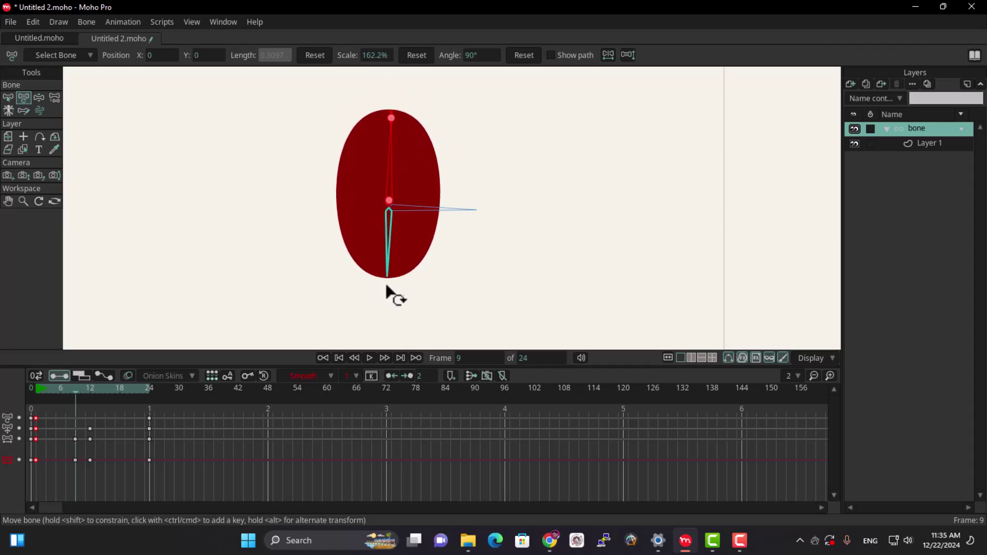
pyautogui.moveTo(392, 293)
pyautogui.mouseDown()
pyautogui.moveTo(403, 280)
pyautogui.moveTo(386, 292)
pyautogui.mouseUp()
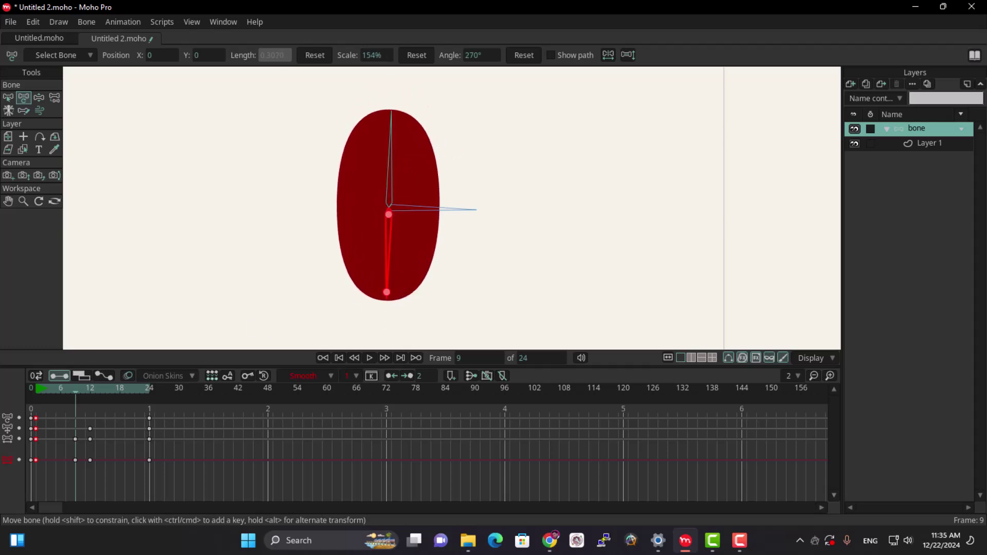
# Step: Copy the stretch pose keyframes from frame 9 to frame 15 and play the animation
pyautogui.click(105, 387)
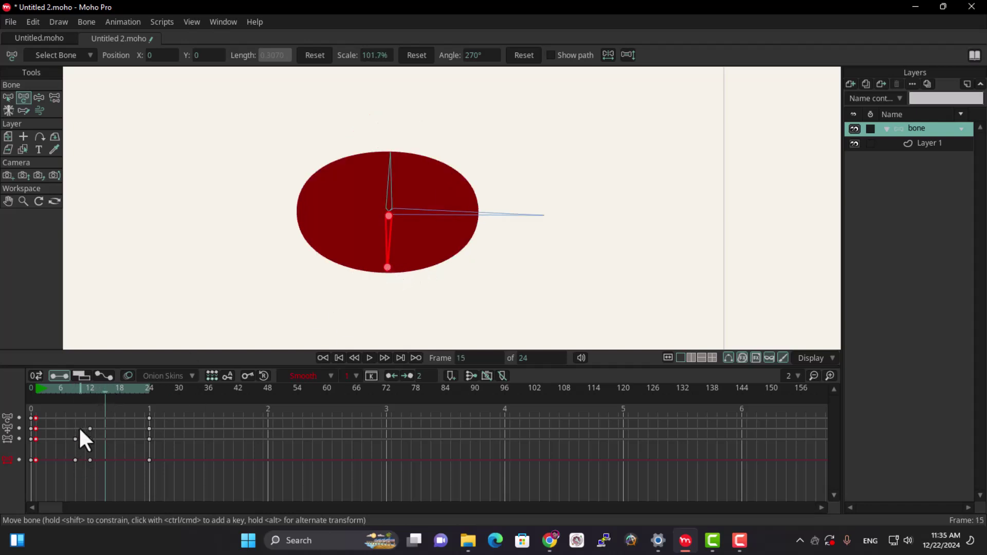
pyautogui.hotkey('ctrl', 'v')
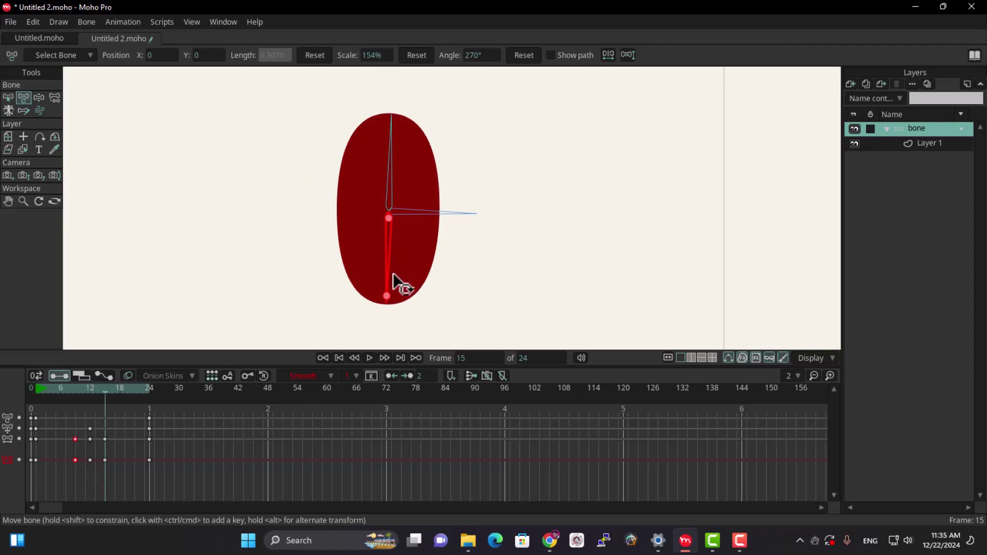
pyautogui.press('space')
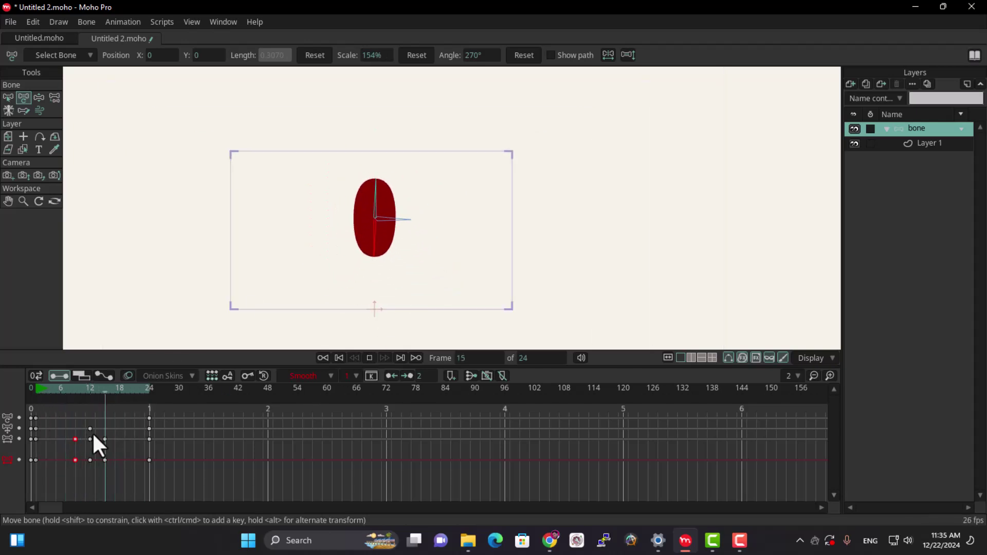
# Step: Stop playback, delete all the bone keyframes from the timeline and return to frame 0
pyautogui.press('space')
pyautogui.moveTo(174, 412); pyautogui.dragTo(47, 488)
pyautogui.press('Delete')
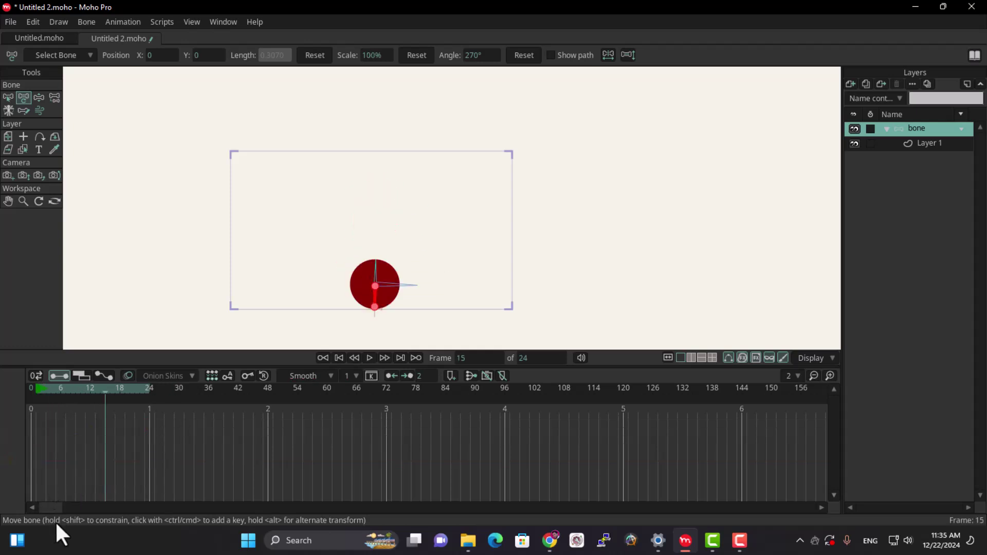
pyautogui.click(31, 392)
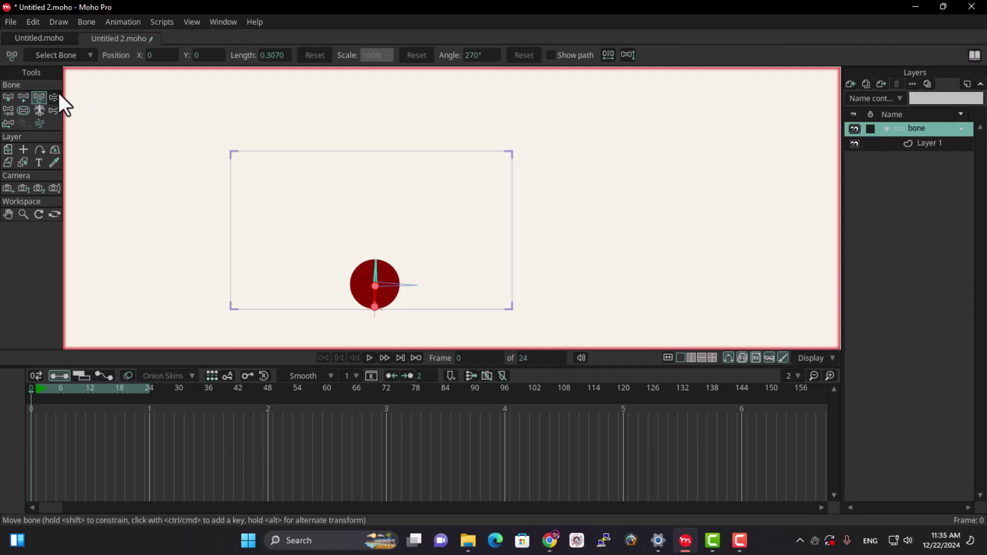
pyautogui.click(224, 22)
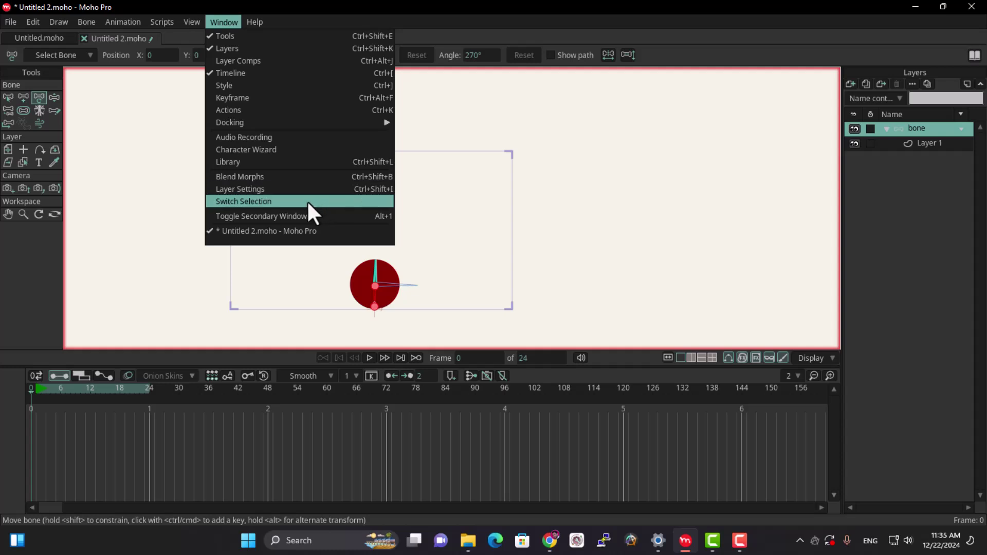
pyautogui.click(60, 21)
pyautogui.click(87, 22)
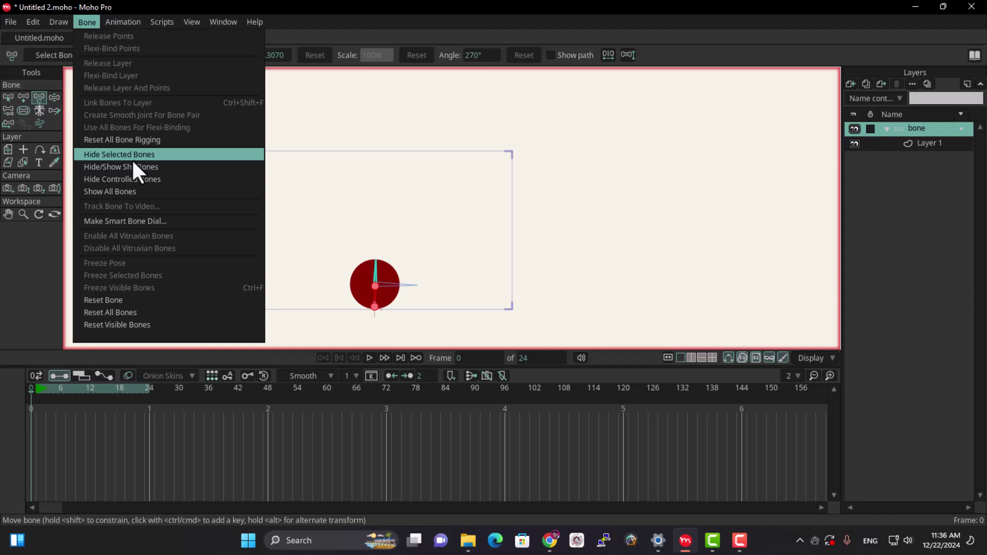
pyautogui.click(154, 221)
pyautogui.moveTo(482, 212); pyautogui.dragTo(612, 130)
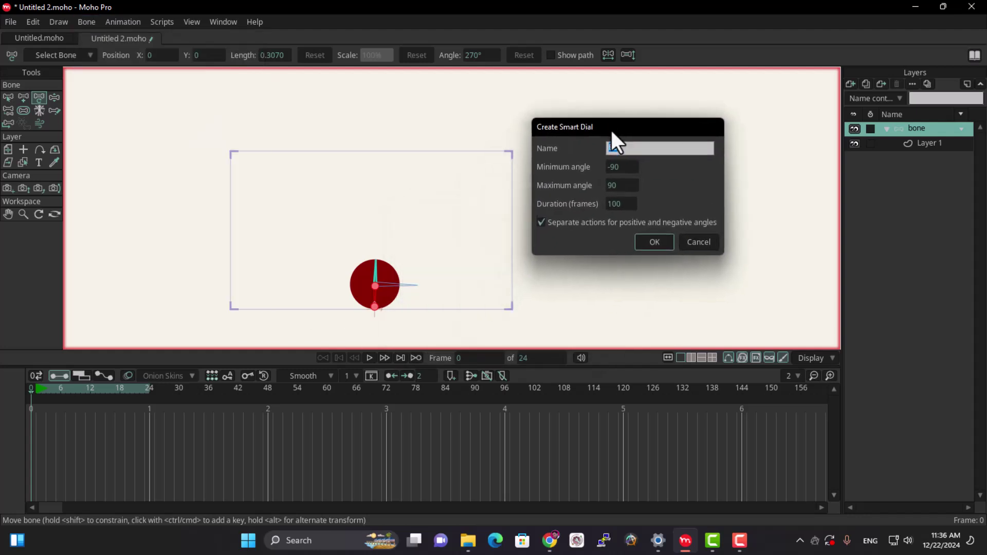
pyautogui.click(711, 245)
# Step: Add a separate vertical bone beside the ball, unparented from the existing bones, and name it smart
pyautogui.click(17, 96)
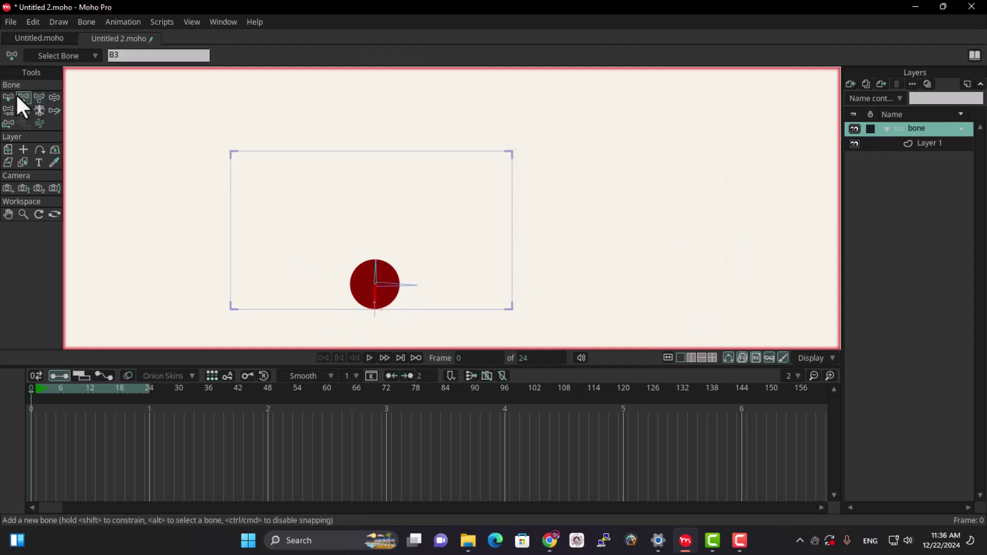
pyautogui.press('z')
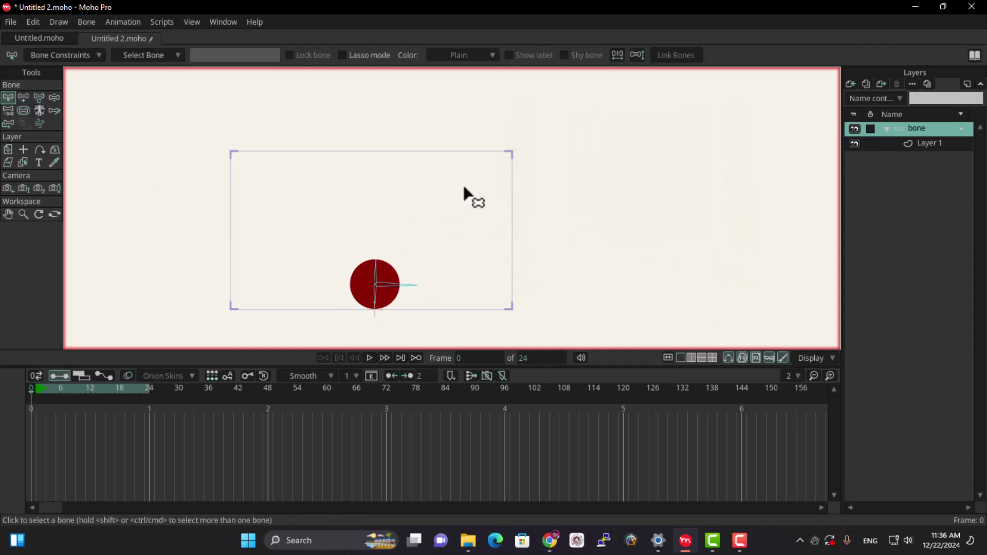
pyautogui.click(23, 97)
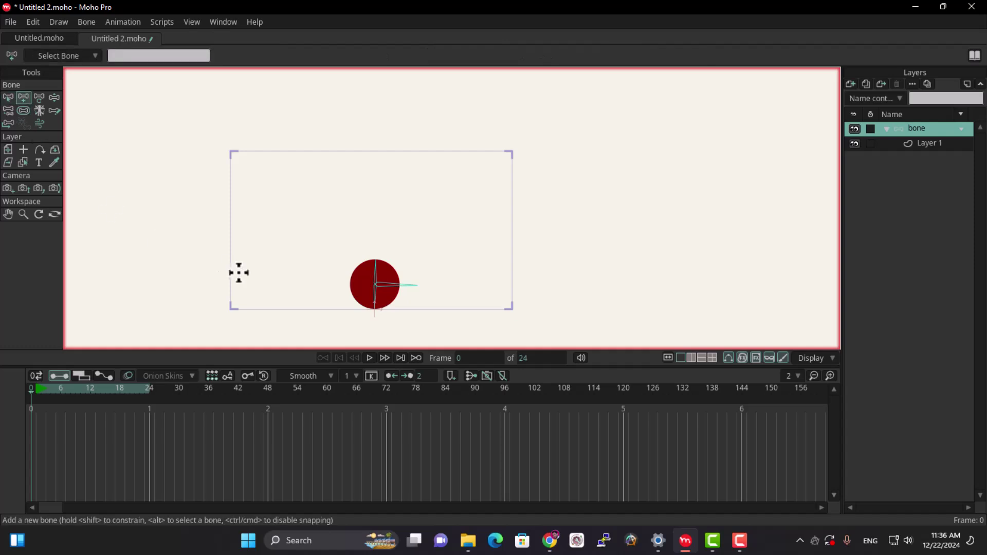
pyautogui.moveTo(271, 269); pyautogui.dragTo(271, 232)
pyautogui.click(106, 56)
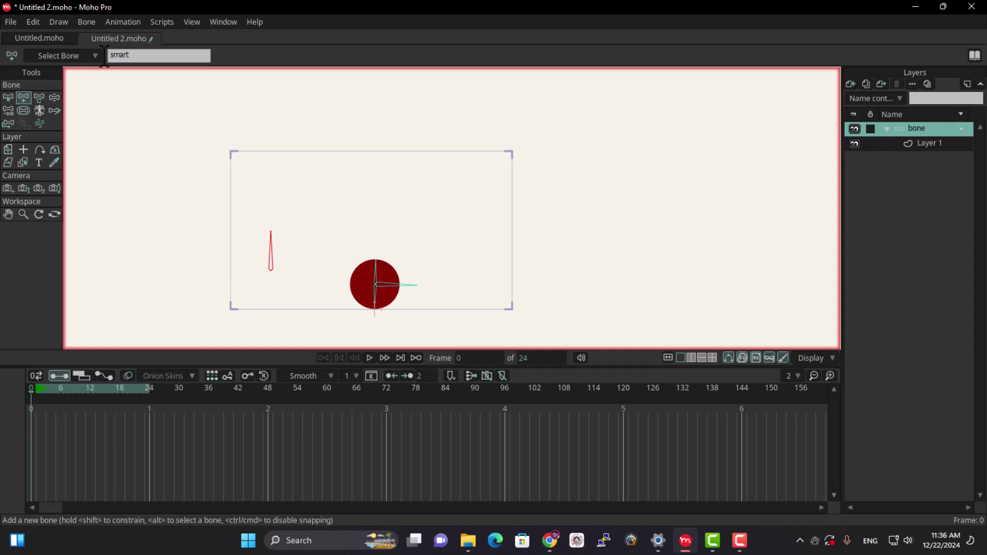
pyautogui.press('Return')
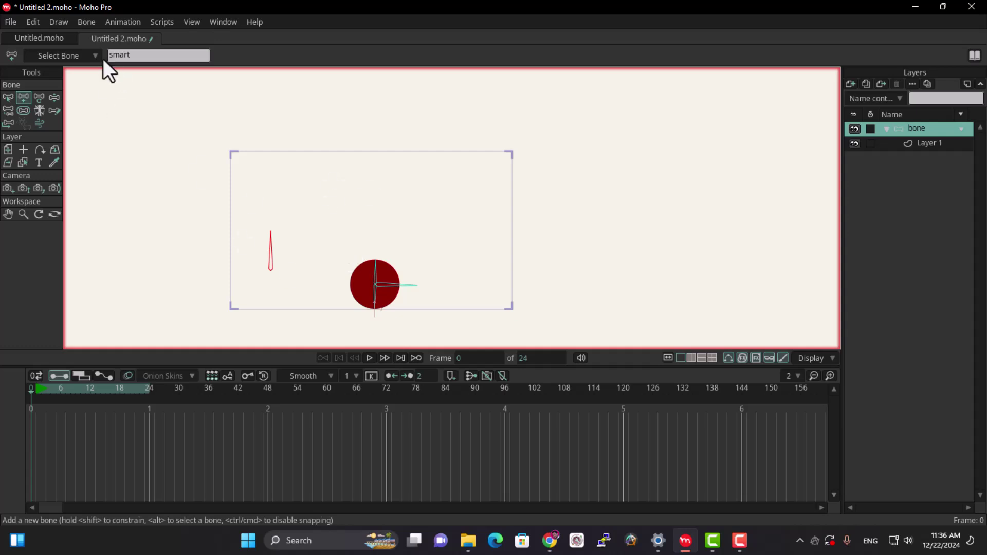
# Step: Create a smart bone dial from the smart bone with a 24-frame duration and no separate actions for positive and negative angles
pyautogui.click(89, 21)
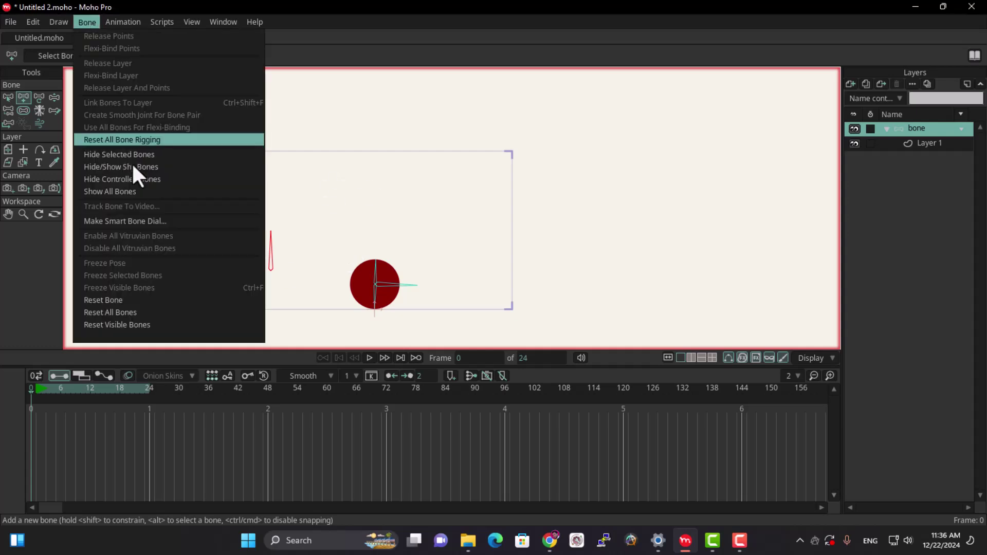
pyautogui.click(159, 220)
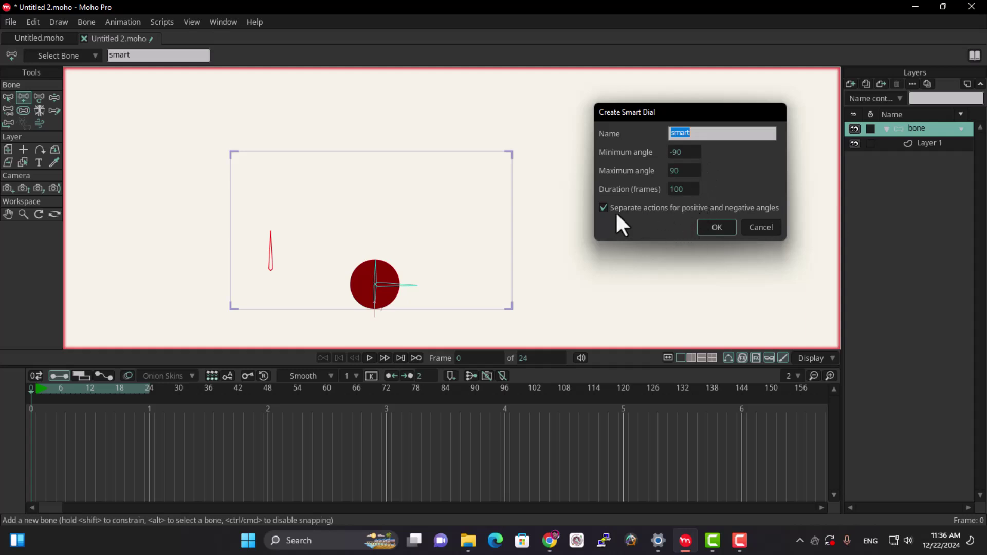
pyautogui.doubleClick(680, 188)
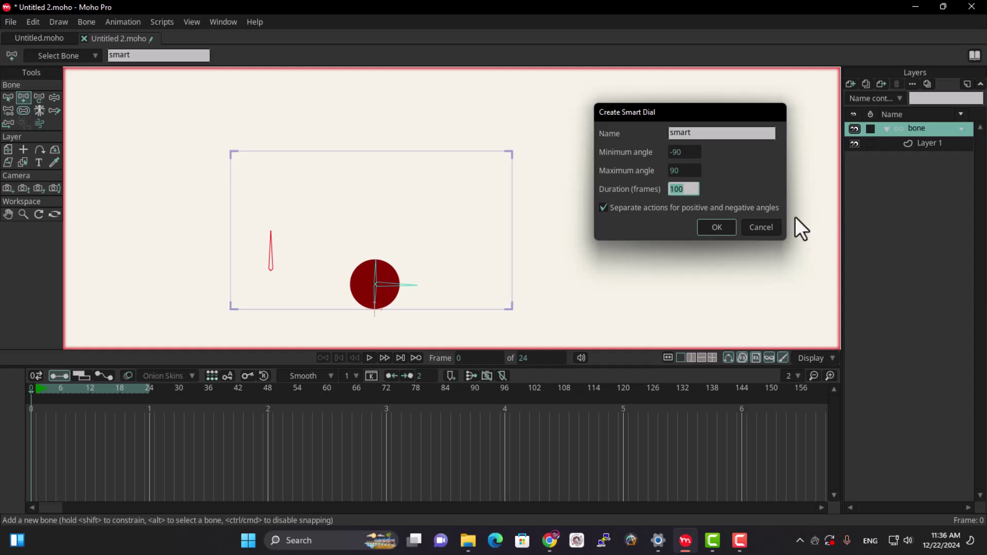
pyautogui.write('24')
pyautogui.click(624, 208)
pyautogui.click(717, 227)
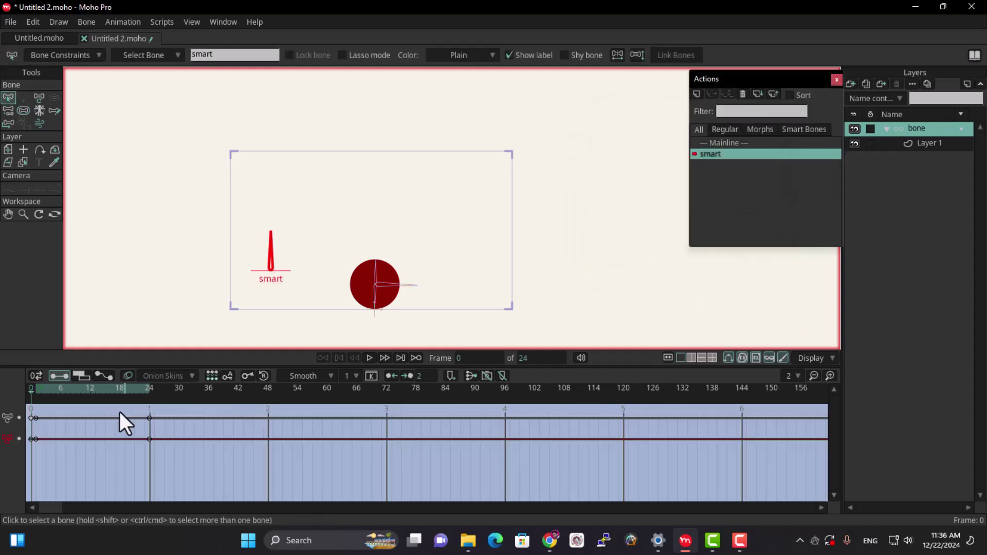
# Step: Widen the ball at frame 1 of the smart action by scaling the horizontal bone to about 213%
pyautogui.click(38, 389)
pyautogui.click(37, 391)
pyautogui.moveTo(37, 391)
pyautogui.mouseDown()
pyautogui.moveTo(148, 418)
pyautogui.moveTo(37, 395)
pyautogui.mouseUp()
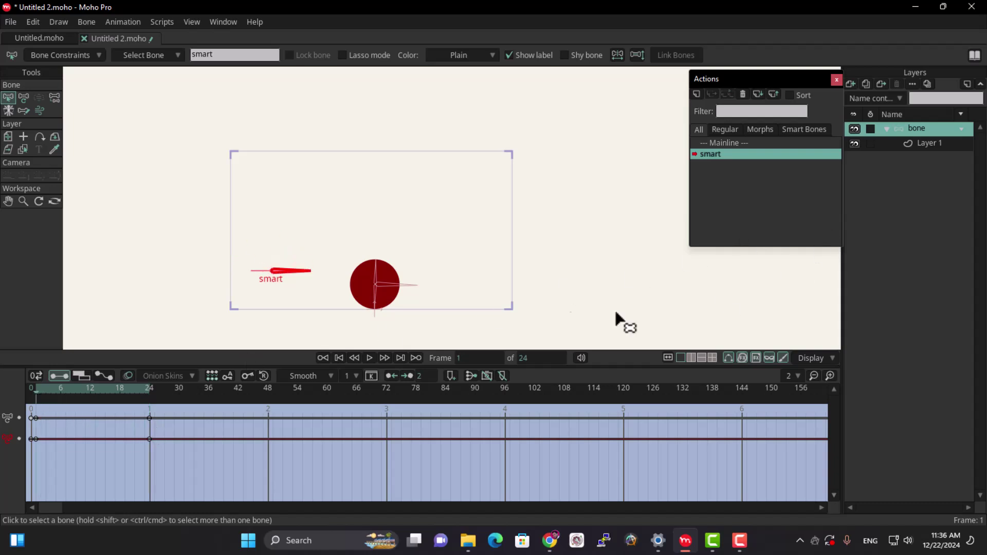
pyautogui.scroll(2, 387, 309)
pyautogui.scroll(1, 315, 270)
pyautogui.moveTo(349, 261); pyautogui.dragTo(353, 201)
pyautogui.click(24, 98)
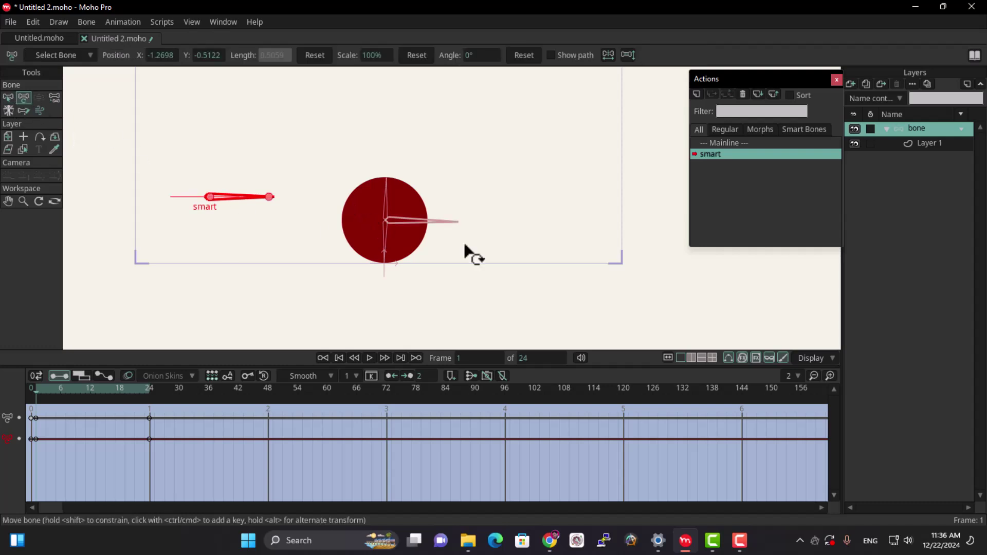
pyautogui.click(453, 221)
pyautogui.moveTo(453, 224); pyautogui.dragTo(522, 218)
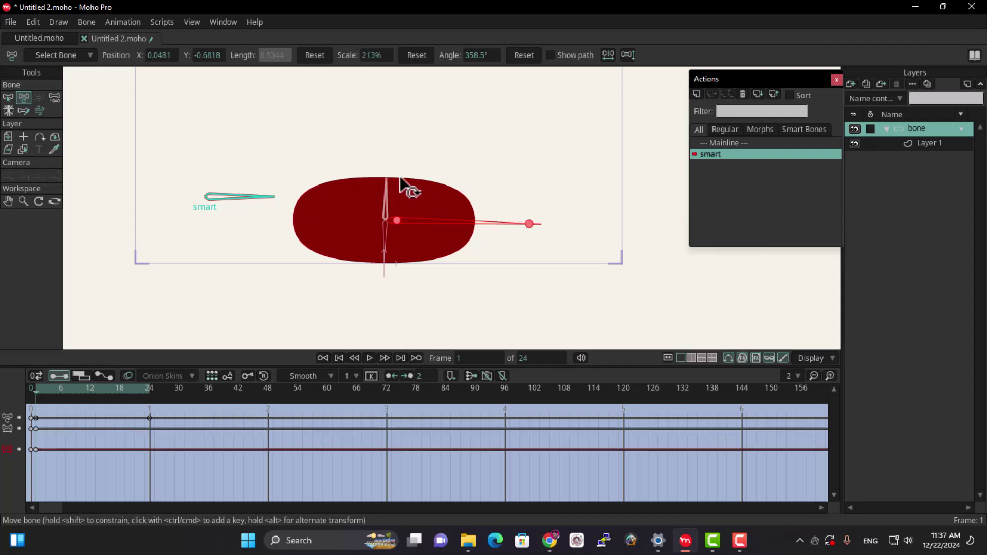
# Step: Flatten the ball at frame 1 by scaling the upper bone to about 38% and shortening the lower bone
pyautogui.click(386, 189)
pyautogui.moveTo(392, 199); pyautogui.dragTo(314, 154)
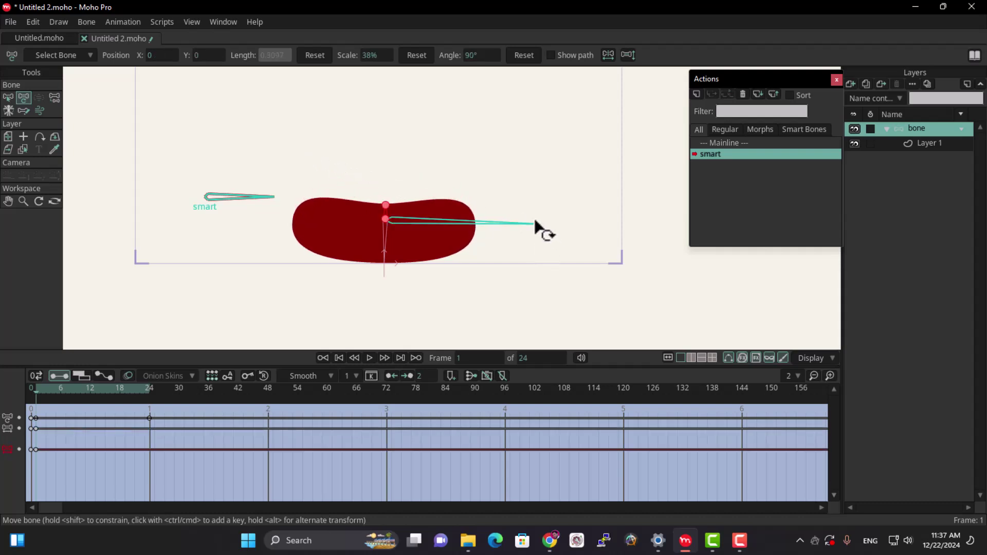
pyautogui.moveTo(375, 268); pyautogui.dragTo(329, 261)
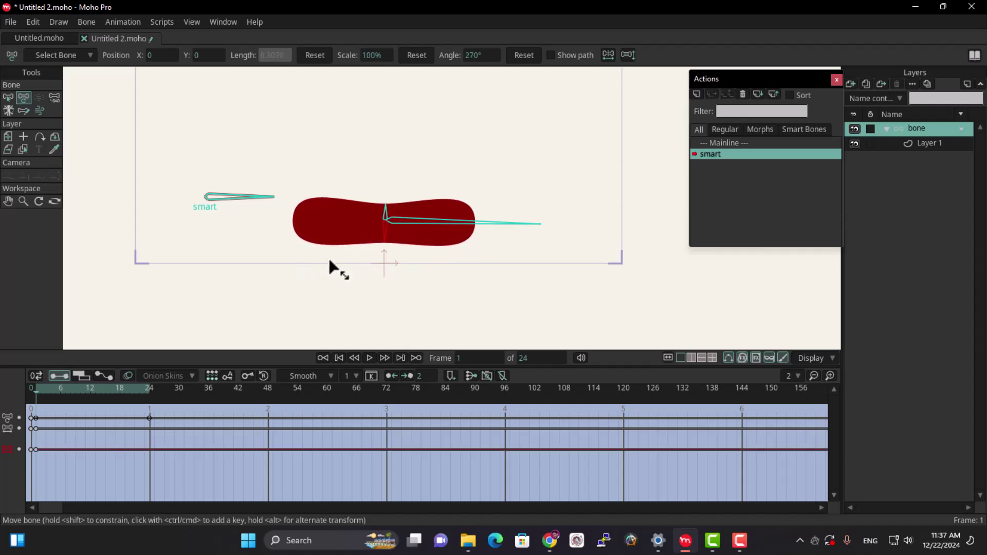
pyautogui.click(304, 225)
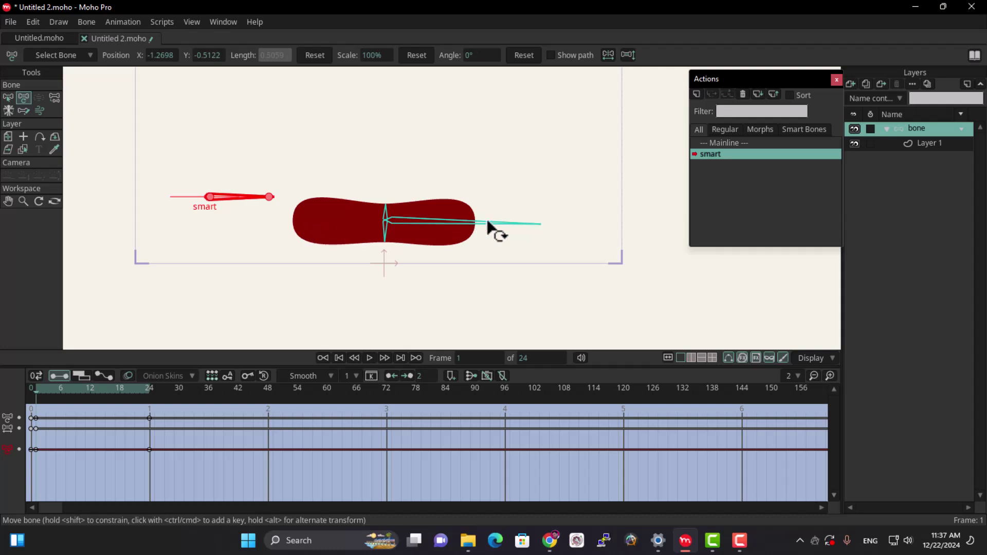
# Step: Copy the squash pose keyframes from frame 1 of the smart action to frame 24
pyautogui.click(540, 223)
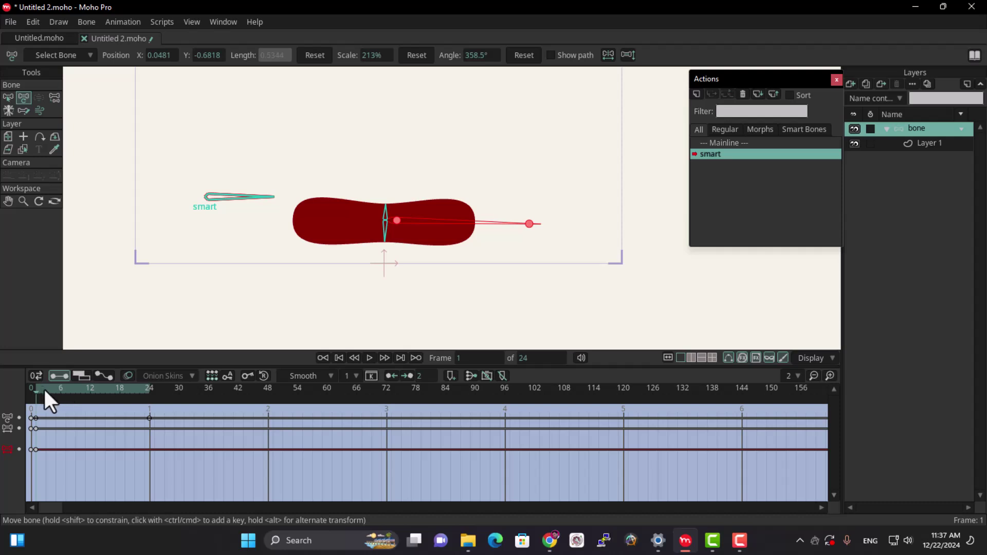
pyautogui.moveTo(47, 389); pyautogui.dragTo(92, 387)
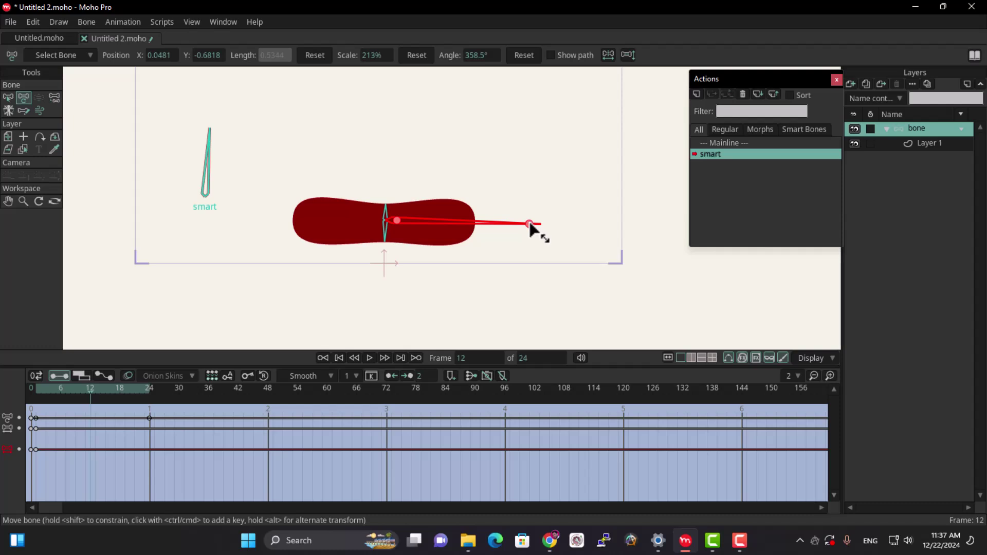
pyautogui.click(40, 387)
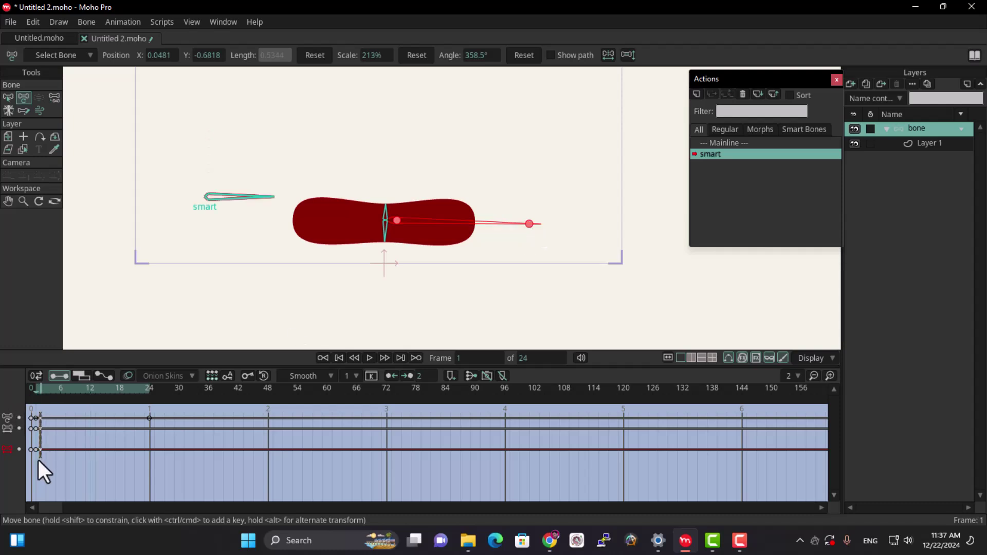
pyautogui.moveTo(35, 467); pyautogui.dragTo(43, 414)
pyautogui.click(148, 390)
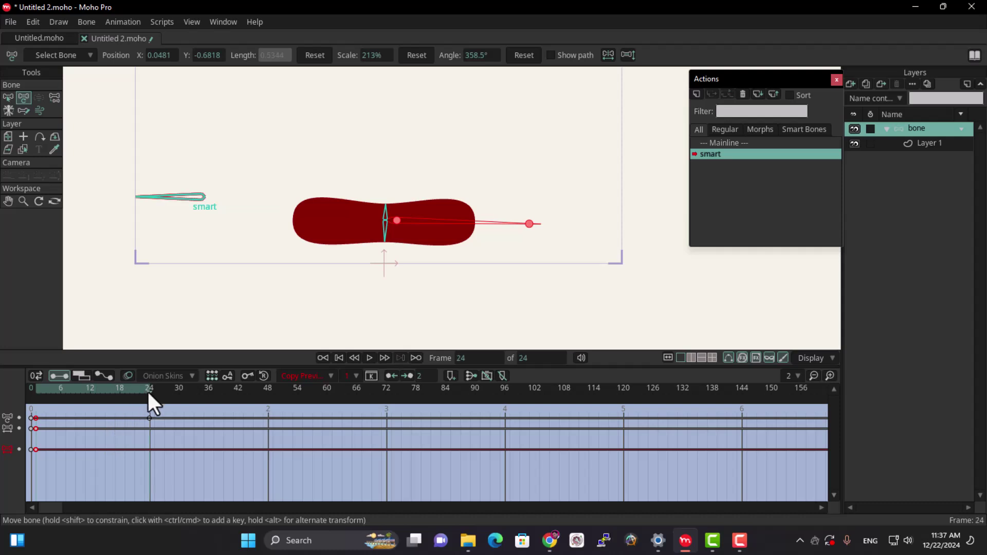
pyautogui.hotkey('ctrl', 'v')
# Step: Restore the round shape at frame 12: scale the horizontal bone to about 107%, lengthen the upper bone and scale the lower to about 101%
pyautogui.click(89, 390)
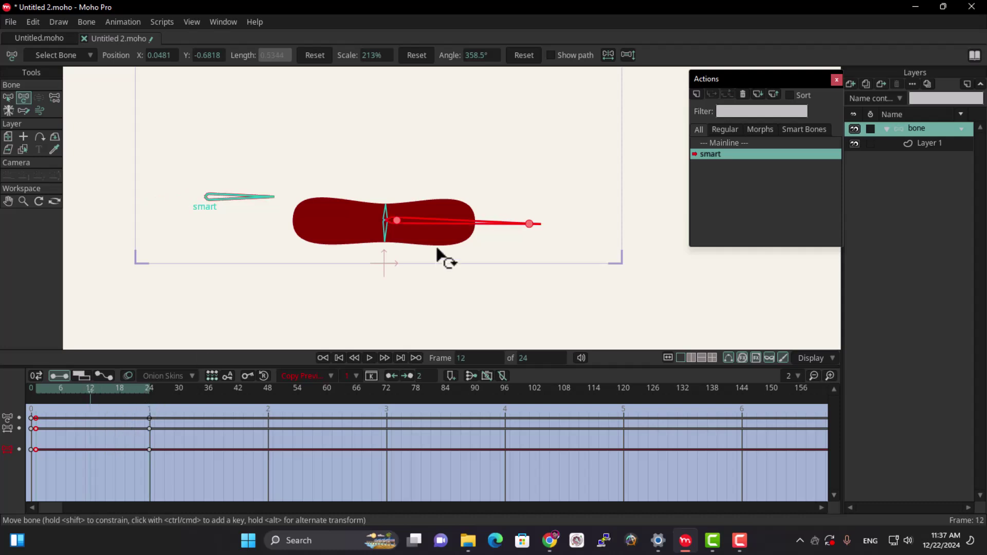
pyautogui.moveTo(530, 223); pyautogui.dragTo(440, 226)
pyautogui.click(381, 211)
pyautogui.moveTo(390, 225); pyautogui.dragTo(461, 223)
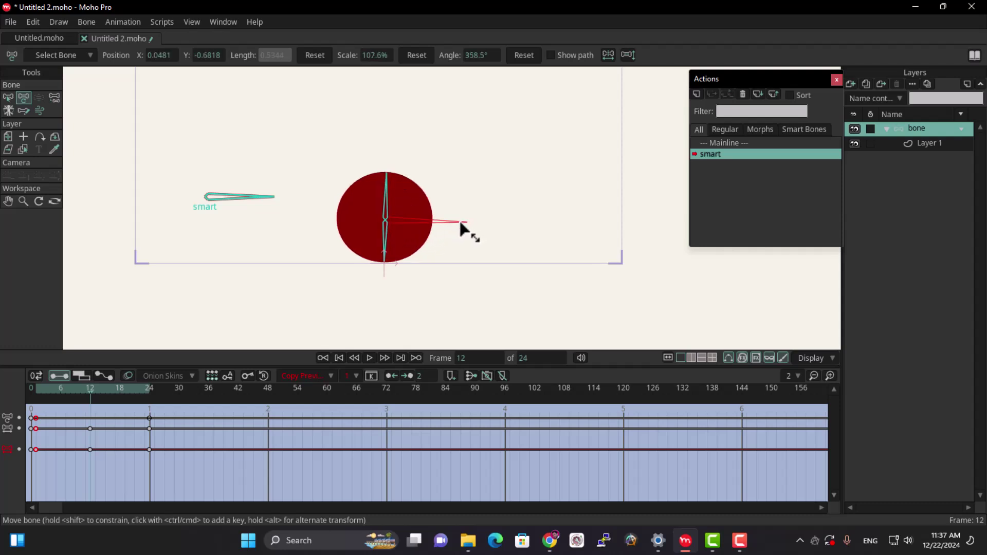
pyautogui.click(387, 268)
pyautogui.moveTo(386, 256); pyautogui.dragTo(389, 262)
pyautogui.moveTo(40, 389); pyautogui.dragTo(91, 389)
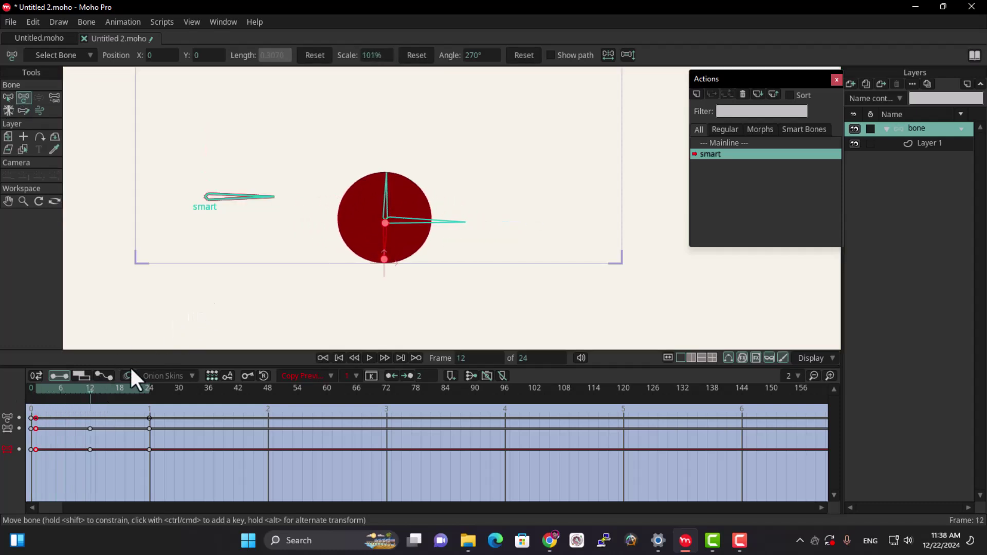
# Step: Rotate the smart bone upright to about 88.6° at frame 12, and horizontally away from the ball at frame 24
pyautogui.click(267, 195)
pyautogui.moveTo(273, 202); pyautogui.dragTo(191, 104)
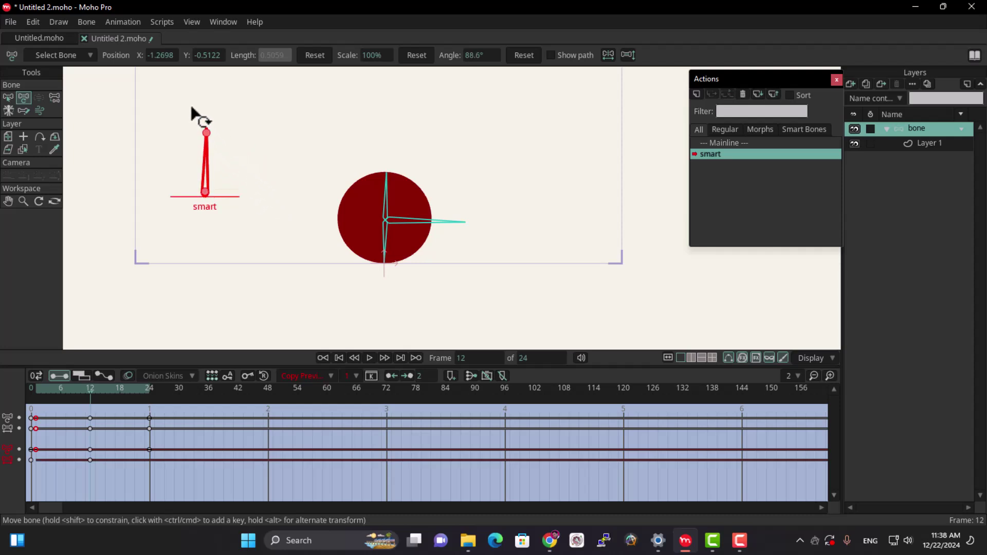
pyautogui.click(149, 388)
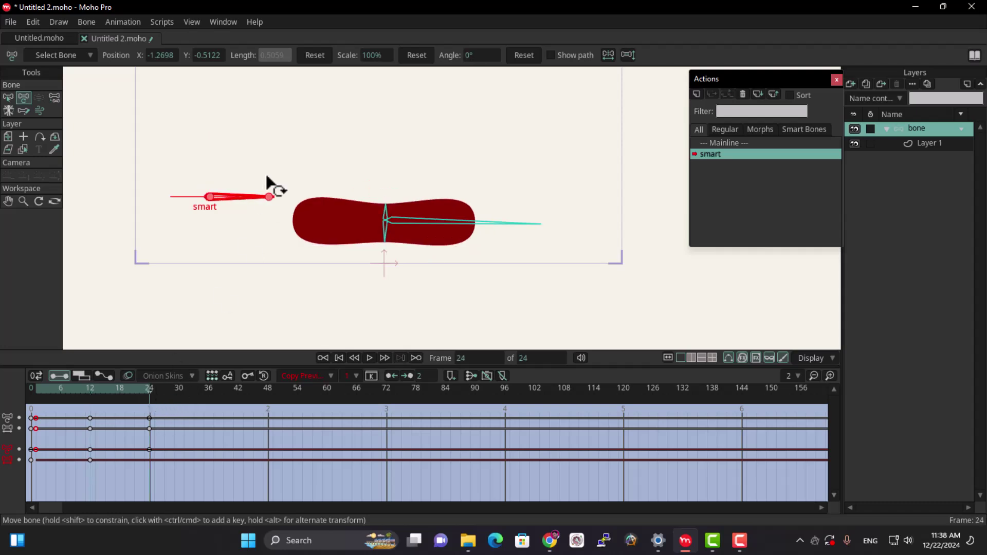
pyautogui.moveTo(268, 198); pyautogui.dragTo(77, 198)
pyautogui.moveTo(51, 396); pyautogui.dragTo(11, 391)
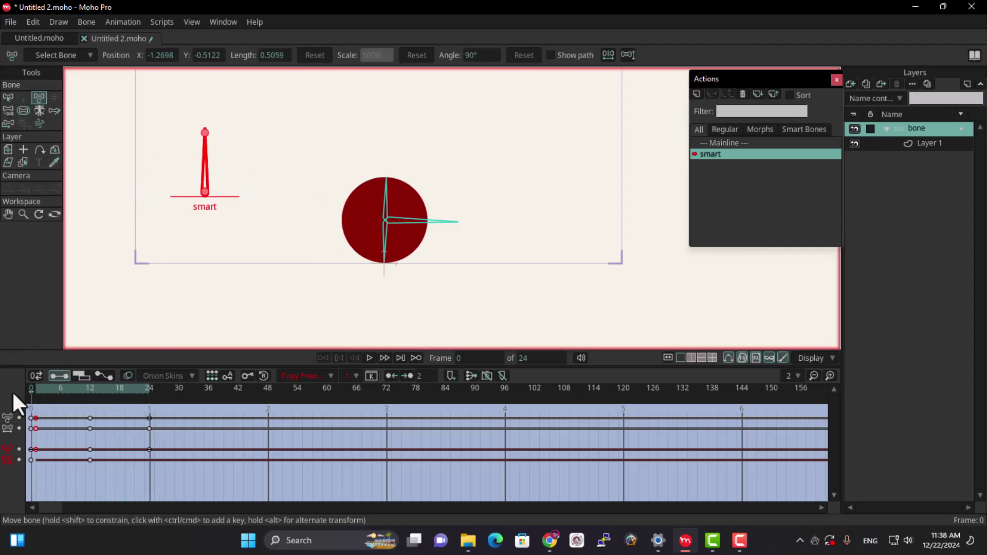
# Step: Switch to the Mainline, test the smart bone by rotating it to 180°, and delete the resulting keyframes at frame 1
pyautogui.click(743, 143)
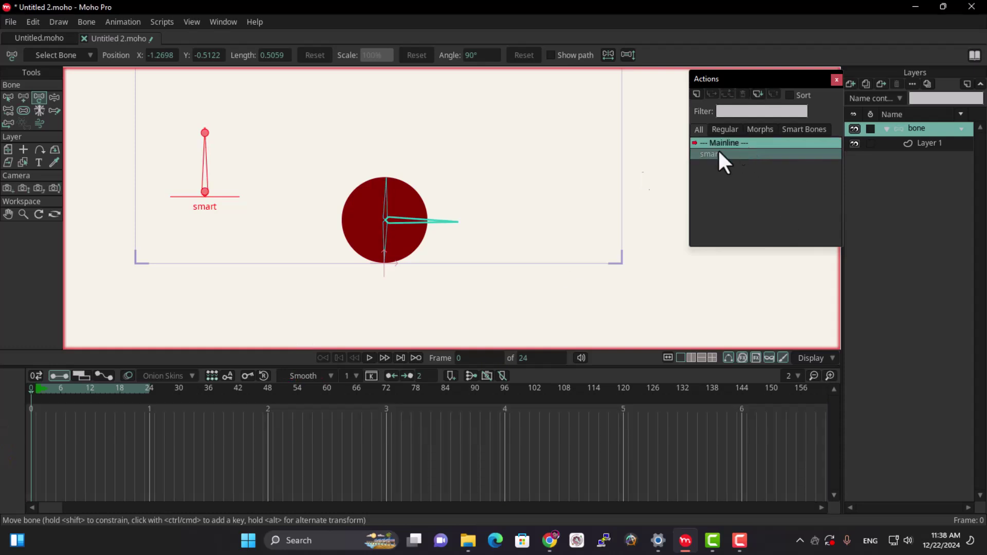
pyautogui.moveTo(204, 135); pyautogui.dragTo(92, 172)
pyautogui.click(37, 389)
pyautogui.press('Delete')
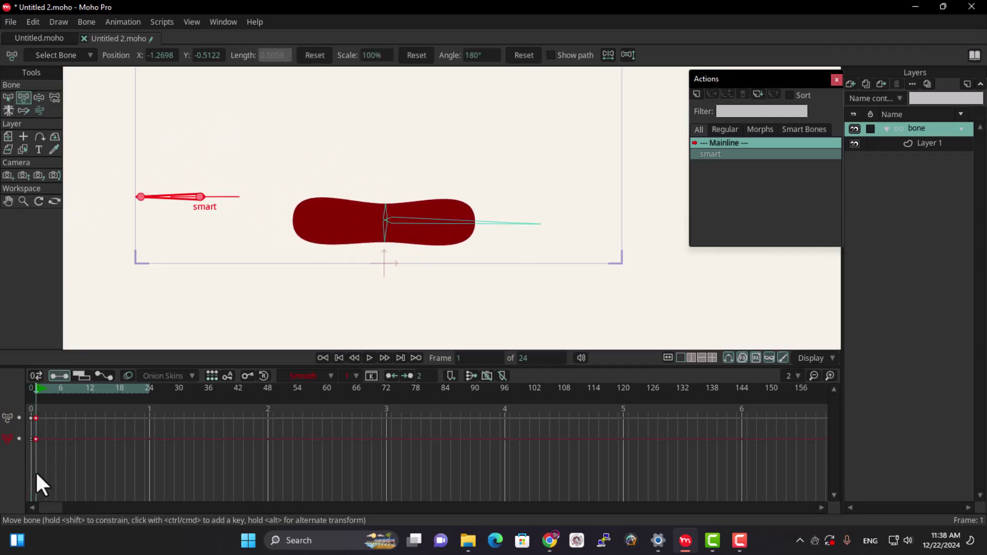
pyautogui.click(31, 391)
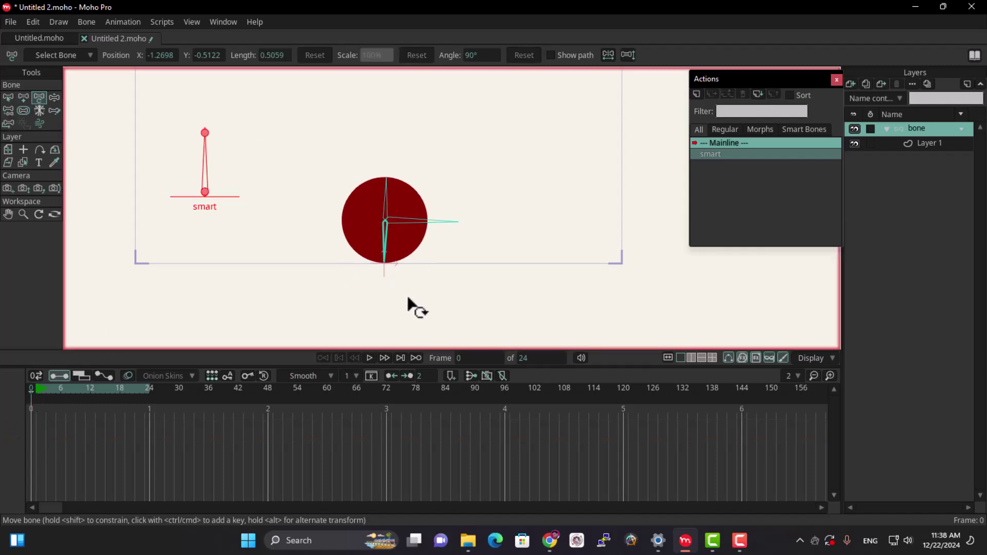
# Step: Select the ball's horizontal bone at frame 1 of the Mainline and key the bones' starting pose
pyautogui.click(8, 151)
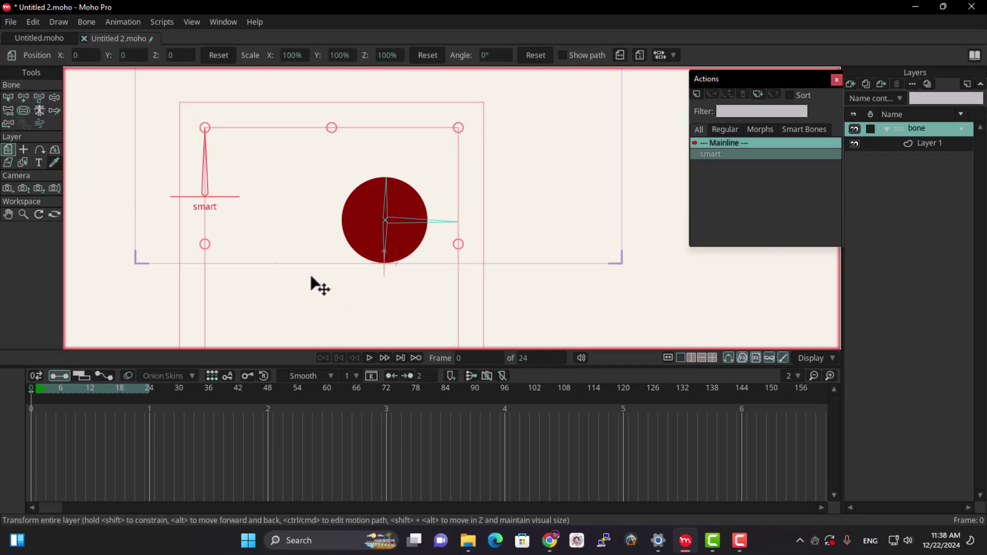
pyautogui.click(11, 98)
pyautogui.click(36, 387)
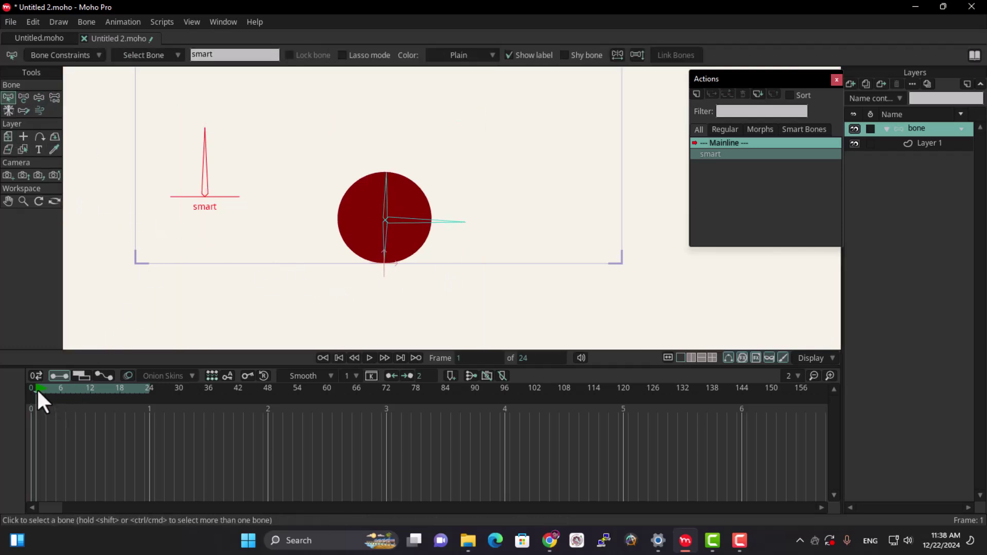
pyautogui.click(41, 99)
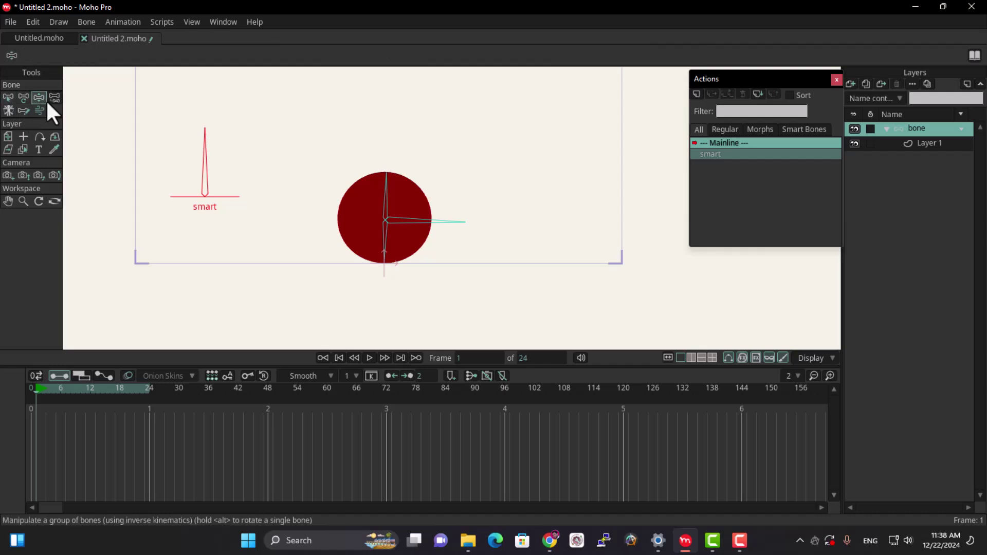
pyautogui.click(402, 222)
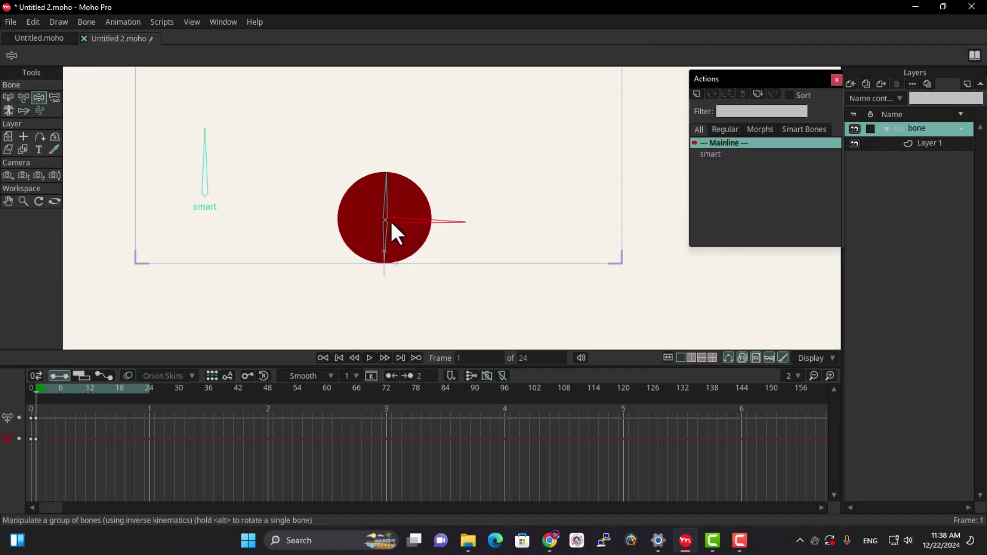
pyautogui.click(23, 97)
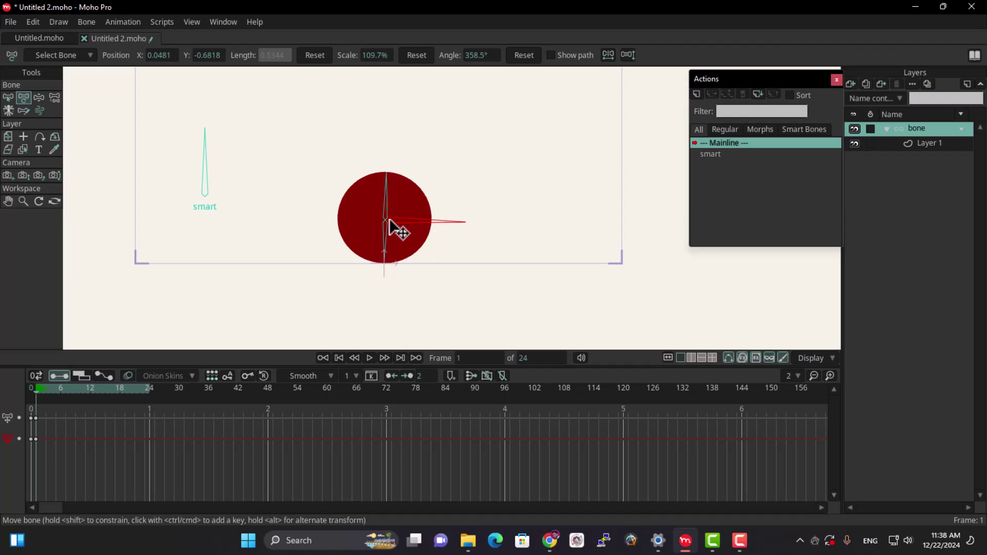
# Step: Copy the starting keyframes from frame 1 to frame 24, and raise the ball's horizontal bone to about Y 0.35 at frame 12
pyautogui.click(90, 389)
pyautogui.moveTo(432, 132); pyautogui.dragTo(423, 216)
pyautogui.scroll(-3, 423, 216)
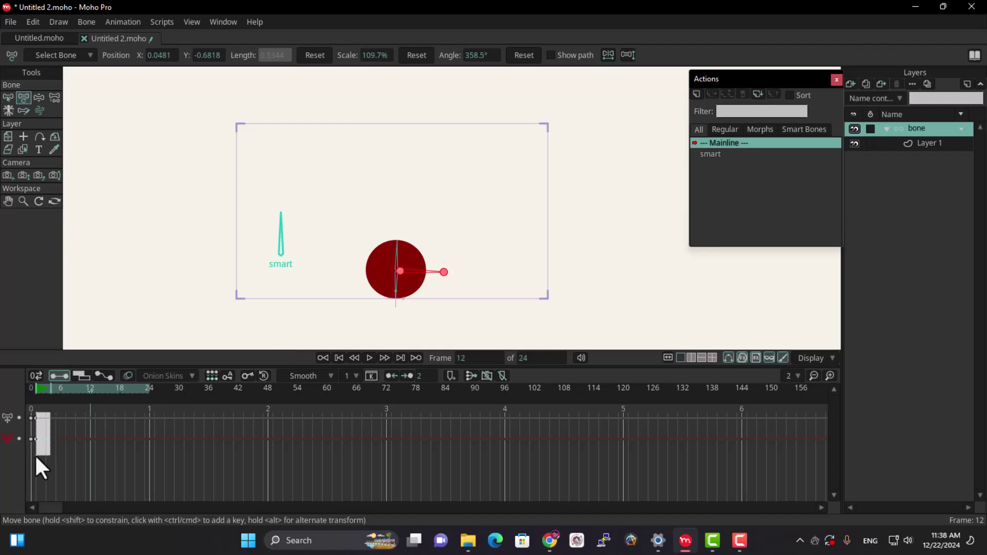
pyautogui.moveTo(36, 457); pyautogui.dragTo(36, 456)
pyautogui.click(147, 392)
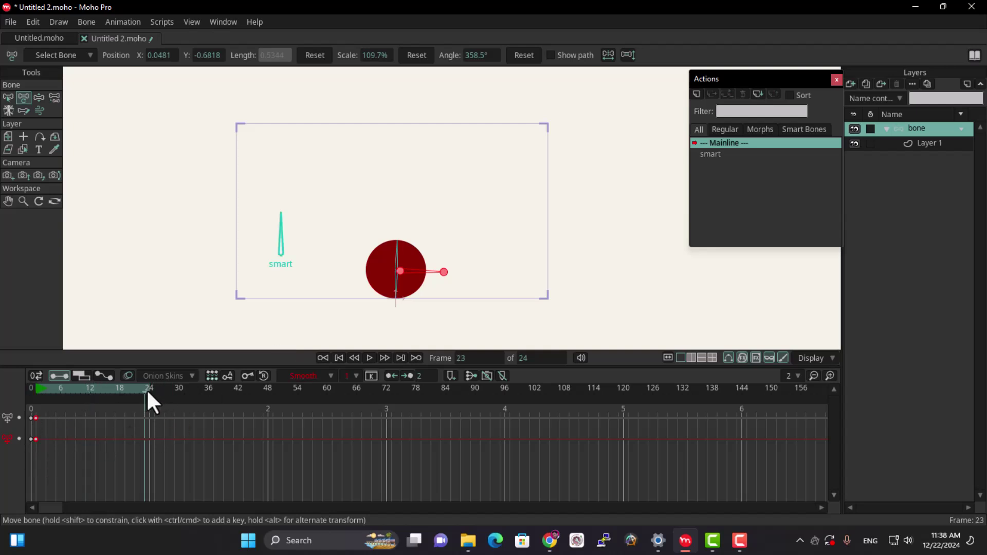
pyautogui.click(90, 394)
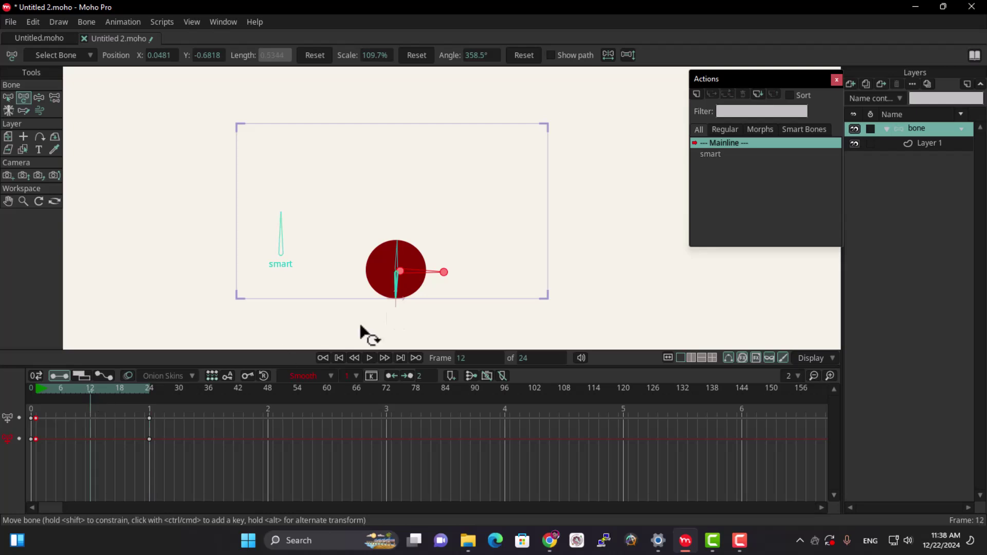
pyautogui.moveTo(398, 269); pyautogui.dragTo(419, 186)
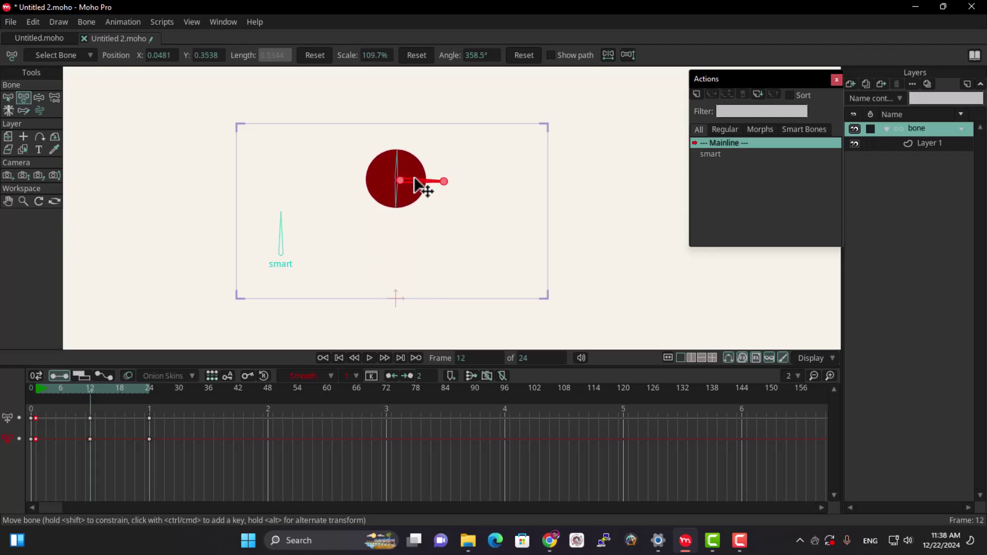
# Step: Stretch the ball vertically at frame 12 of the smart action: shorten the horizontal bone, lengthen the upper bone slightly and scale the lower to 105%
pyautogui.click(29, 387)
pyautogui.click(711, 154)
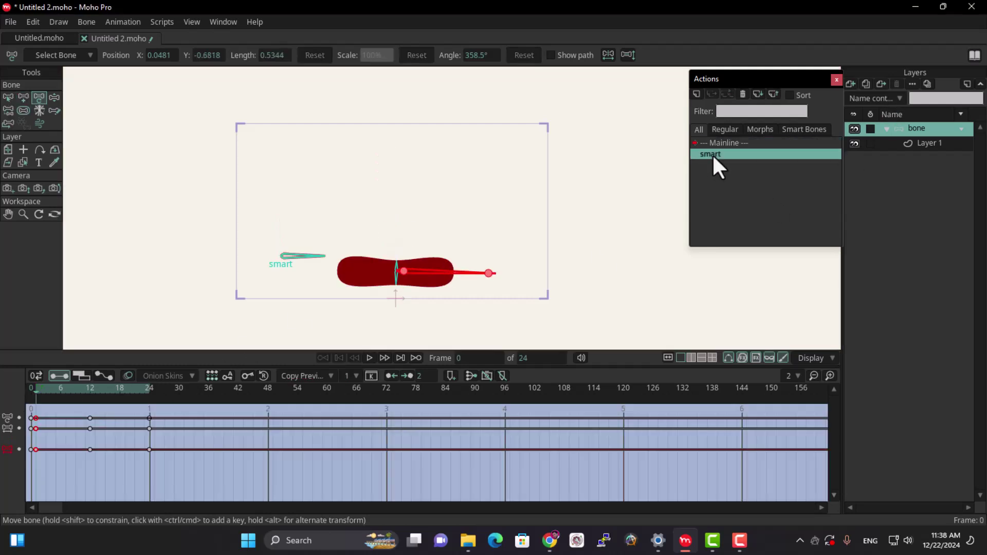
pyautogui.click(97, 388)
pyautogui.moveTo(96, 388); pyautogui.dragTo(91, 388)
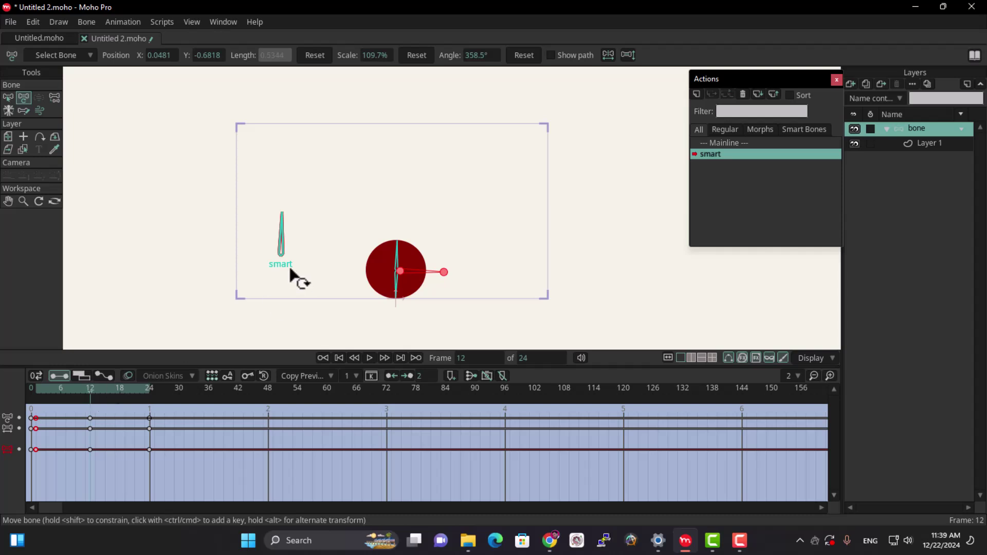
pyautogui.scroll(4, 432, 275)
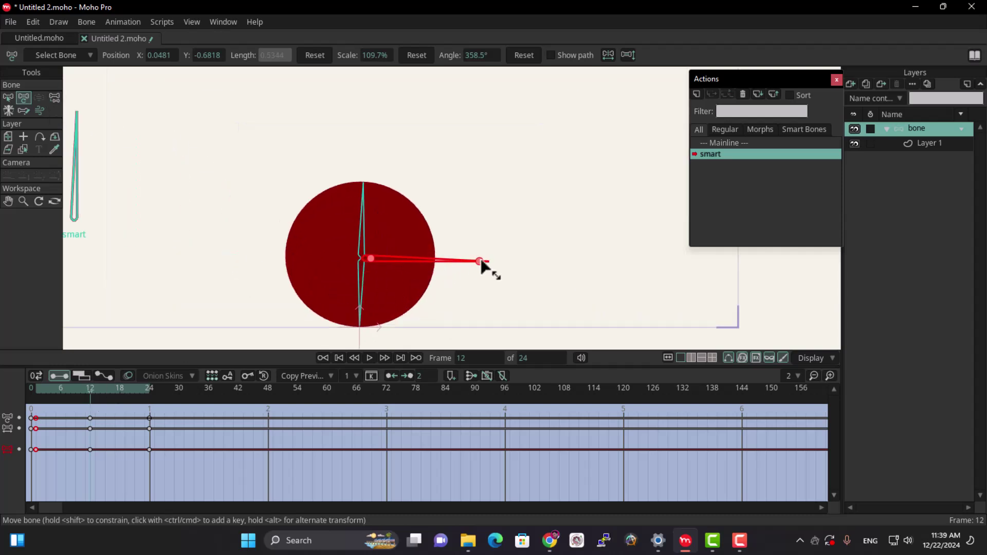
pyautogui.moveTo(481, 262); pyautogui.dragTo(428, 260)
pyautogui.click(368, 200)
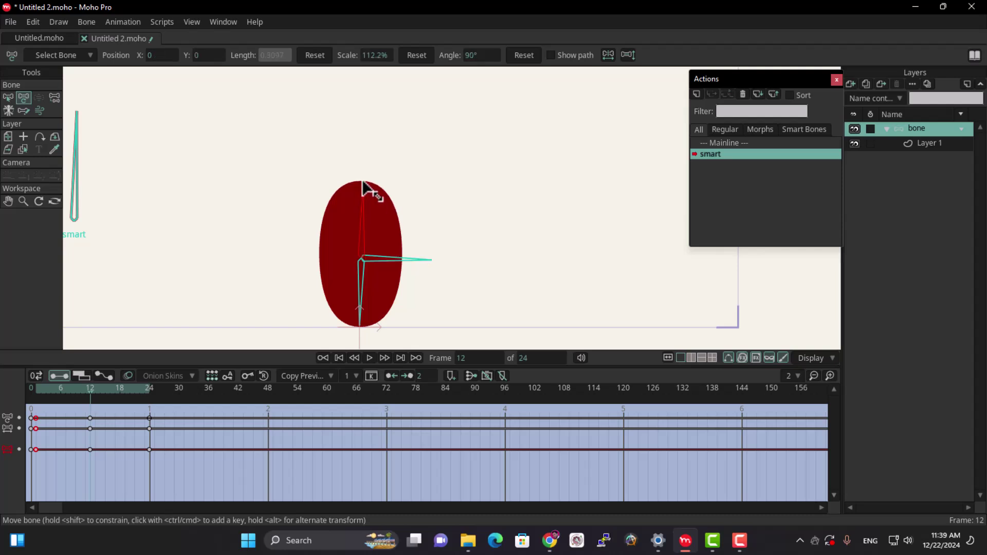
pyautogui.moveTo(365, 159); pyautogui.dragTo(368, 322)
pyautogui.scroll(-2, 377, 326)
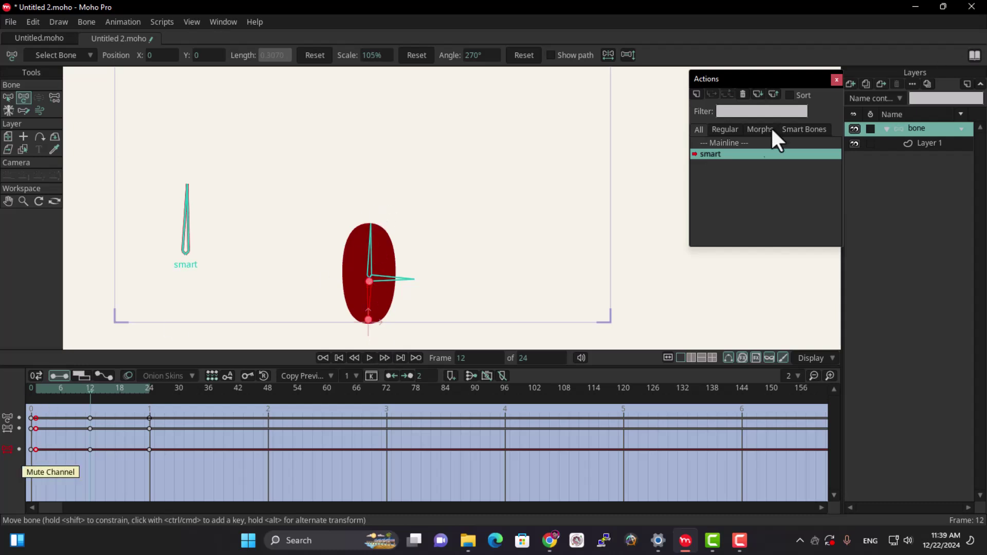
# Step: Squash the ball at frame 1 of the Mainline by rotating the smart bone to about 11.8°
pyautogui.click(744, 143)
pyautogui.click(36, 391)
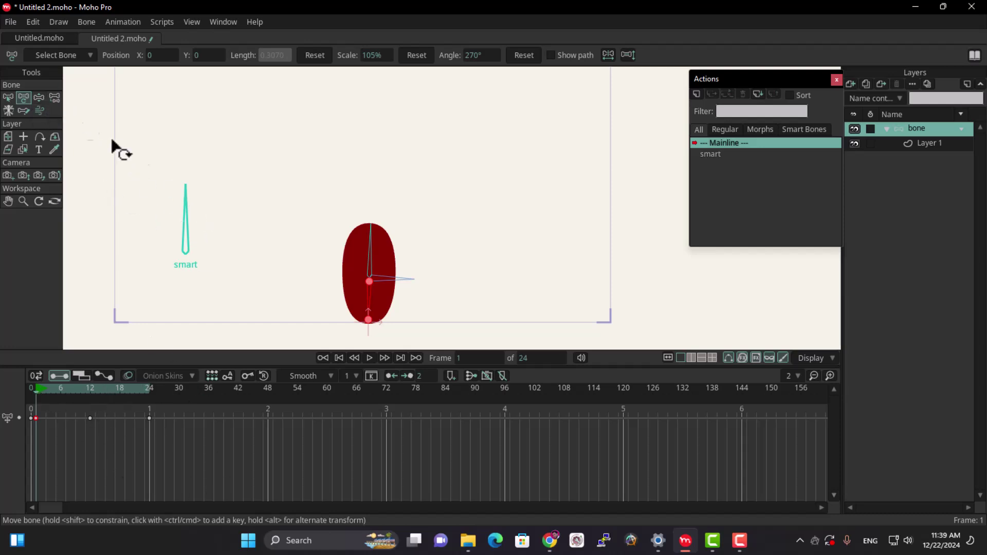
pyautogui.click(186, 201)
pyautogui.moveTo(192, 200); pyautogui.dragTo(250, 262)
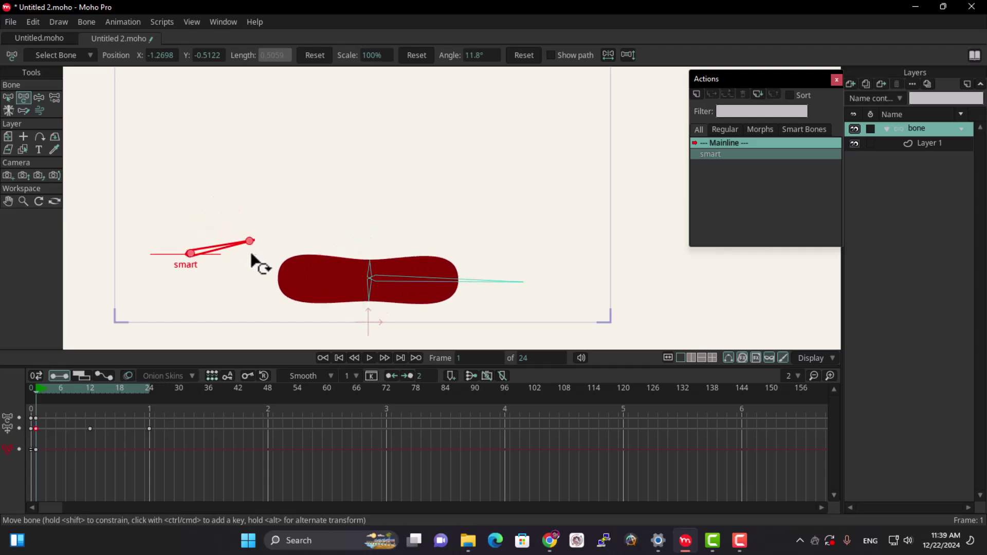
# Step: Lower the squashed ball to the ground at about Y -0.83 on frame 1, and copy the frame 1 keyframes to frame 24
pyautogui.click(381, 279)
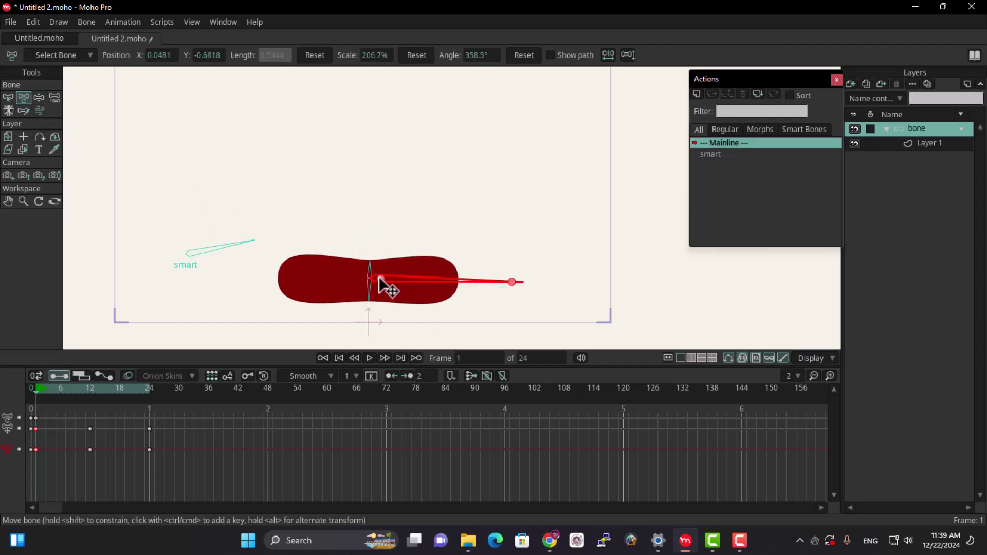
pyautogui.moveTo(381, 280); pyautogui.dragTo(381, 302)
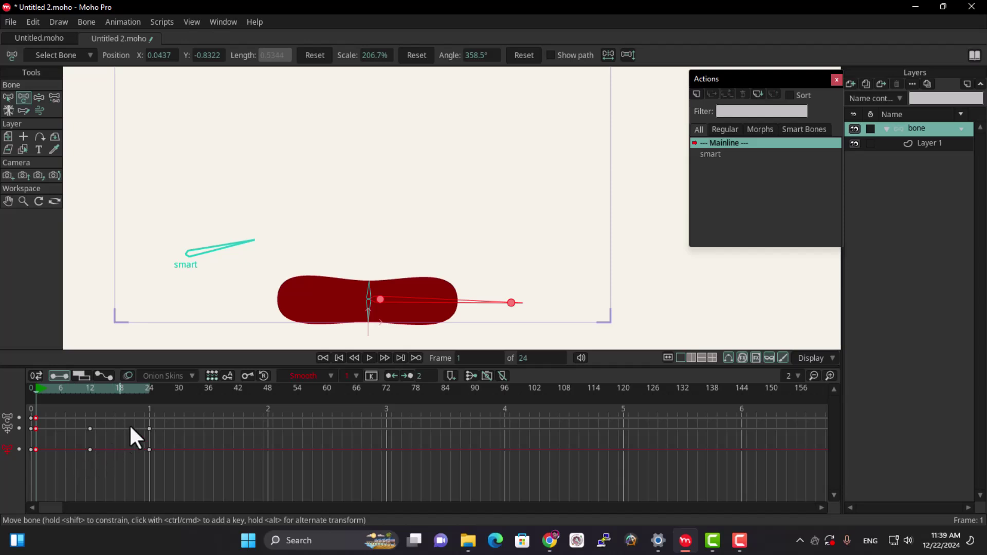
pyautogui.click(146, 388)
# Step: Rotate the smart bone partway upright at frame 12 to round the ball, and to about 88° at frame 9 to stretch it
pyautogui.click(90, 390)
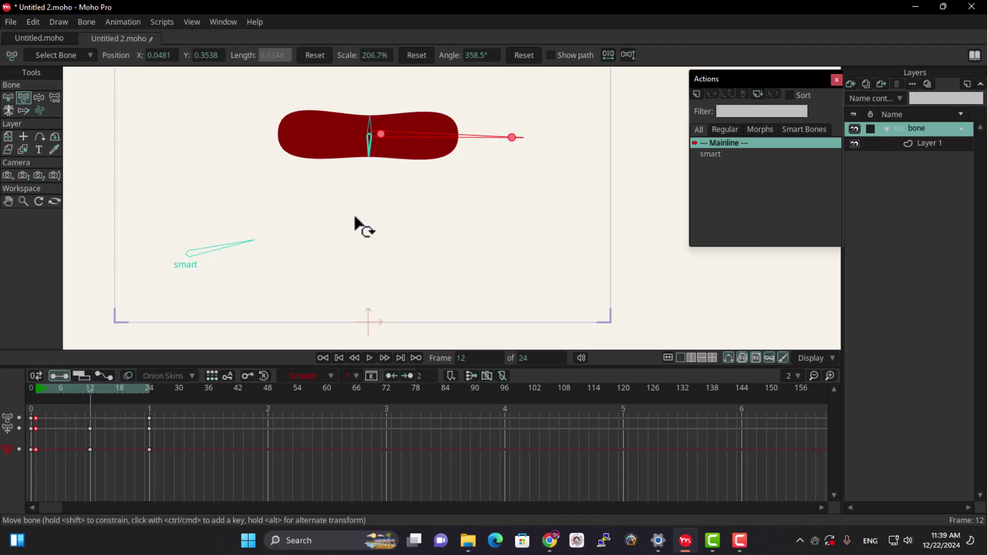
pyautogui.moveTo(250, 247); pyautogui.dragTo(226, 222)
pyautogui.click(79, 392)
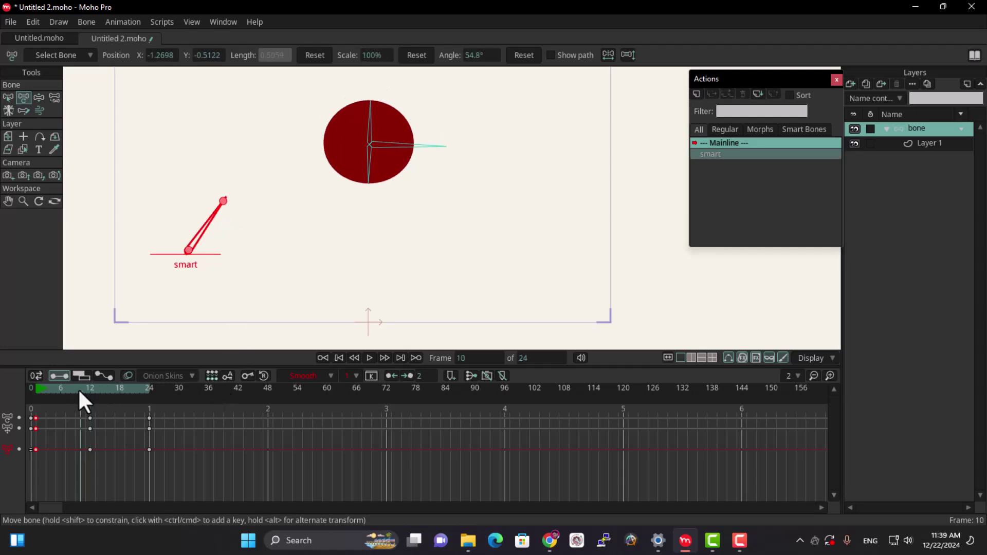
pyautogui.click(76, 392)
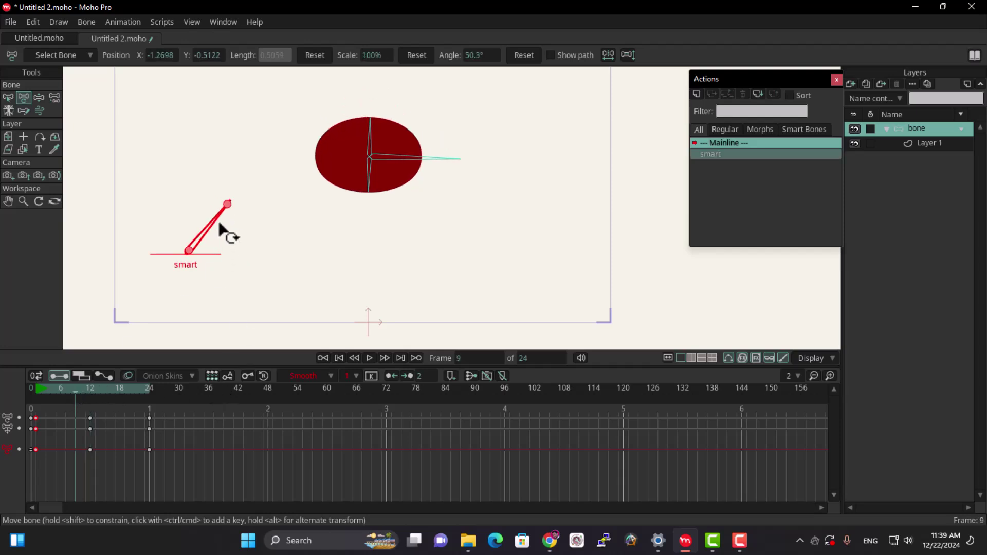
pyautogui.moveTo(222, 221); pyautogui.dragTo(190, 194)
# Step: Copy the stretch keyframes from frame 9 to frame 15 and play back the bounce
pyautogui.moveTo(83, 406); pyautogui.dragTo(67, 454)
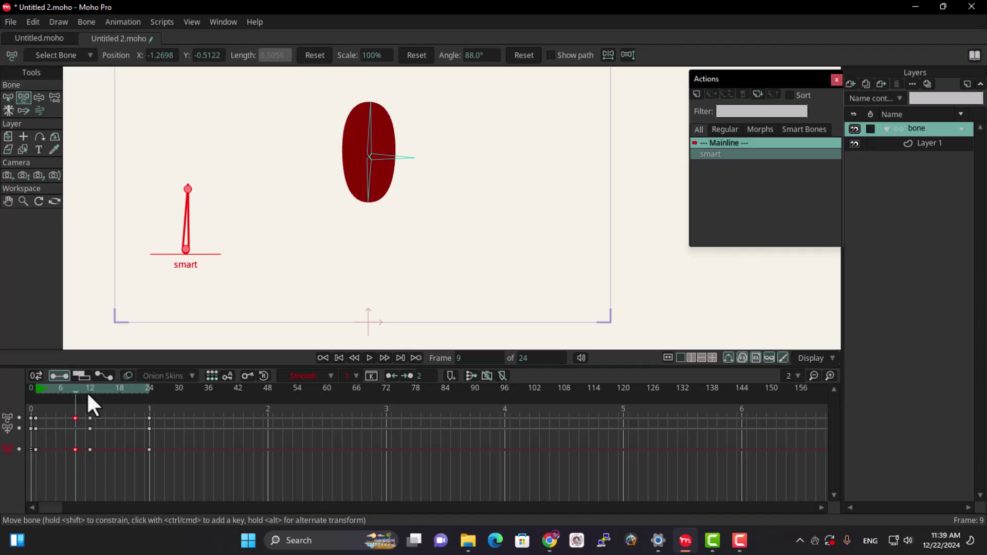
pyautogui.moveTo(75, 389); pyautogui.dragTo(103, 392)
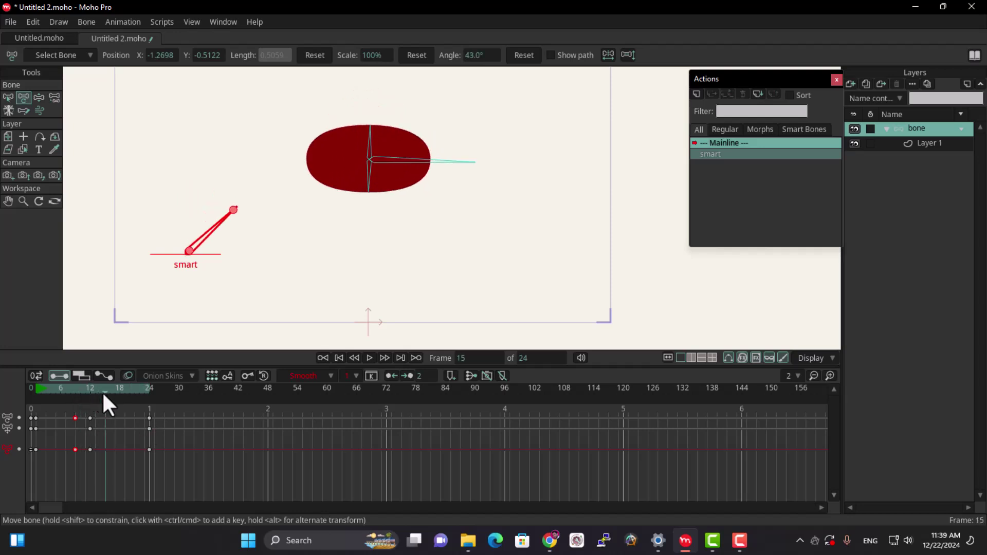
pyautogui.press('space')
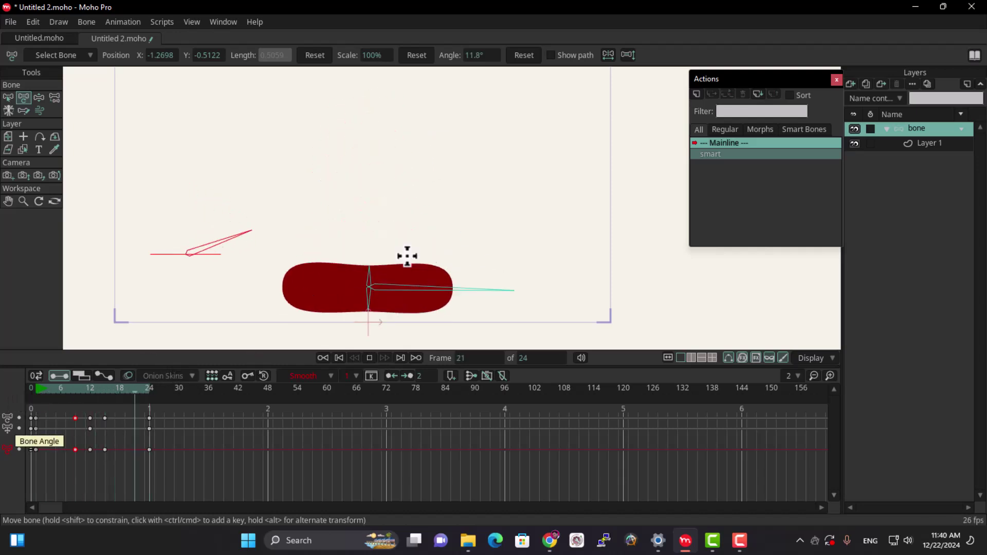
pyautogui.scroll(-3, 406, 216)
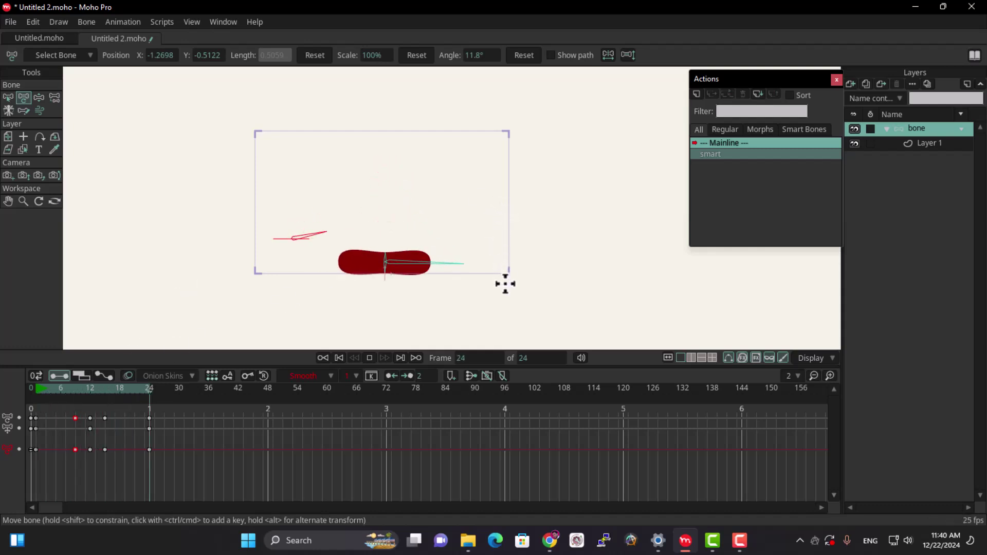
pyautogui.press('space')
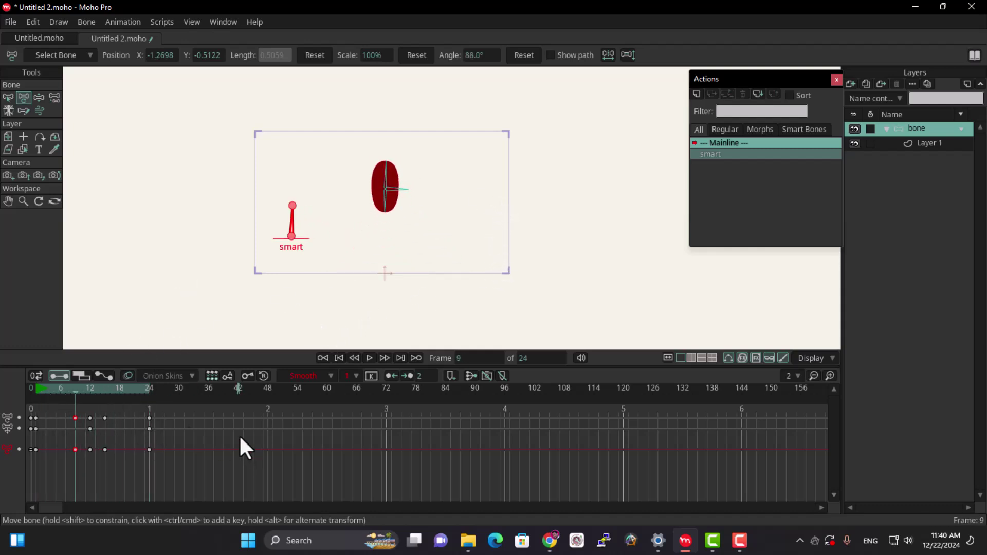
# Step: Select all the bounce keyframes from frame 0 to frame 24 in the timeline
pyautogui.moveTo(178, 411); pyautogui.dragTo(33, 464)
pyautogui.moveTo(166, 416); pyautogui.dragTo(23, 474)
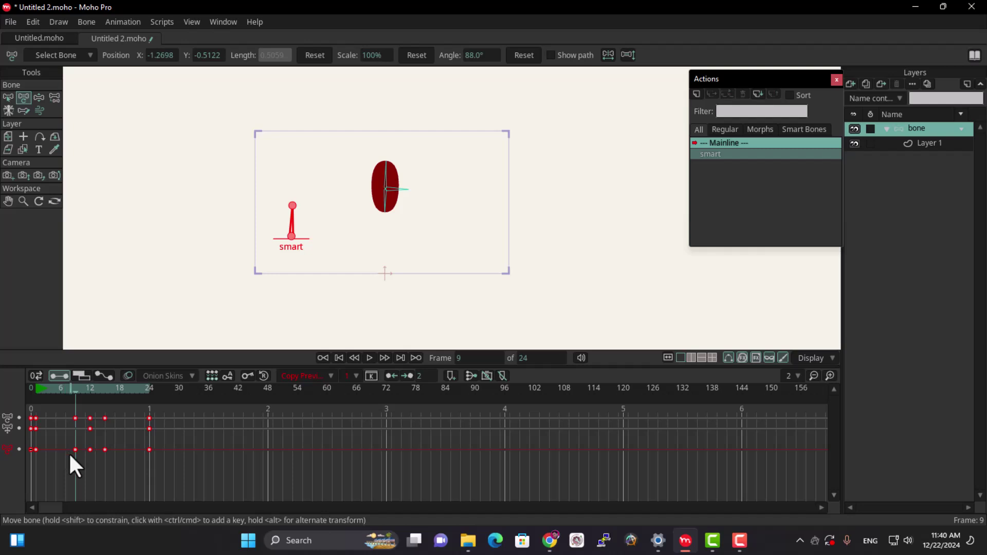